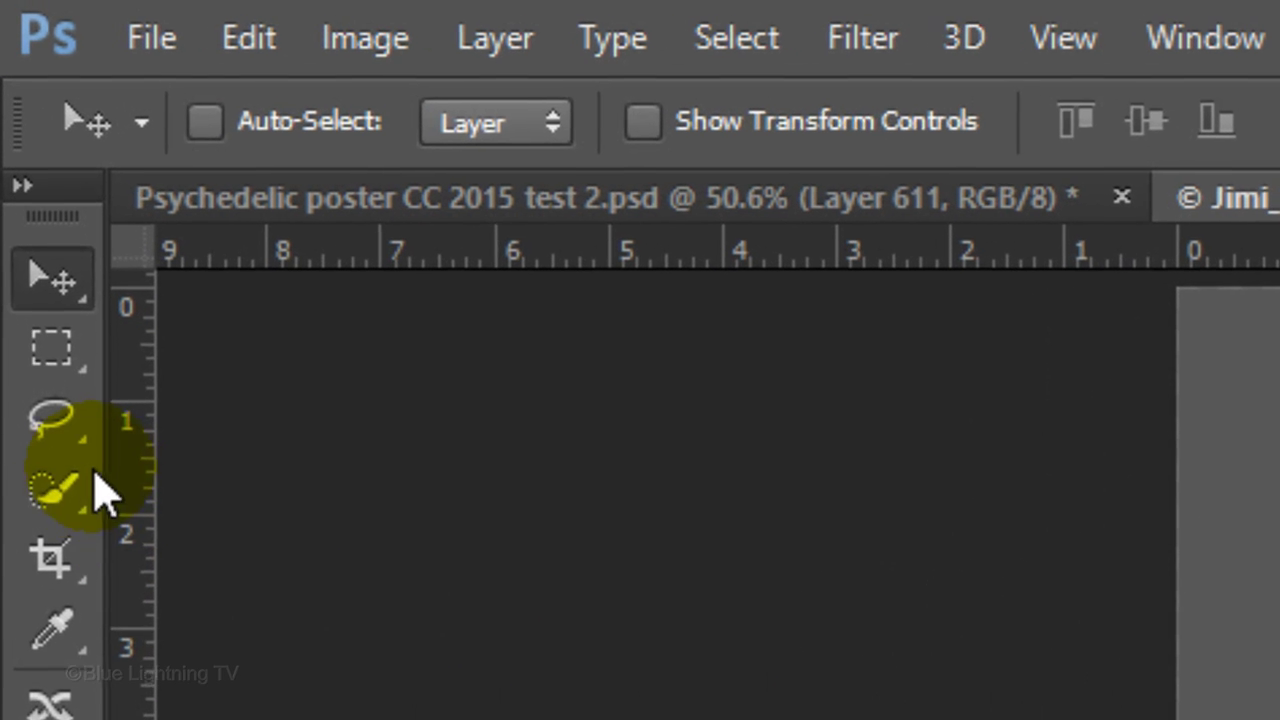
Quick-select the subject's hair, head and body and copy it onto new Layer 3
left_click(20, 119)
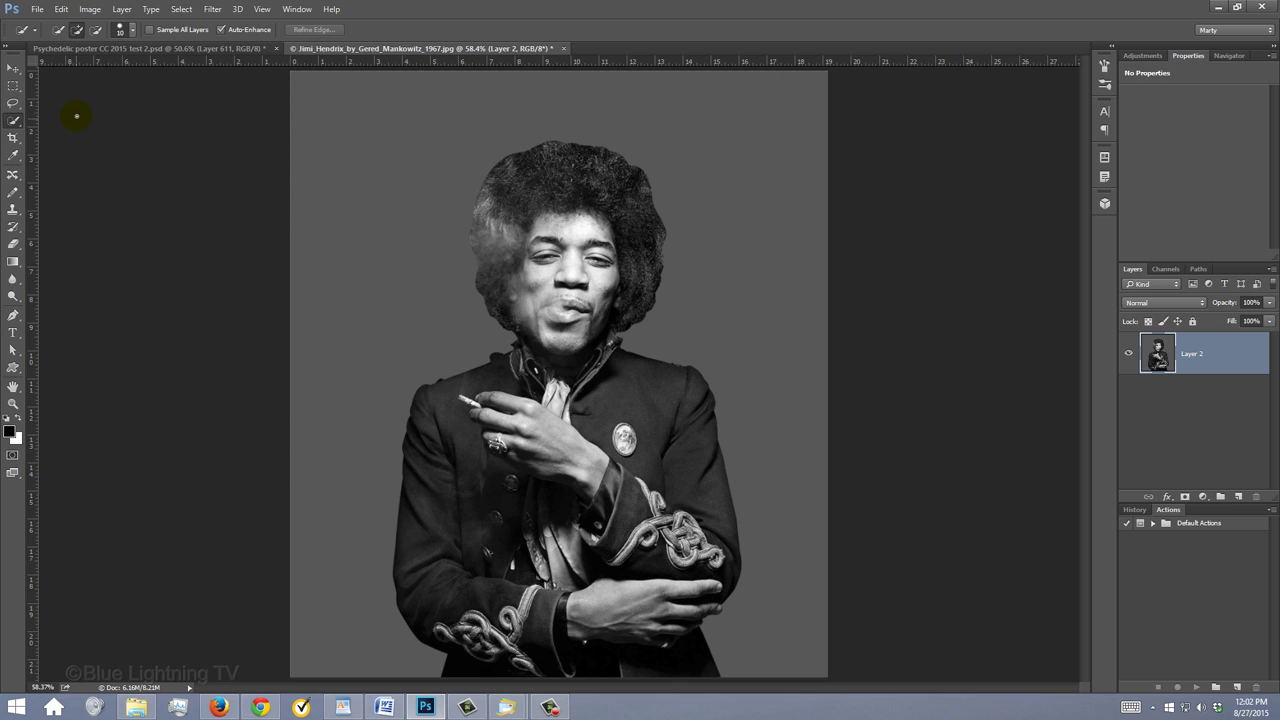
mouse_move(471, 180)
left_mouse_down()
mouse_move(643, 198)
mouse_move(623, 305)
mouse_move(487, 202)
mouse_move(480, 240)
mouse_move(517, 370)
mouse_move(608, 352)
mouse_move(687, 386)
mouse_move(464, 397)
mouse_move(424, 467)
mouse_move(662, 495)
mouse_move(641, 592)
left_mouse_up()
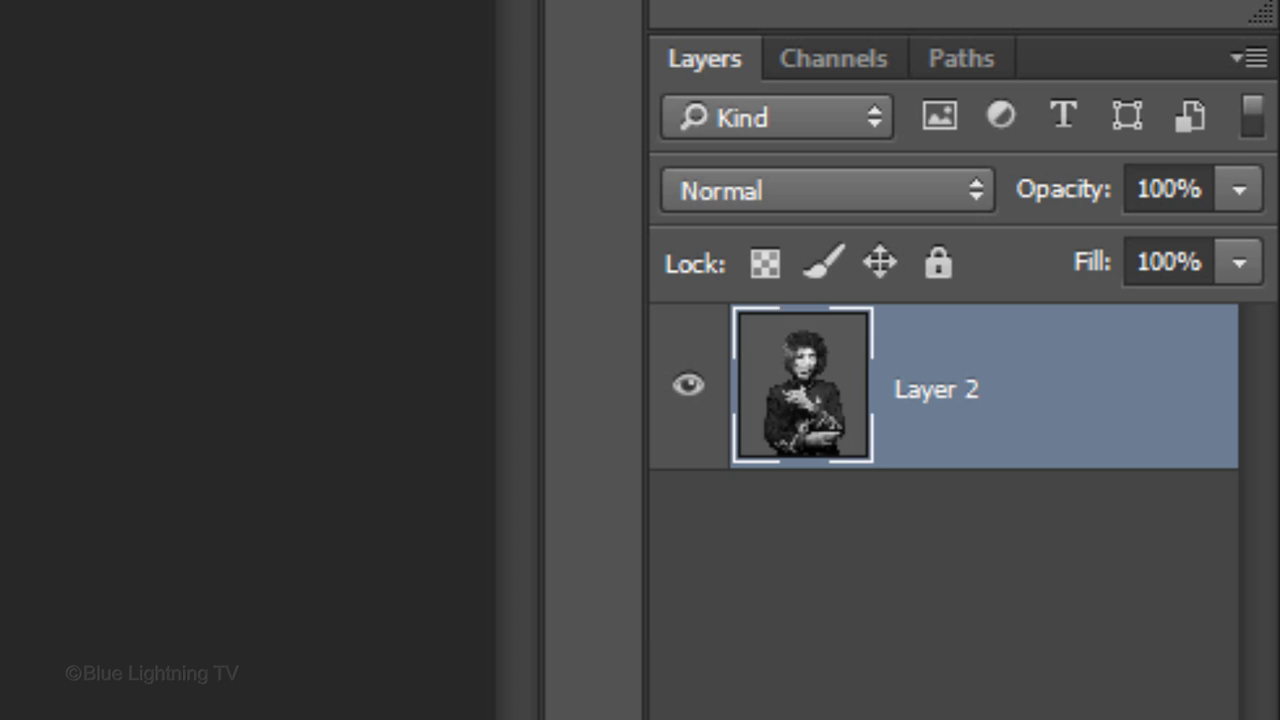
key("ctrl+j")
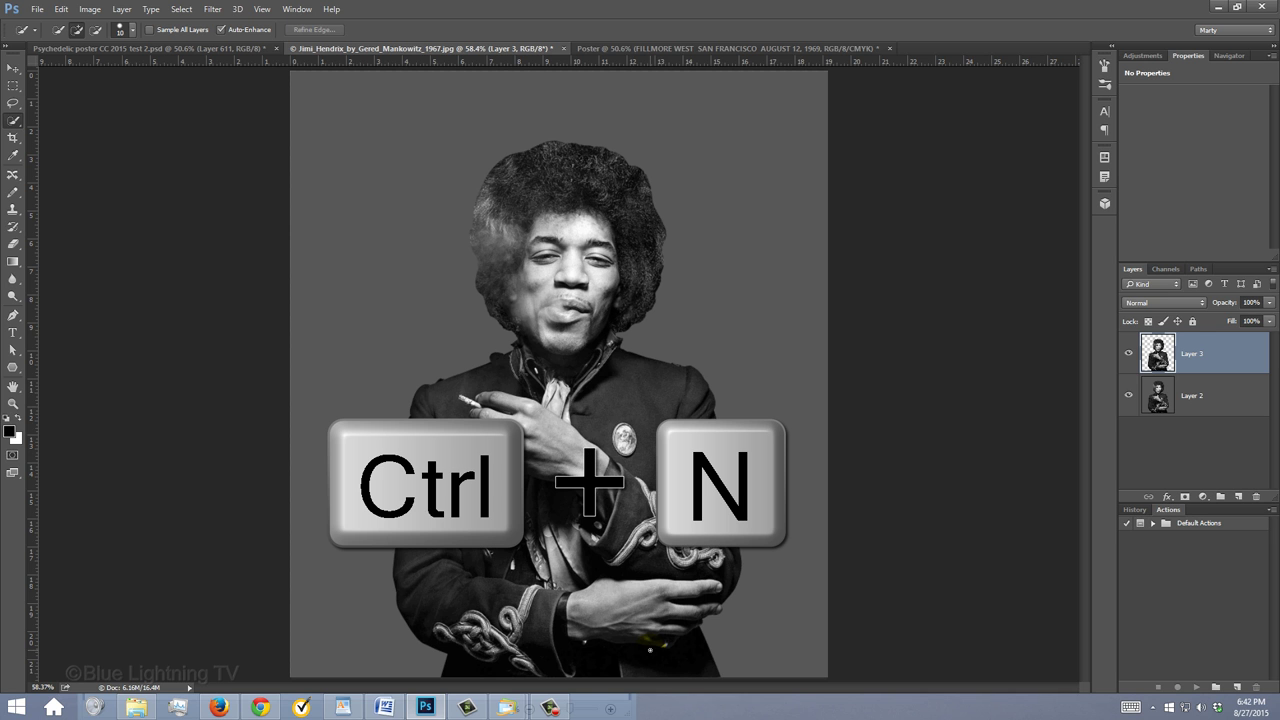
Create a document named 'Poster', 17 × 25 inches at 72 pixels per inch
key("ctrl+n")
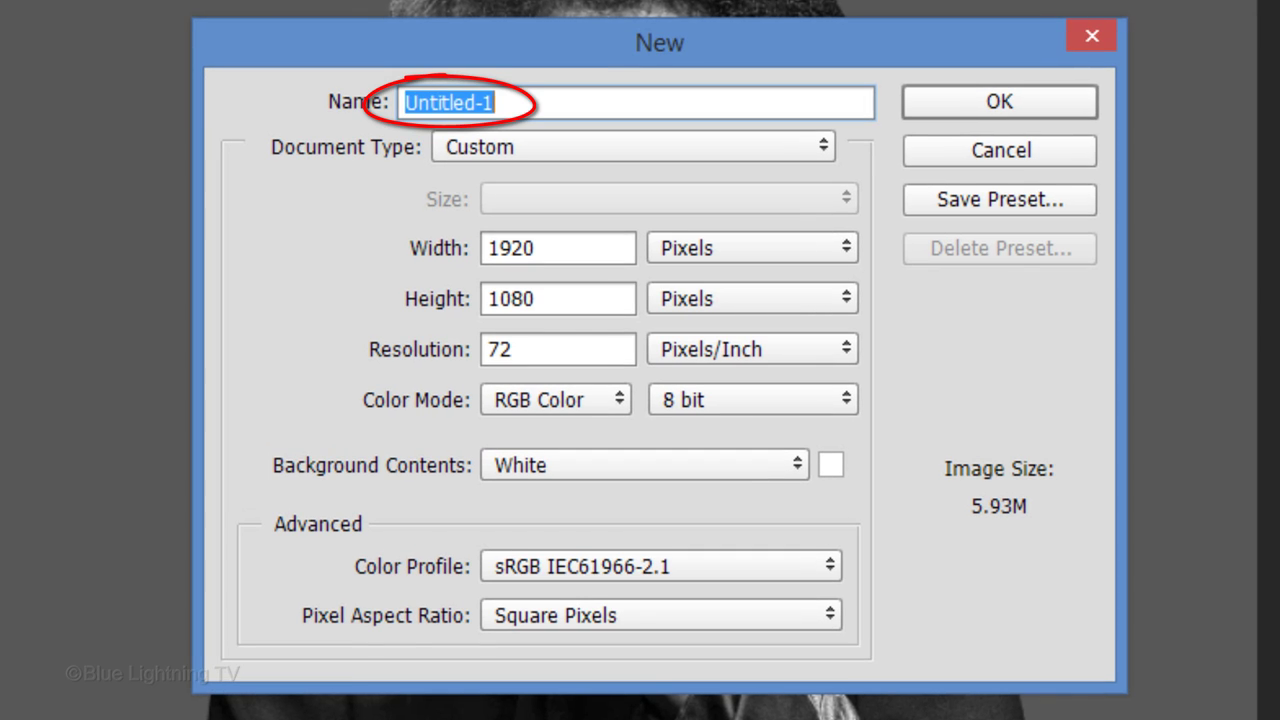
type("Poster")
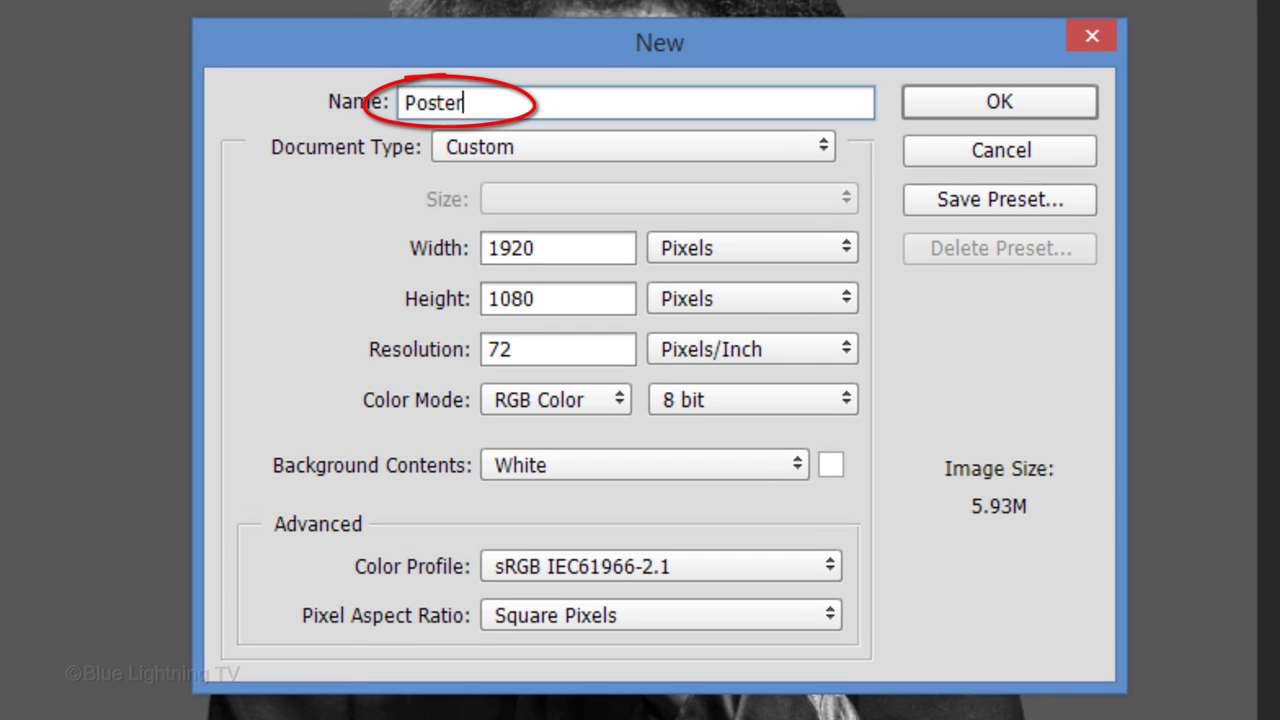
left_click(777, 251)
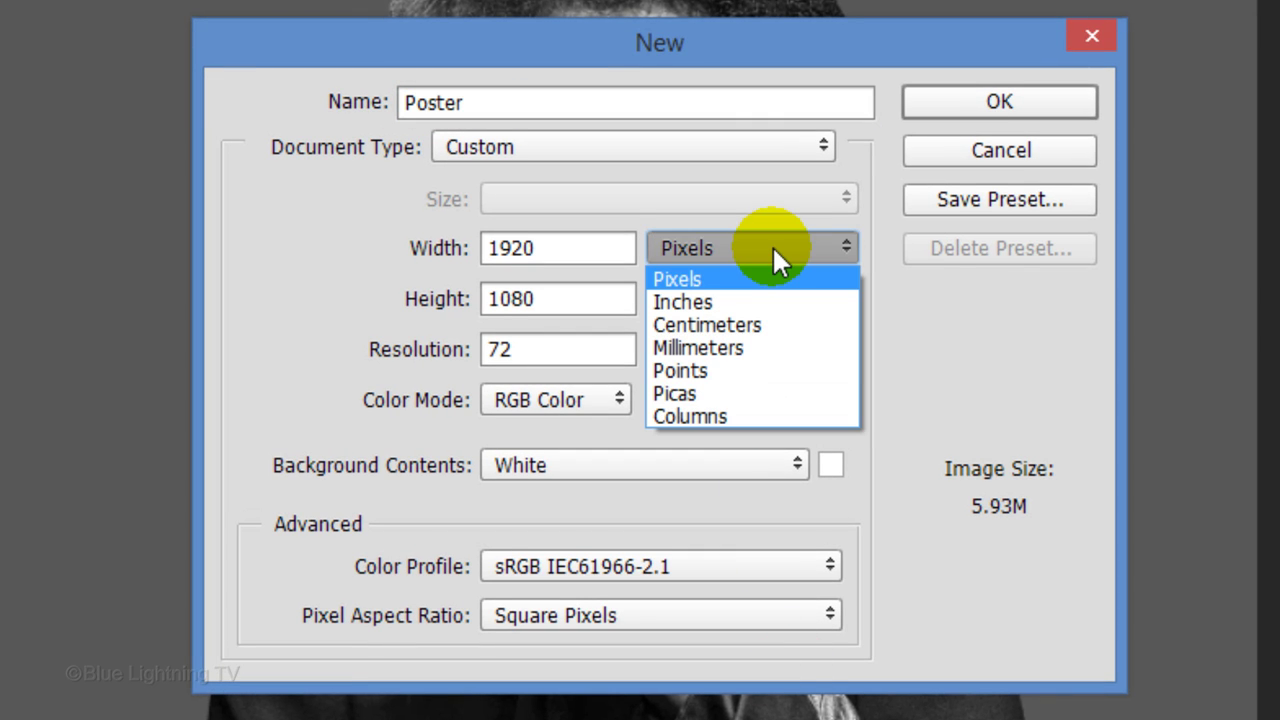
left_click(763, 302)
double_click(604, 247)
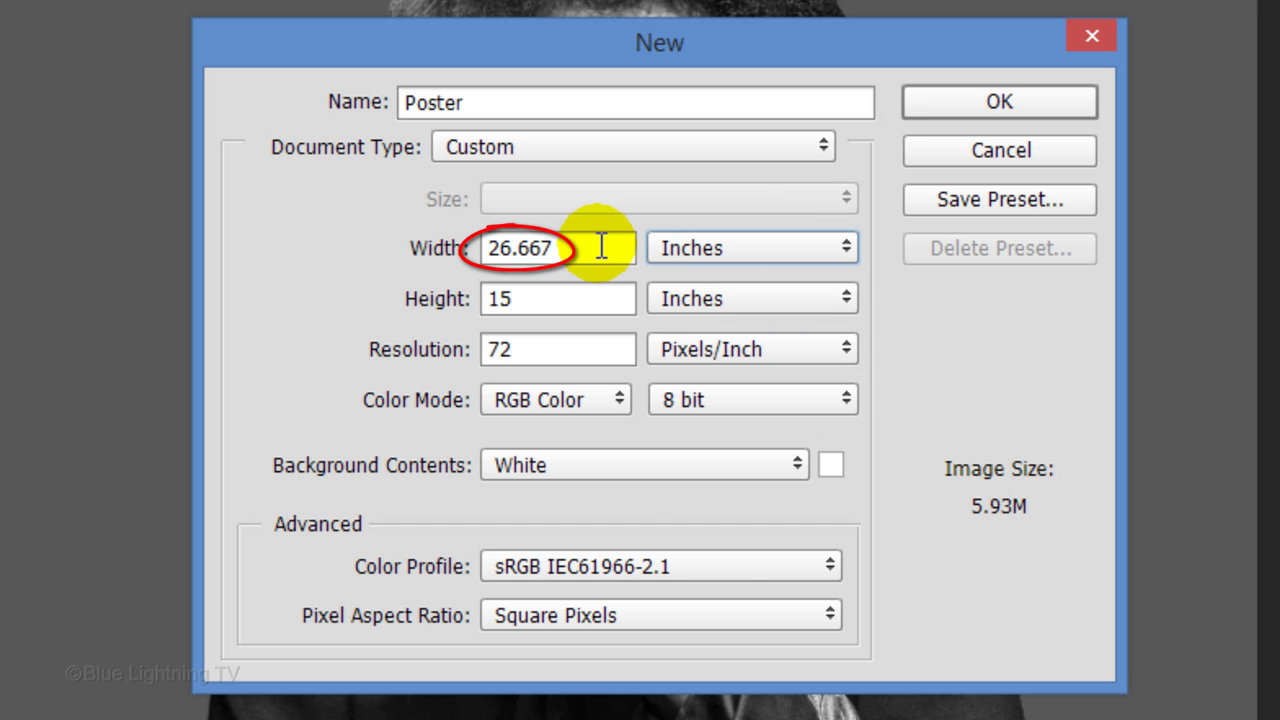
type("17")
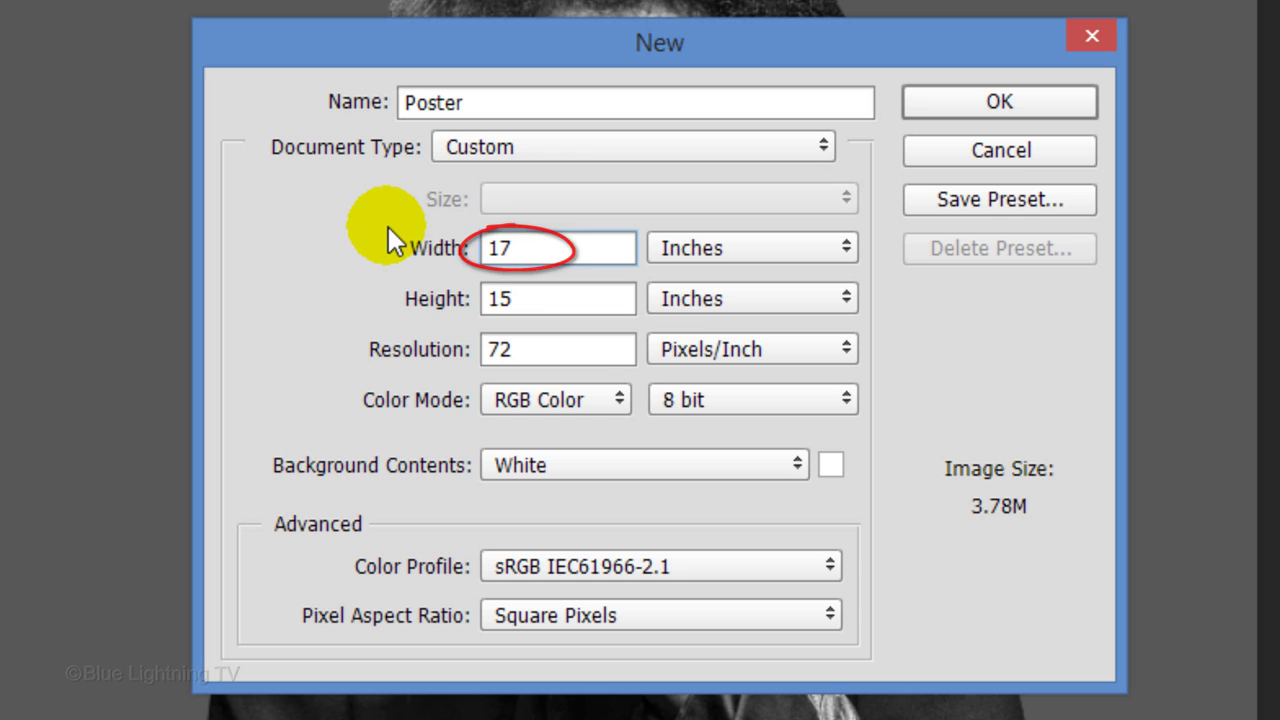
key("Tab")
type("25")
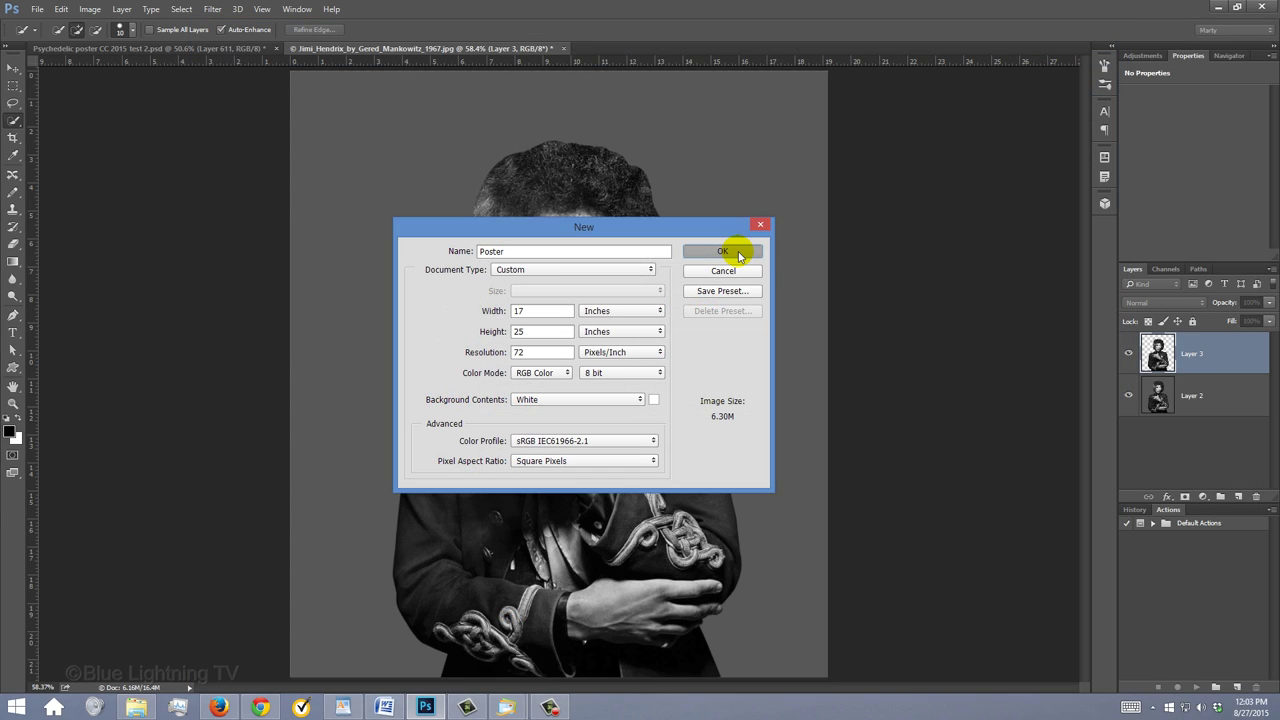
left_click(1038, 102)
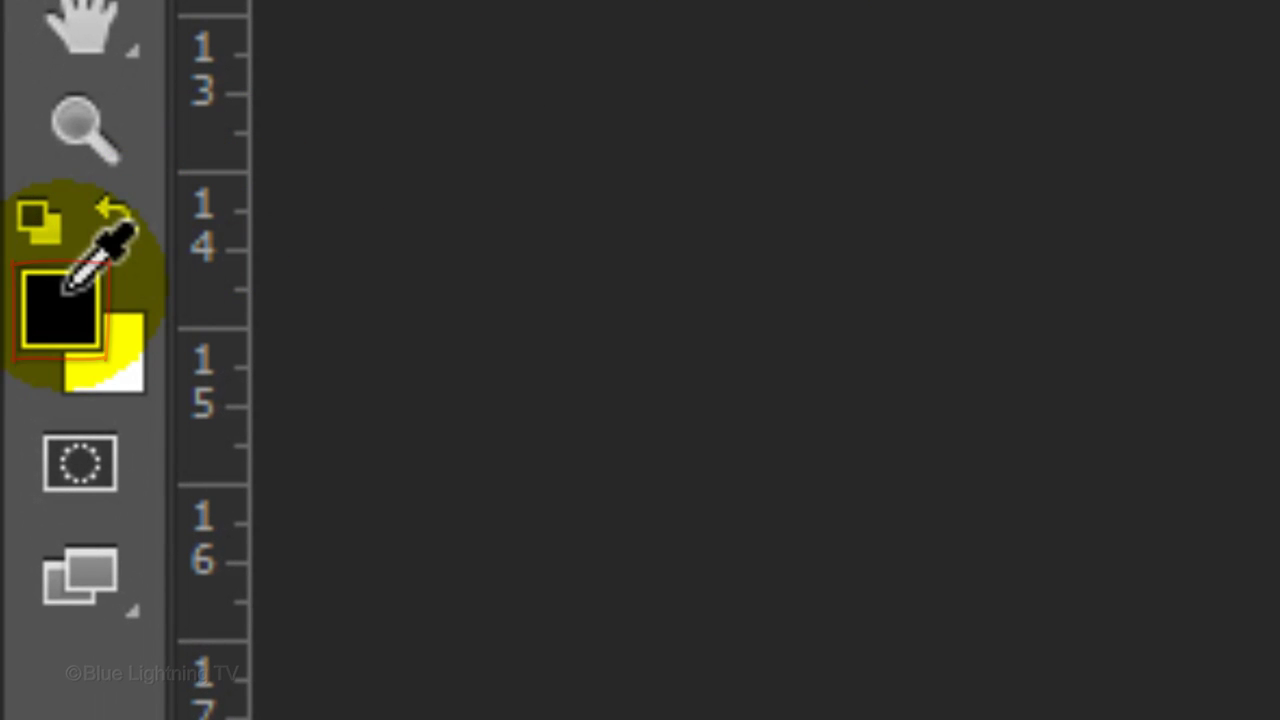
Set the foreground colour to hex 00BDFF in the Color Picker
left_click(66, 290)
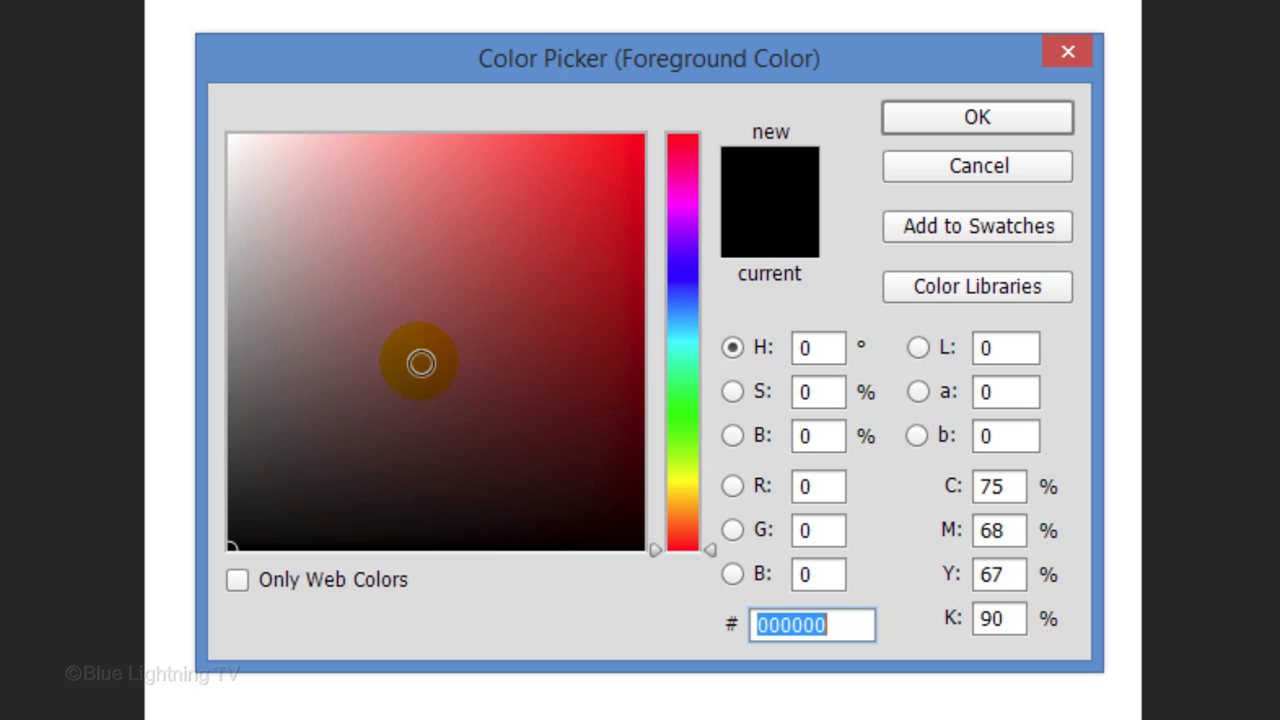
left_click(686, 333)
left_click_drag(600, 297, 632, 163)
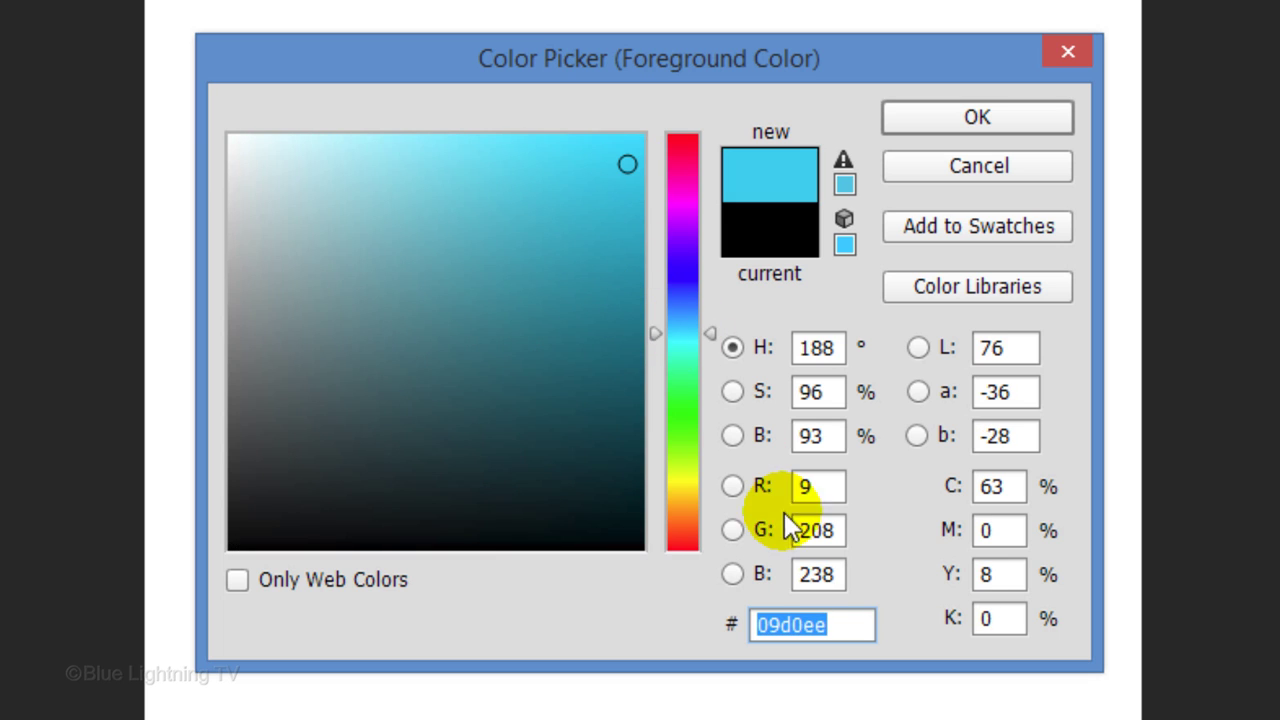
type("0")
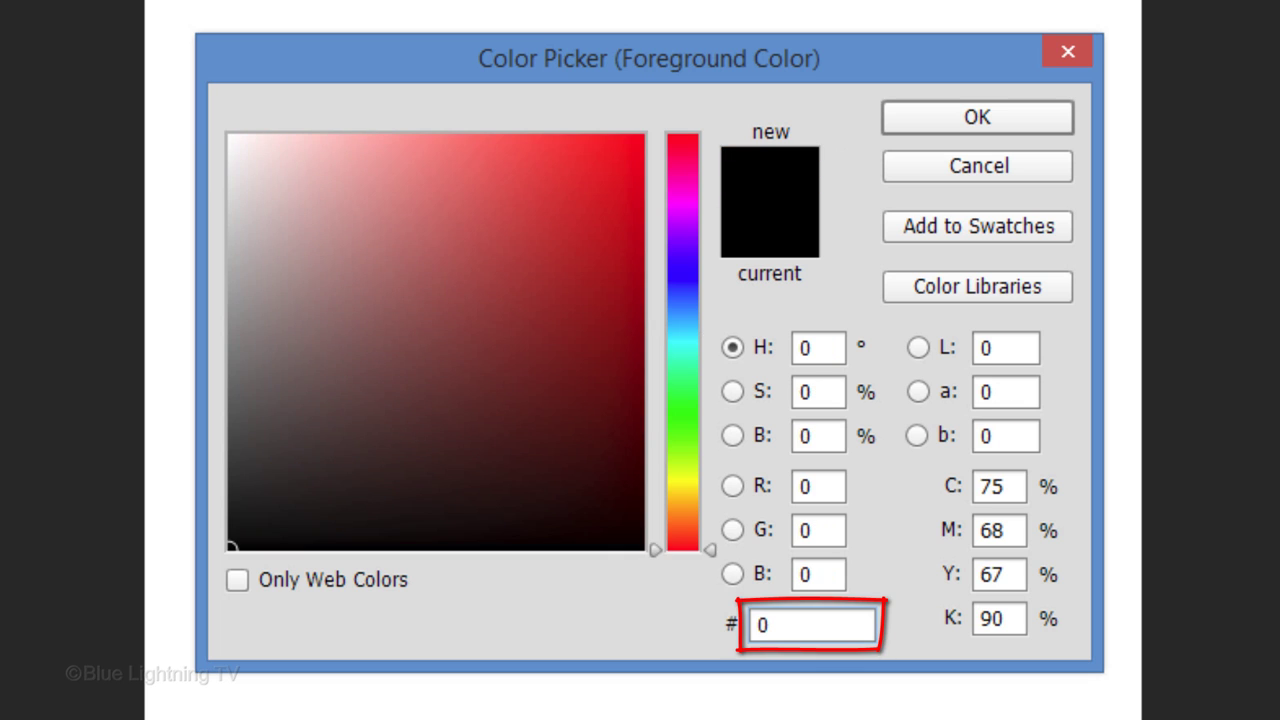
type("0BD")
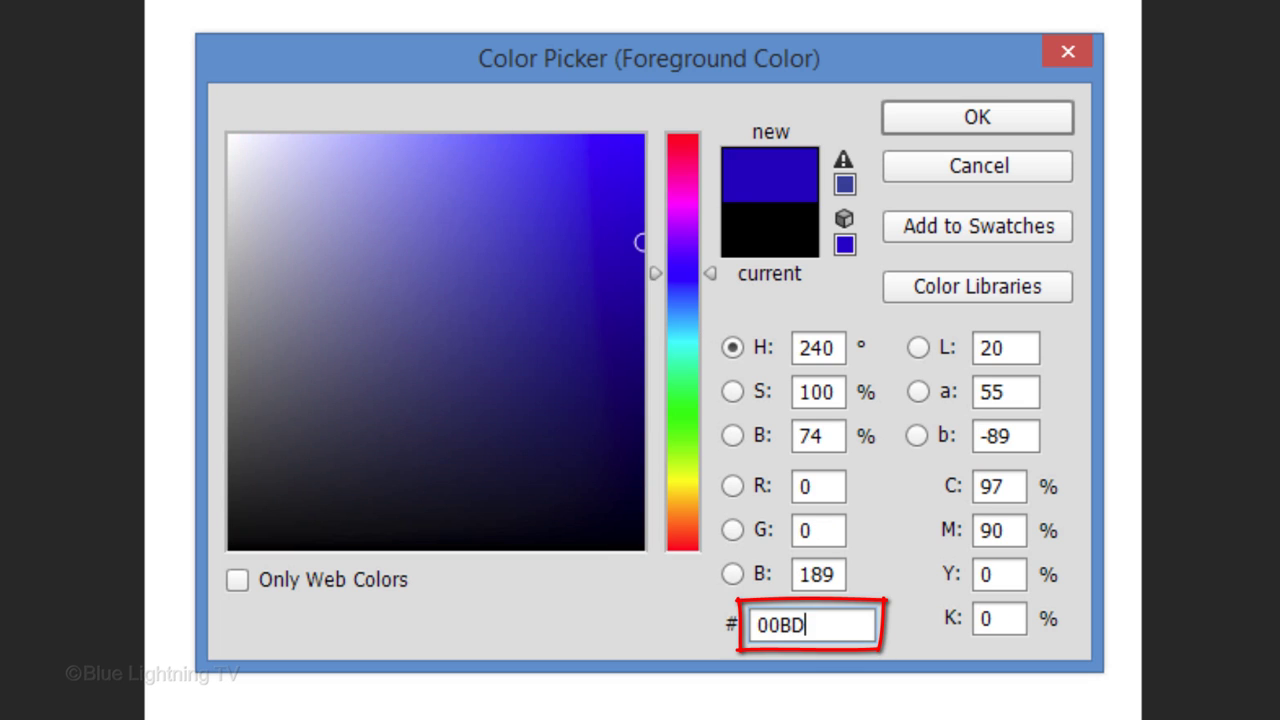
type("FF")
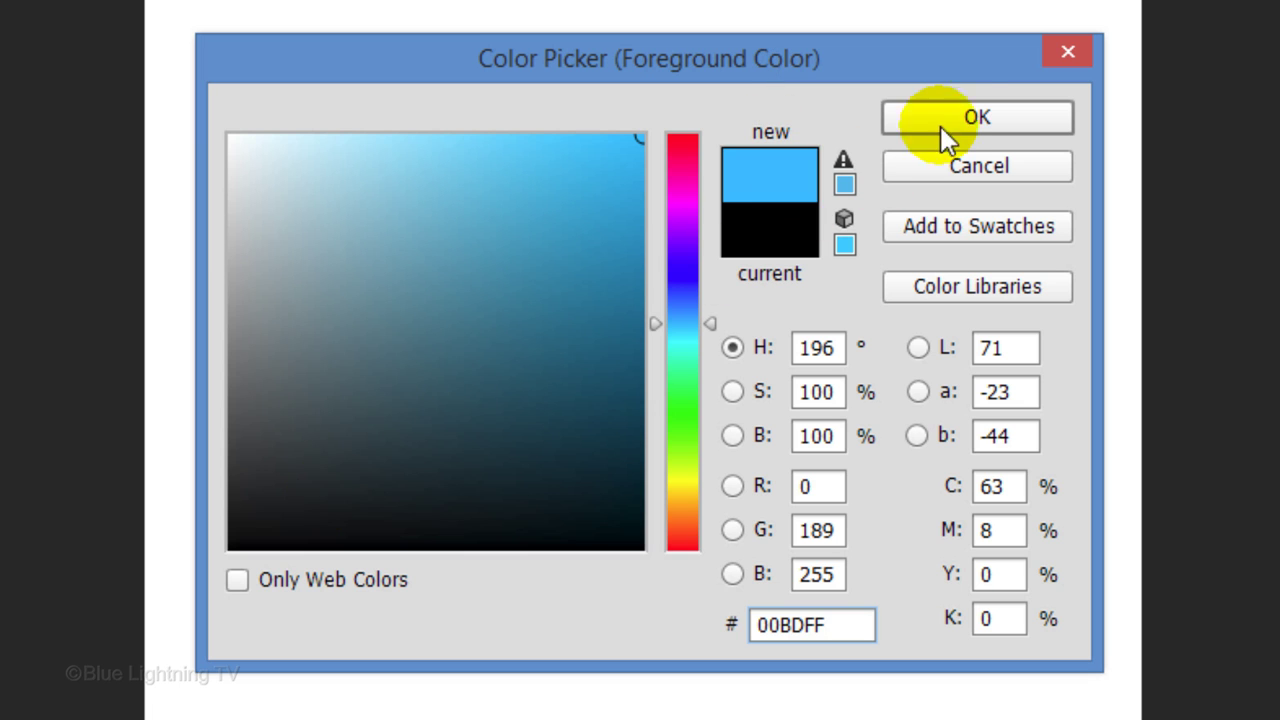
left_click(962, 114)
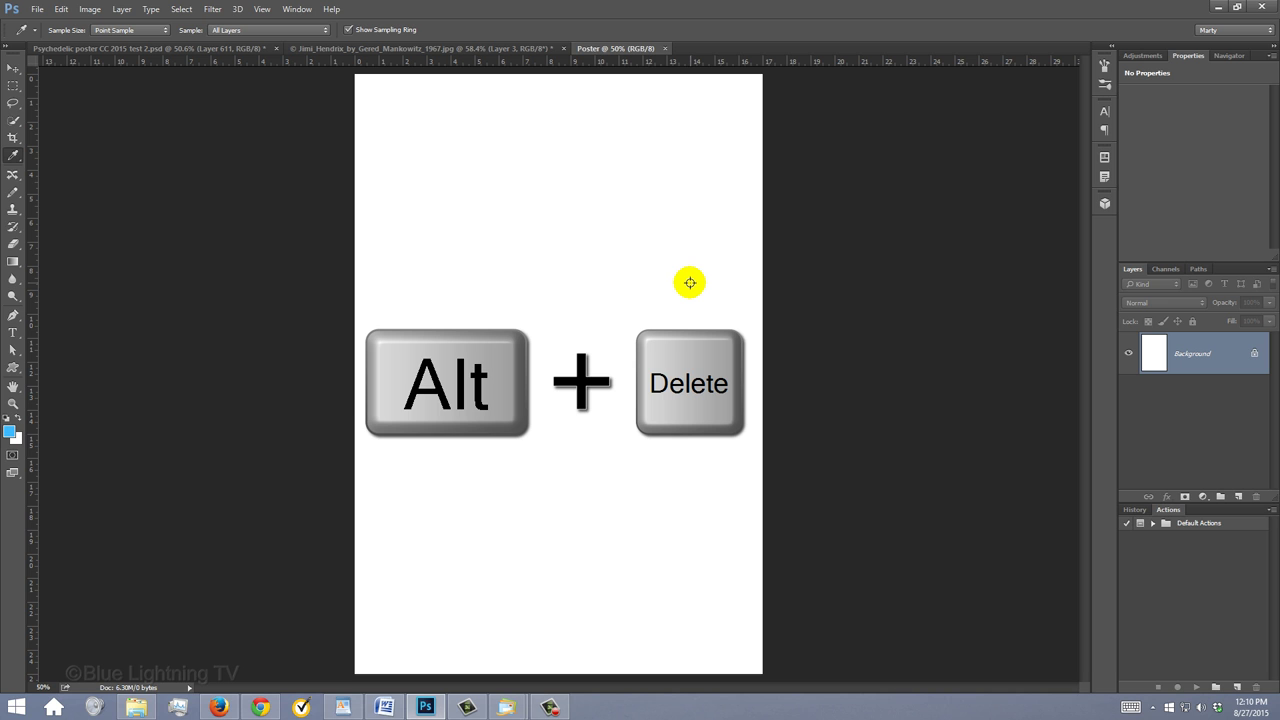
Fill the Background with the blue colour and add an empty Layer 1 above it
key("alt+Delete")
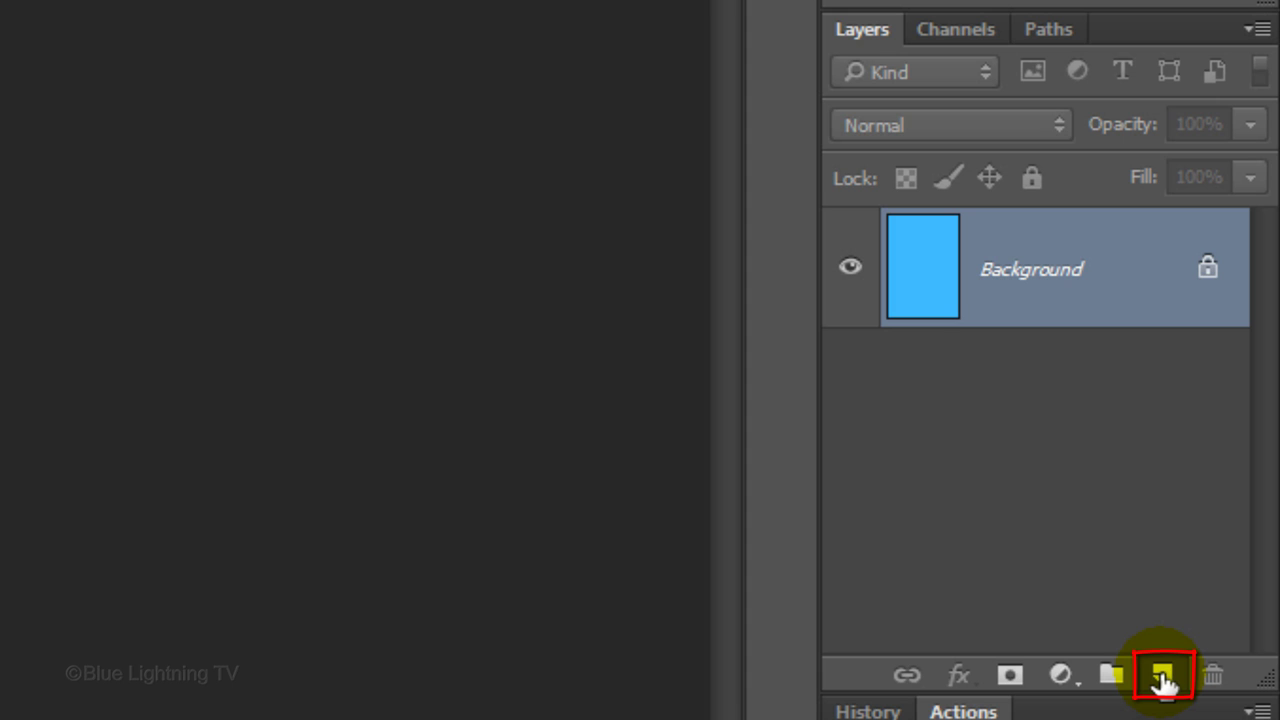
left_click(1163, 678)
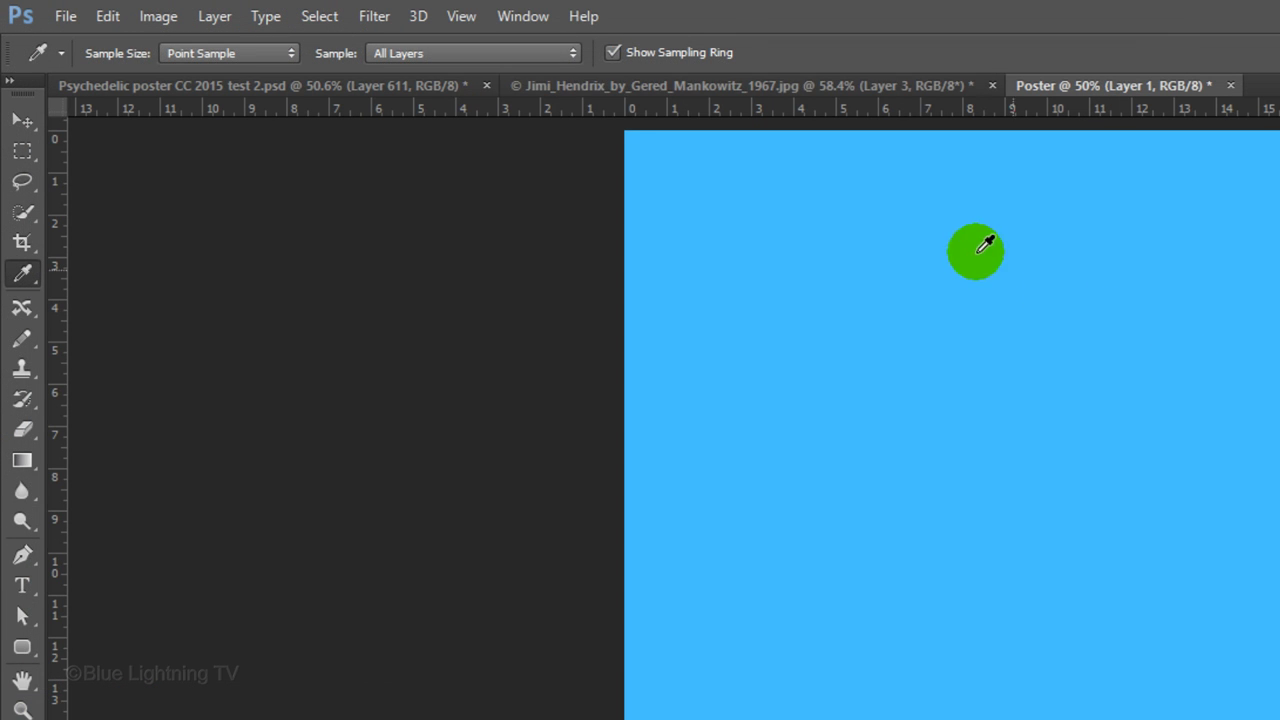
Apply a 2-column, 2-row guide layout with centred columns
left_click(465, 20)
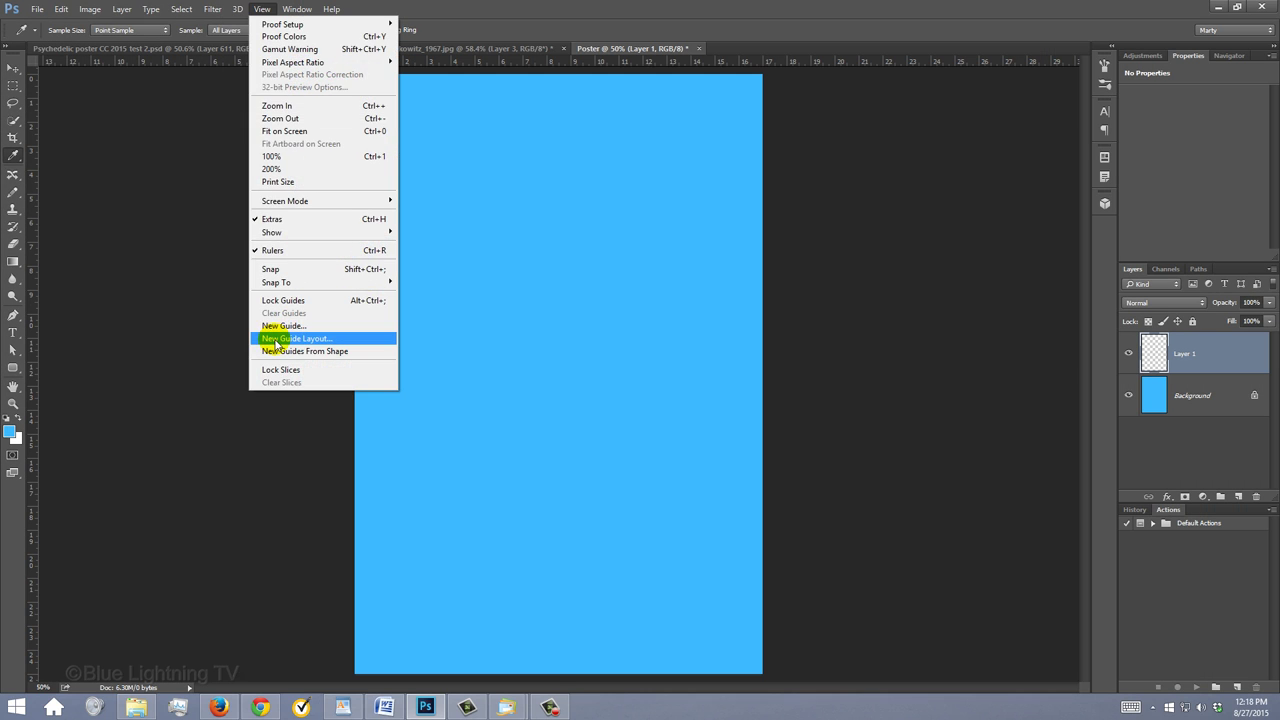
left_click(357, 395)
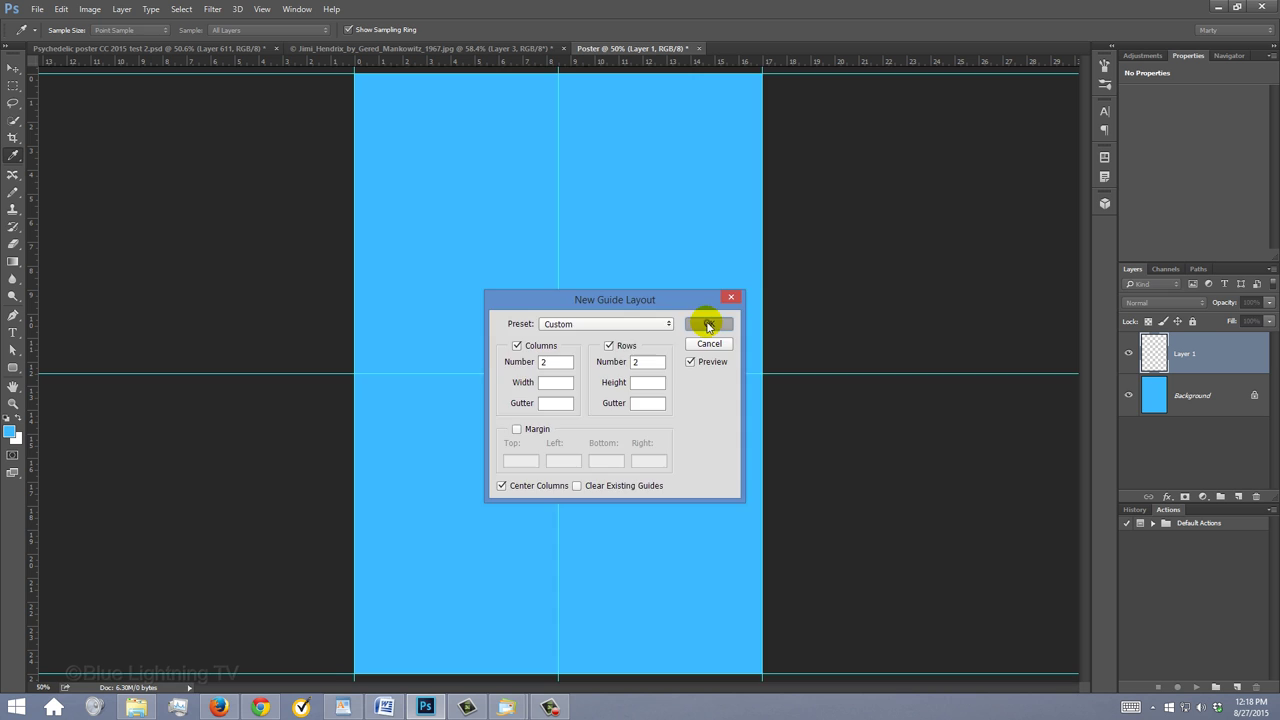
left_click(897, 155)
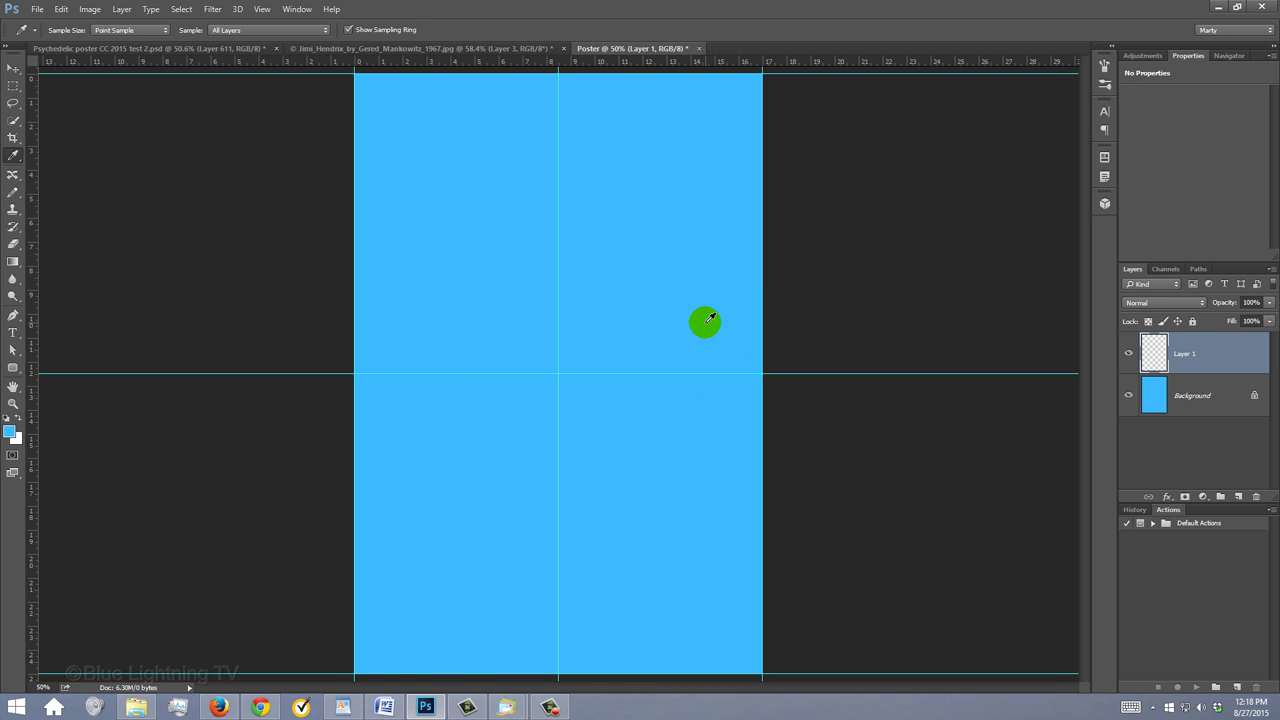
Place a horizontal guide at the 50% position through View > New Guide
left_click(261, 9)
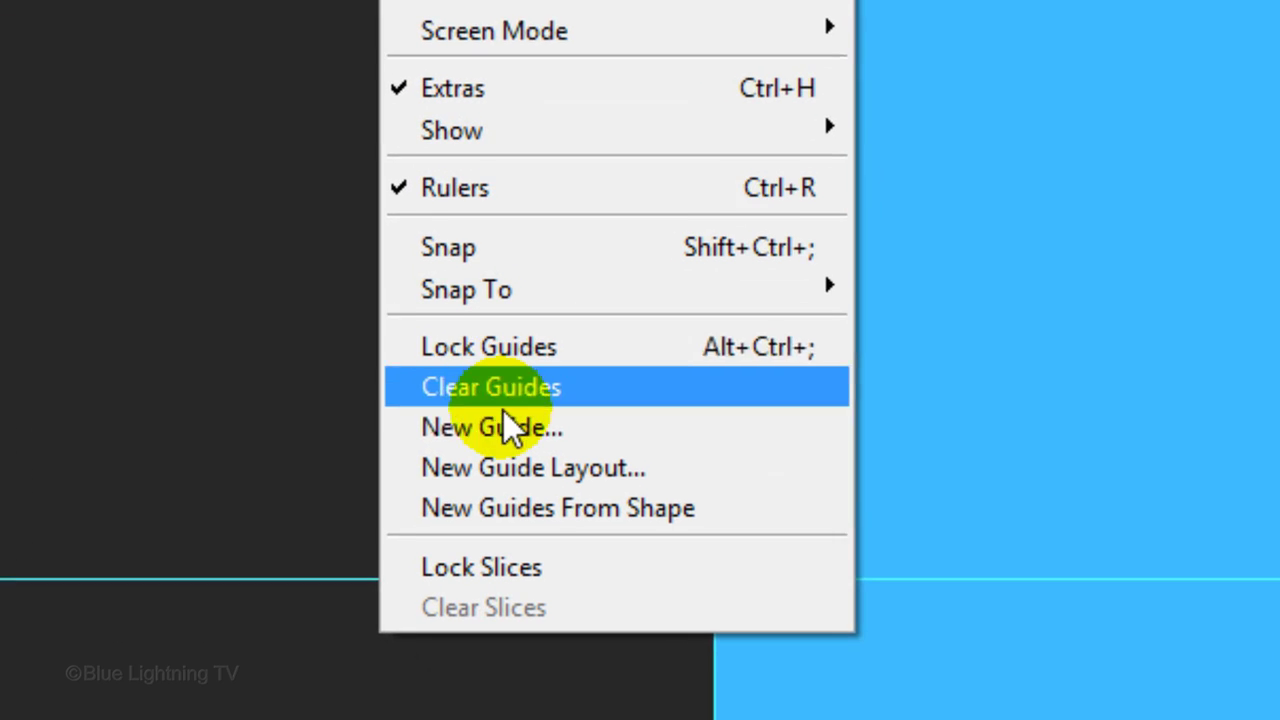
left_click(509, 412)
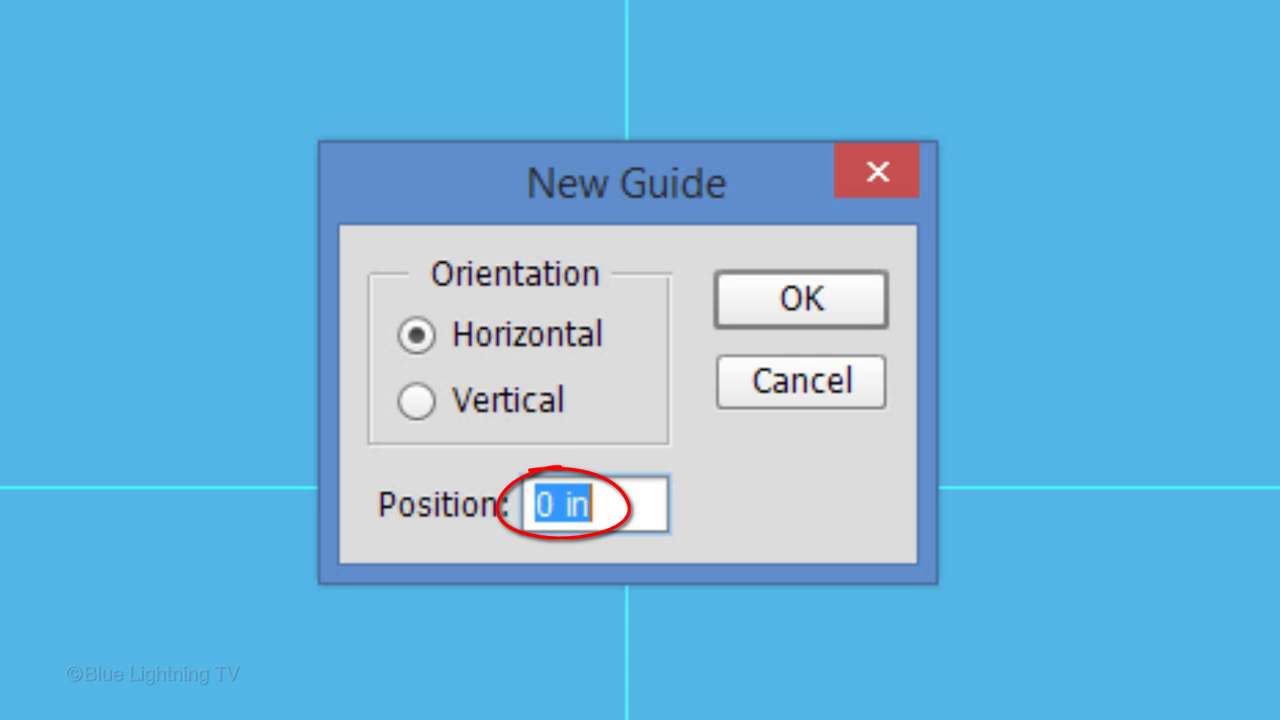
type("50%")
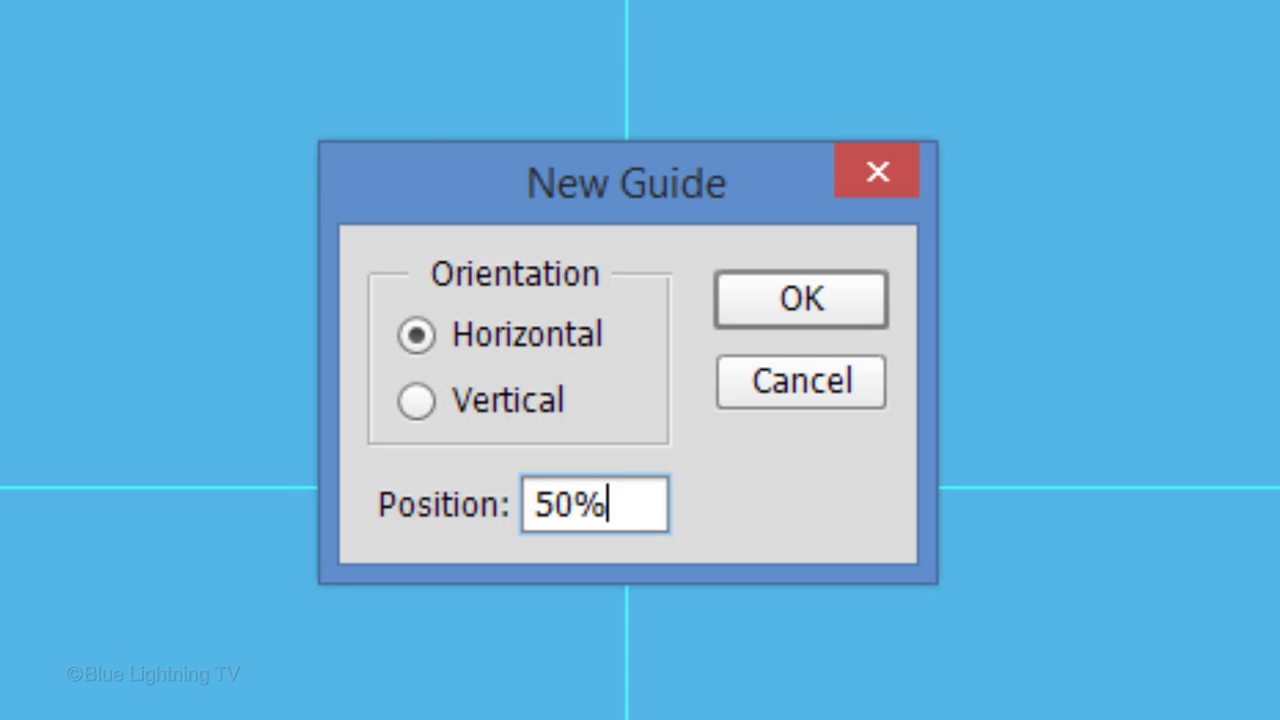
left_click(795, 306)
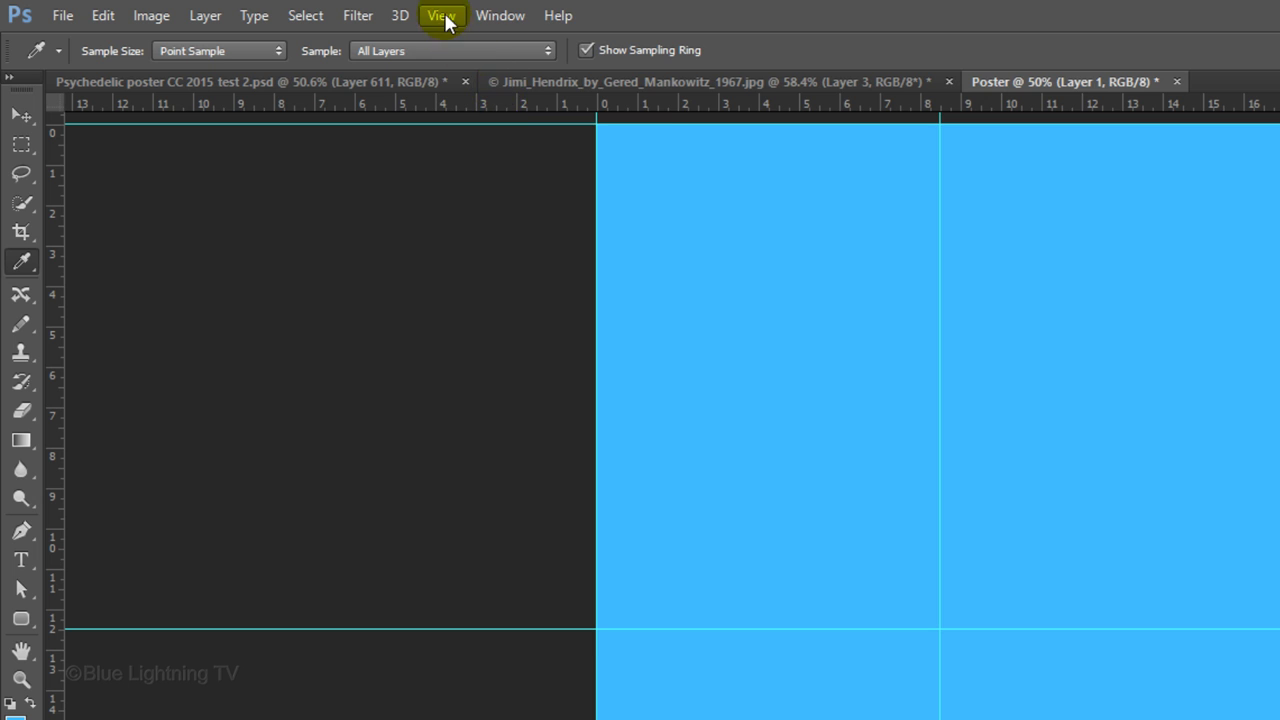
left_click(443, 16)
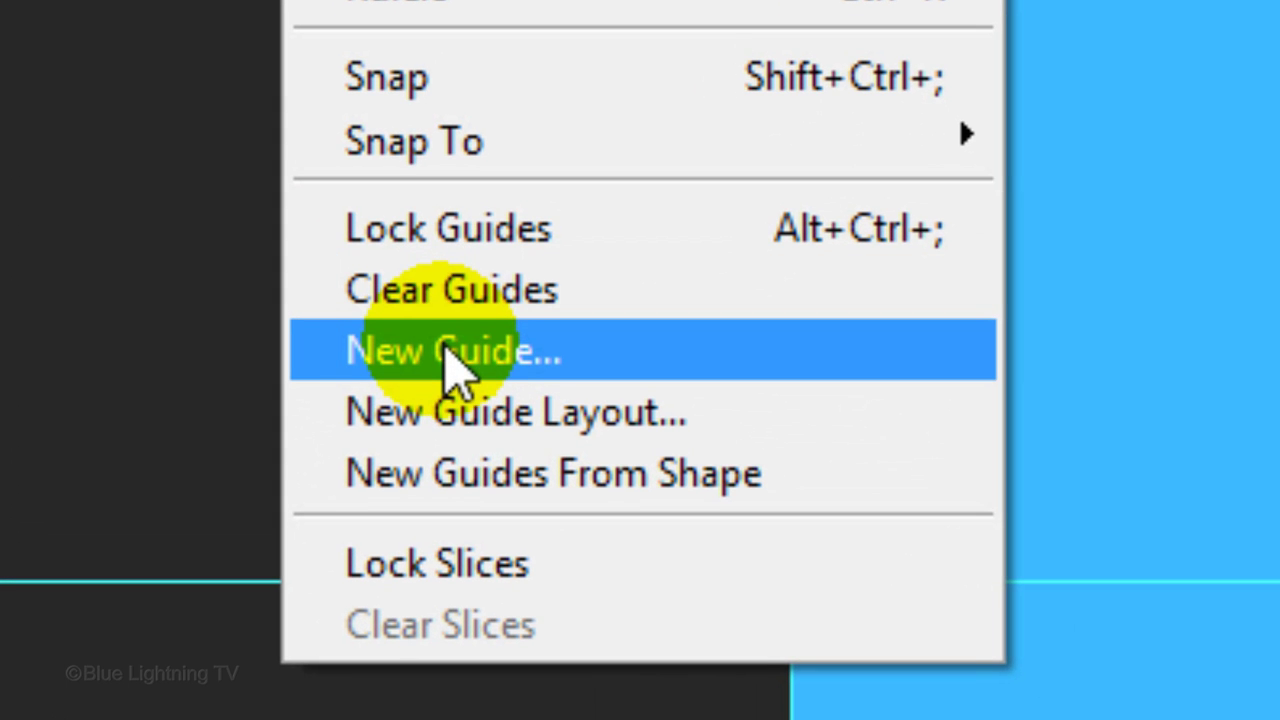
left_click(450, 370)
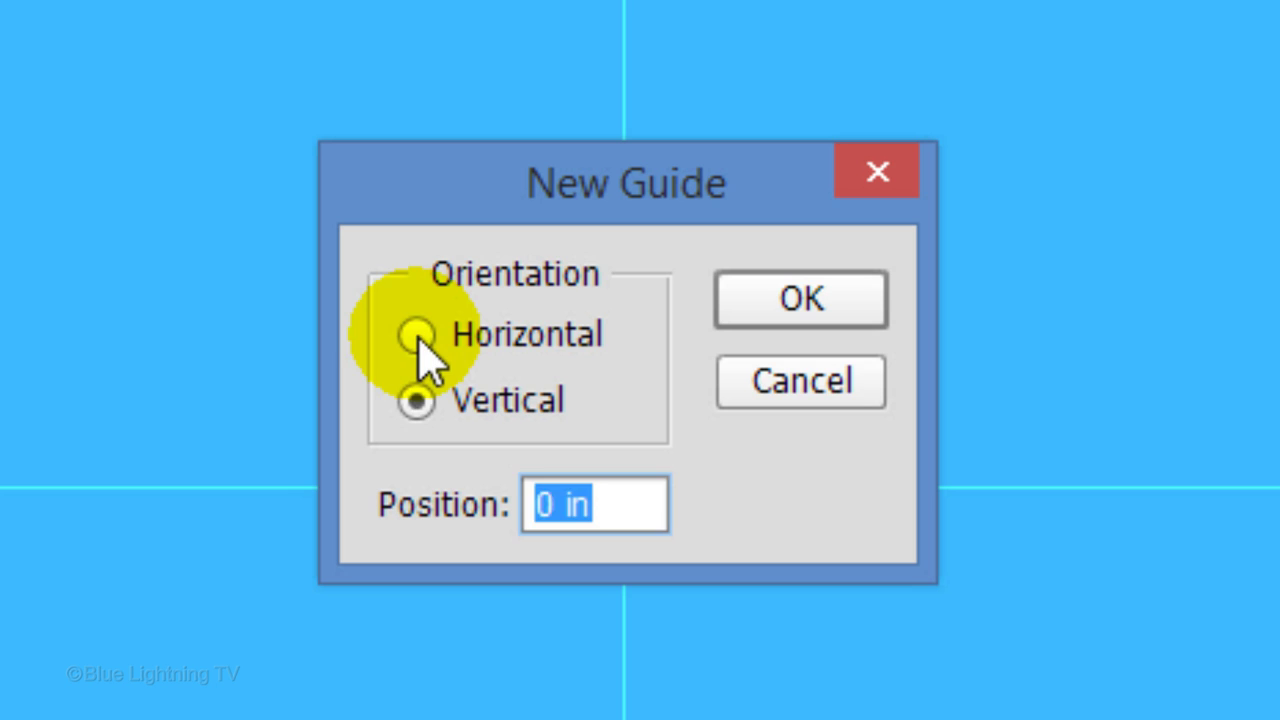
left_click(417, 336)
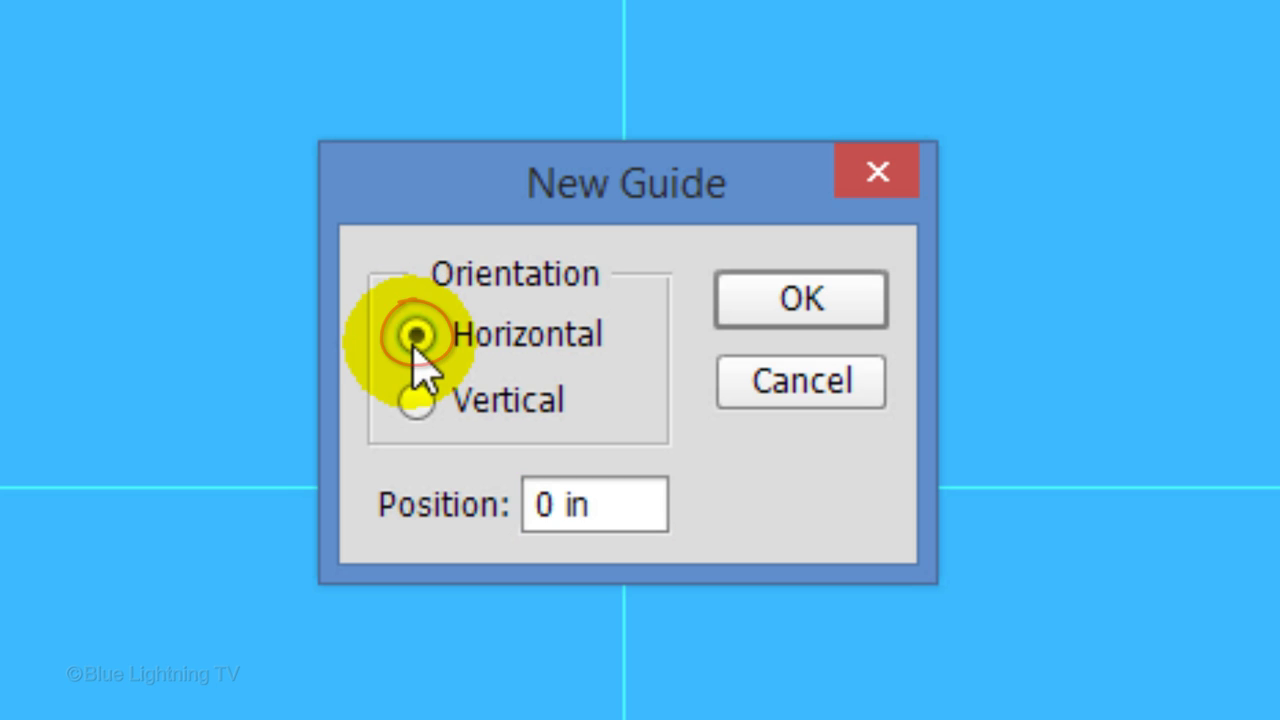
left_click_drag(545, 503, 620, 507)
type("50%")
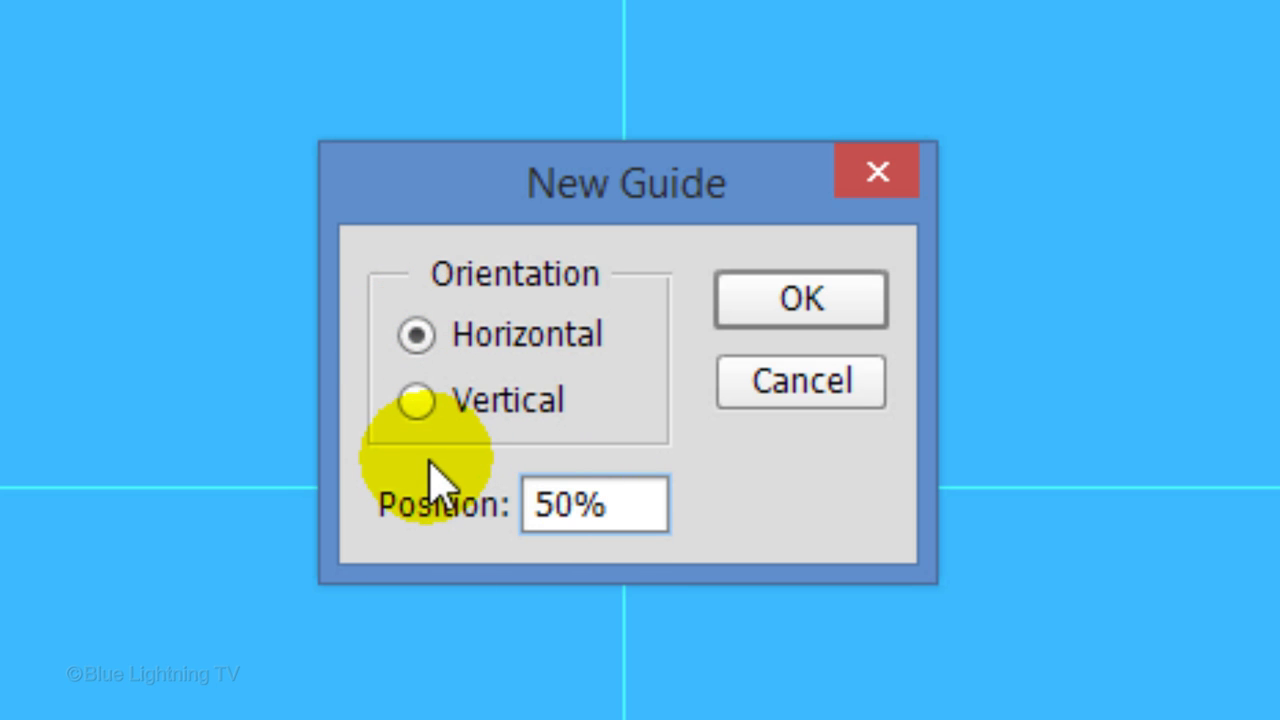
left_click(782, 318)
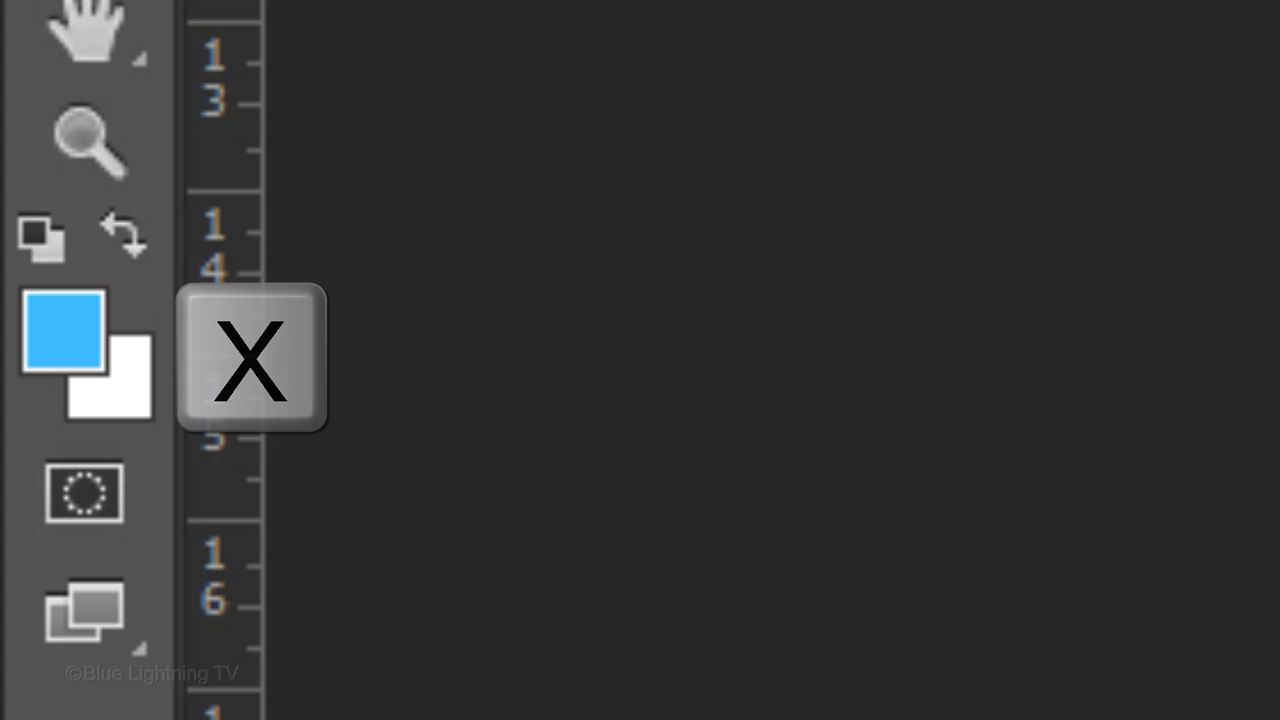
Swap to a white foreground and pick the Custom Shape Tool in Pixels mode
left_click(128, 248)
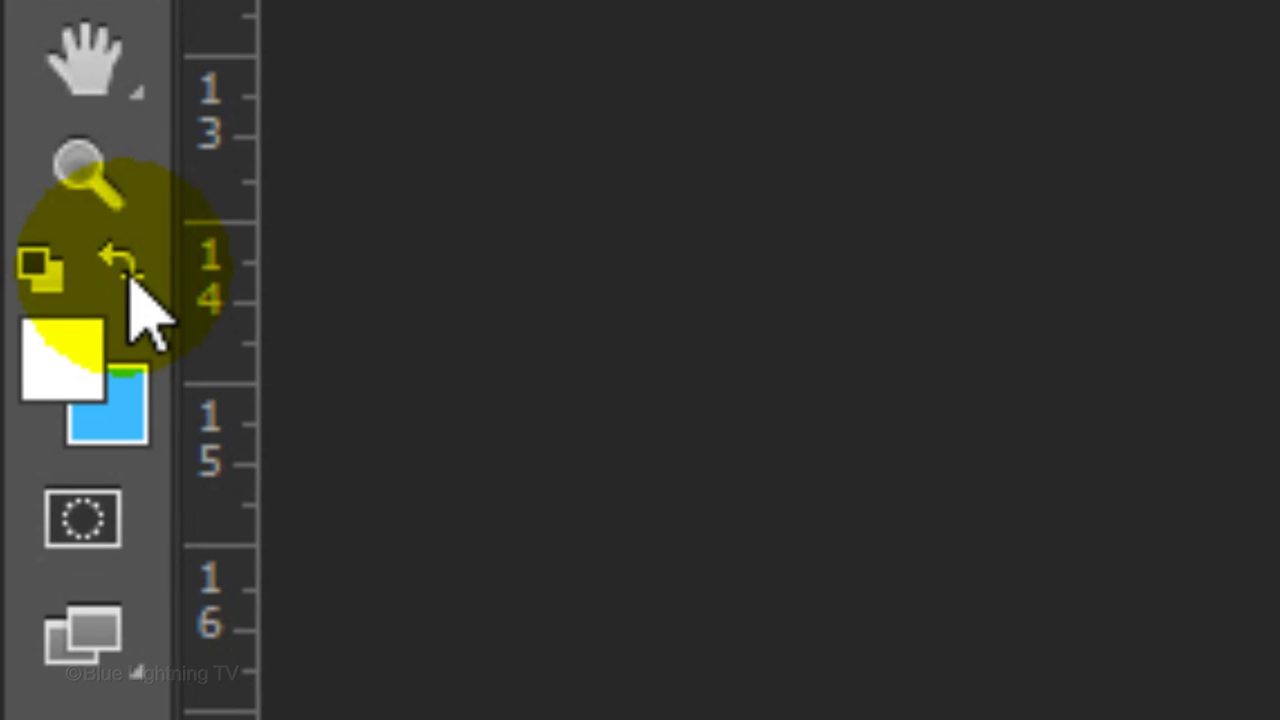
left_click(90, 140)
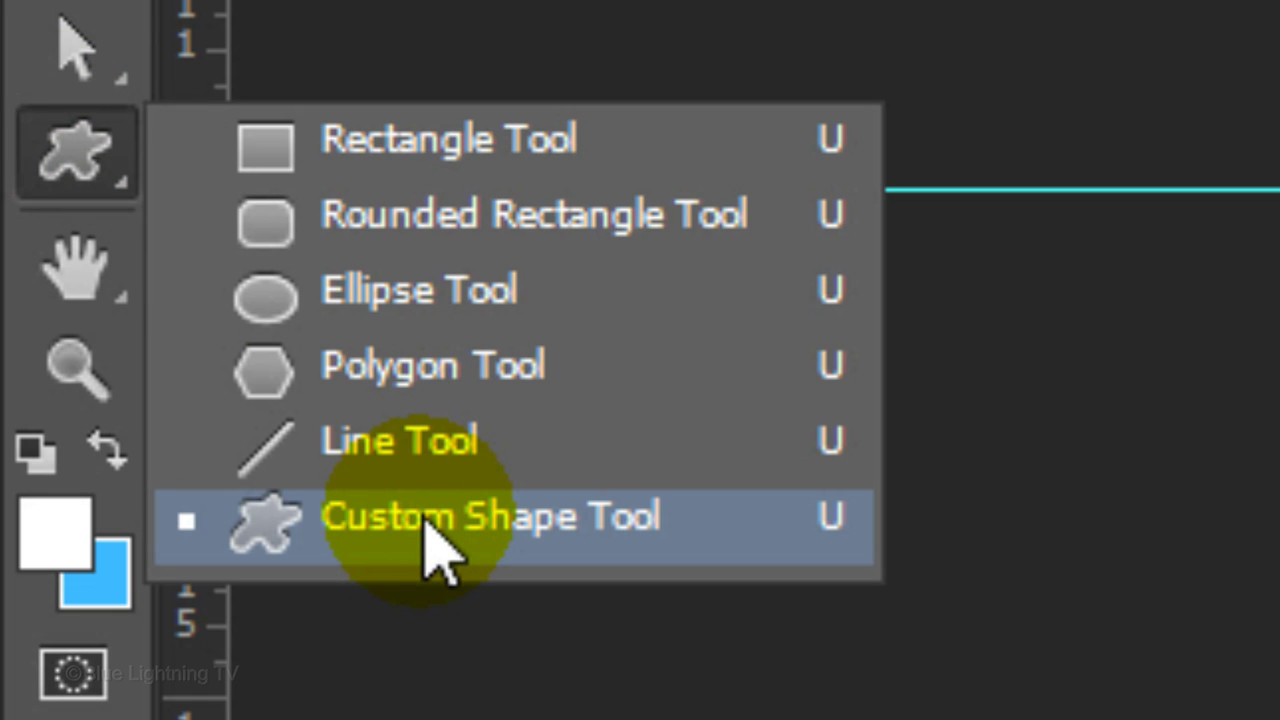
left_click(425, 520)
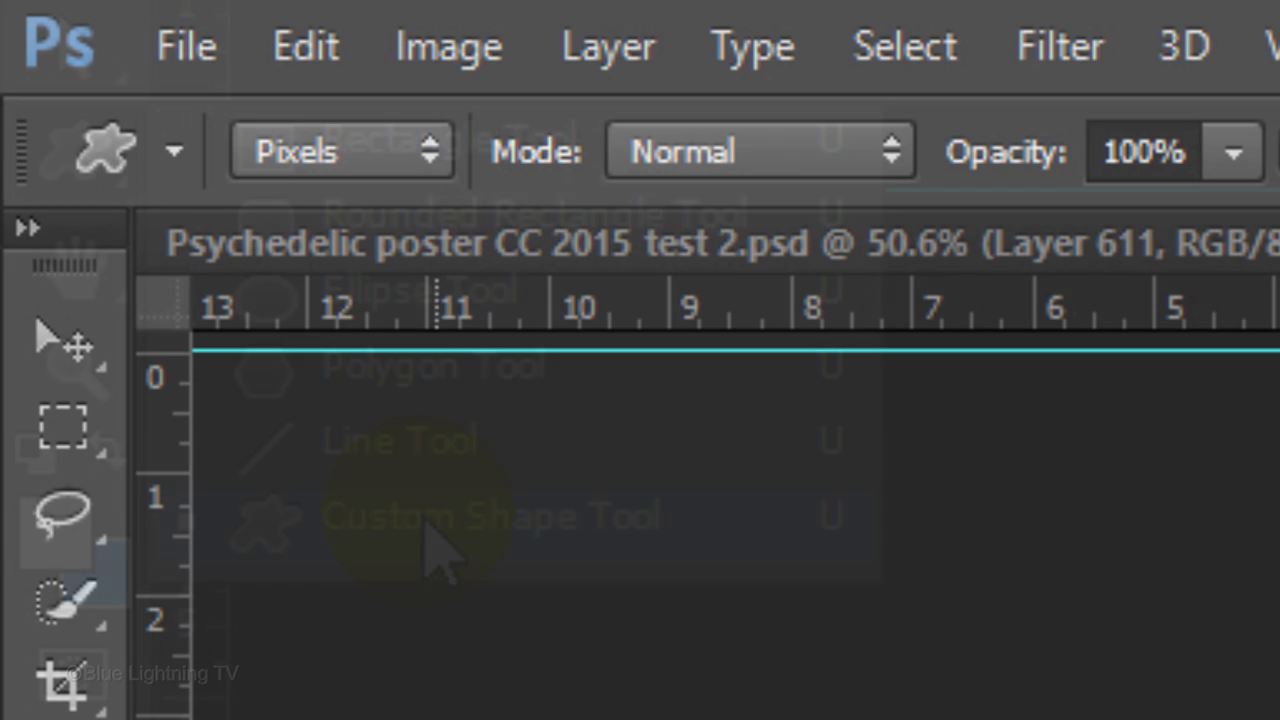
left_click(434, 152)
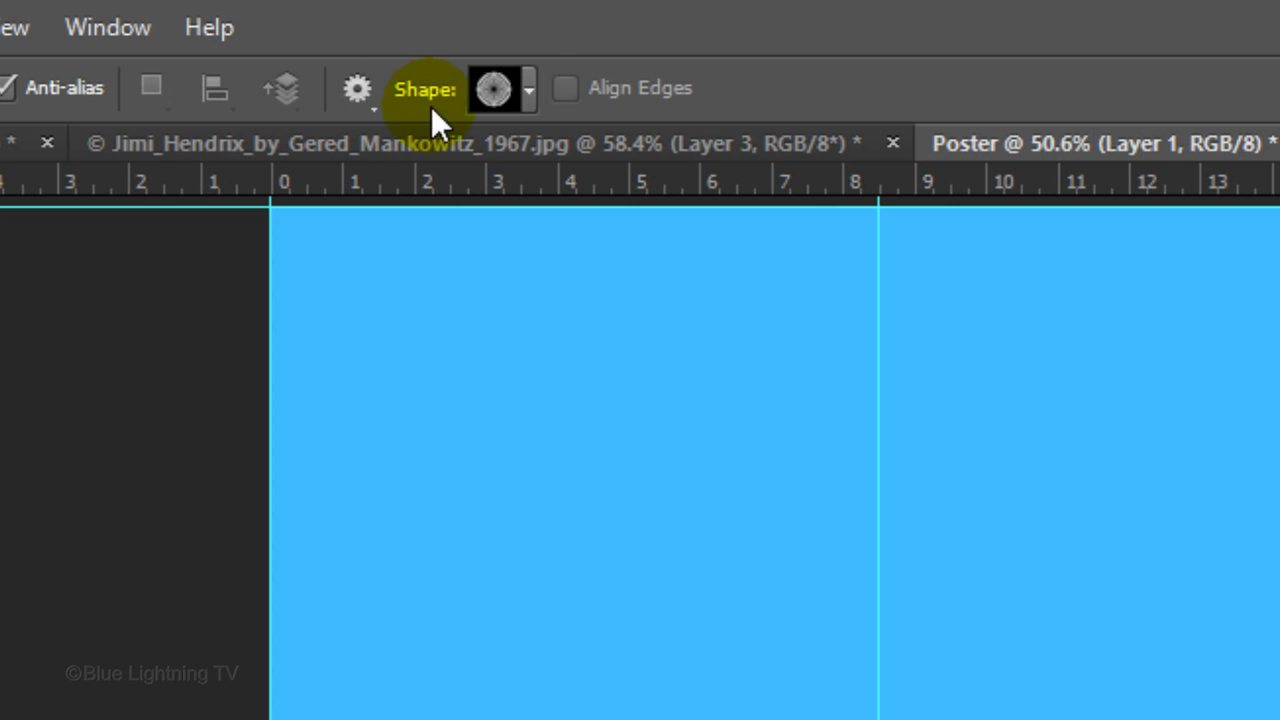
Replace the current custom shapes with the Symbols set from the shape picker menu
left_click(527, 90)
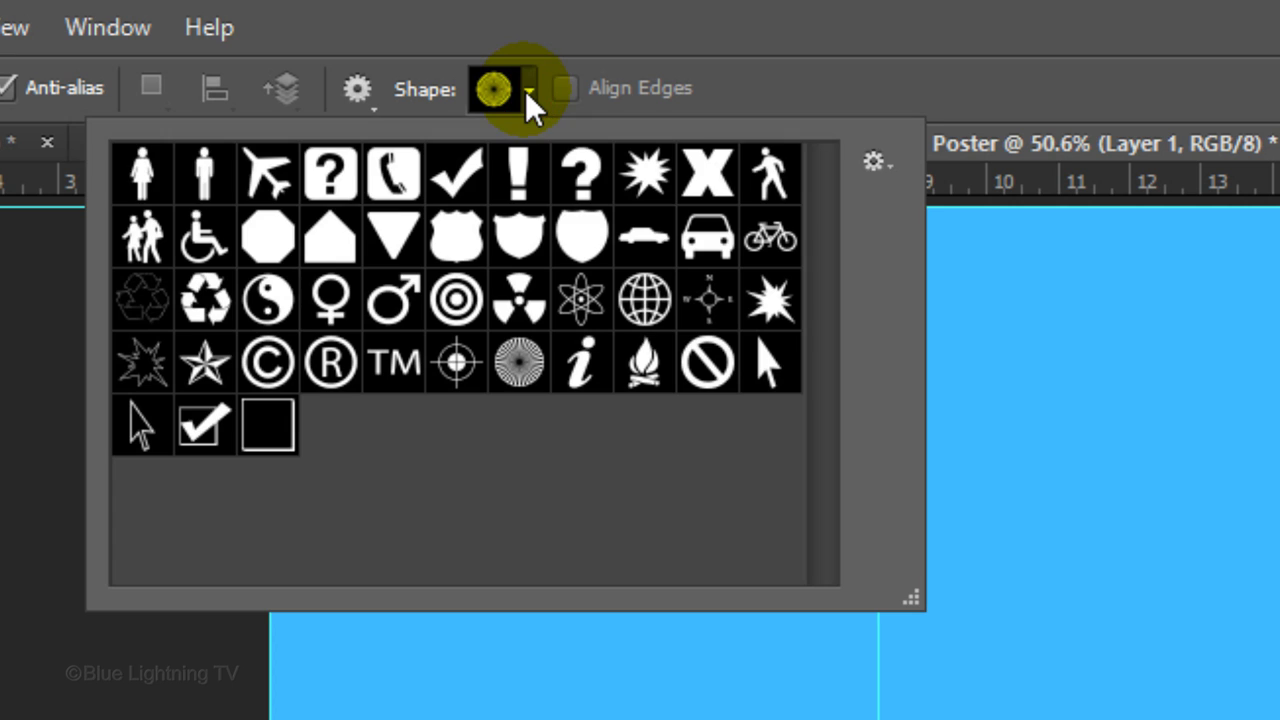
left_click(877, 160)
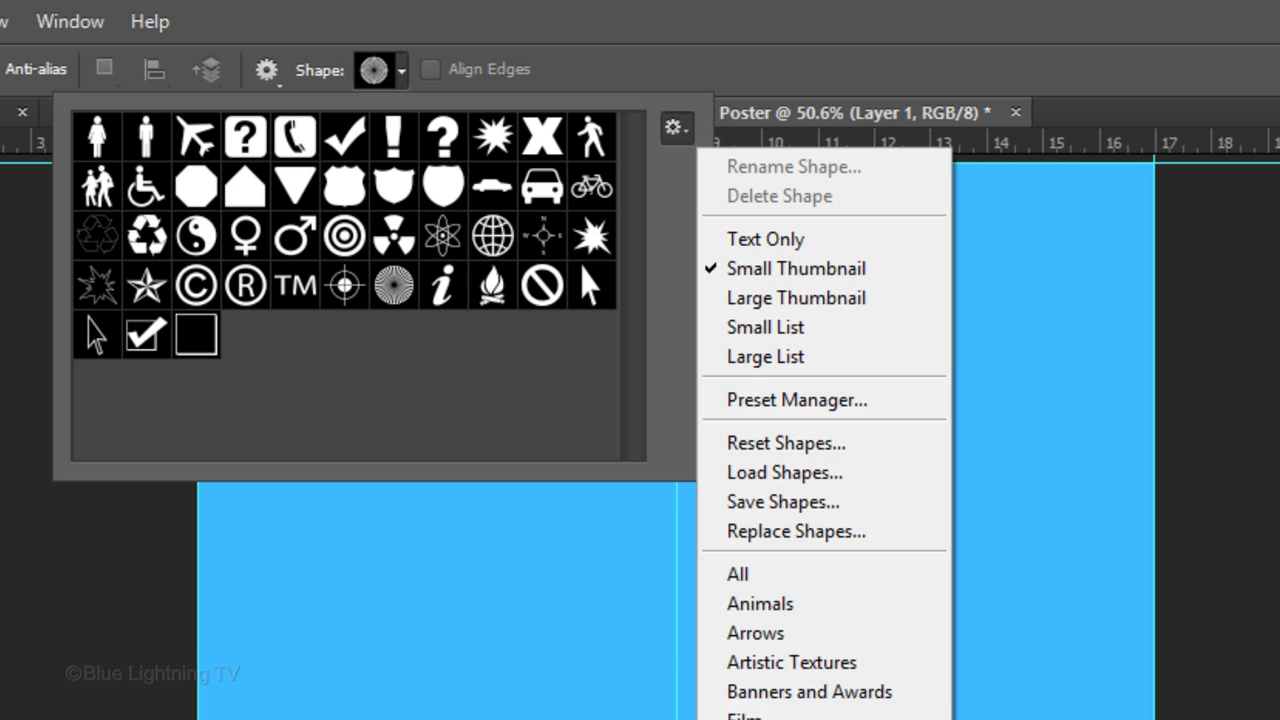
left_click(540, 405)
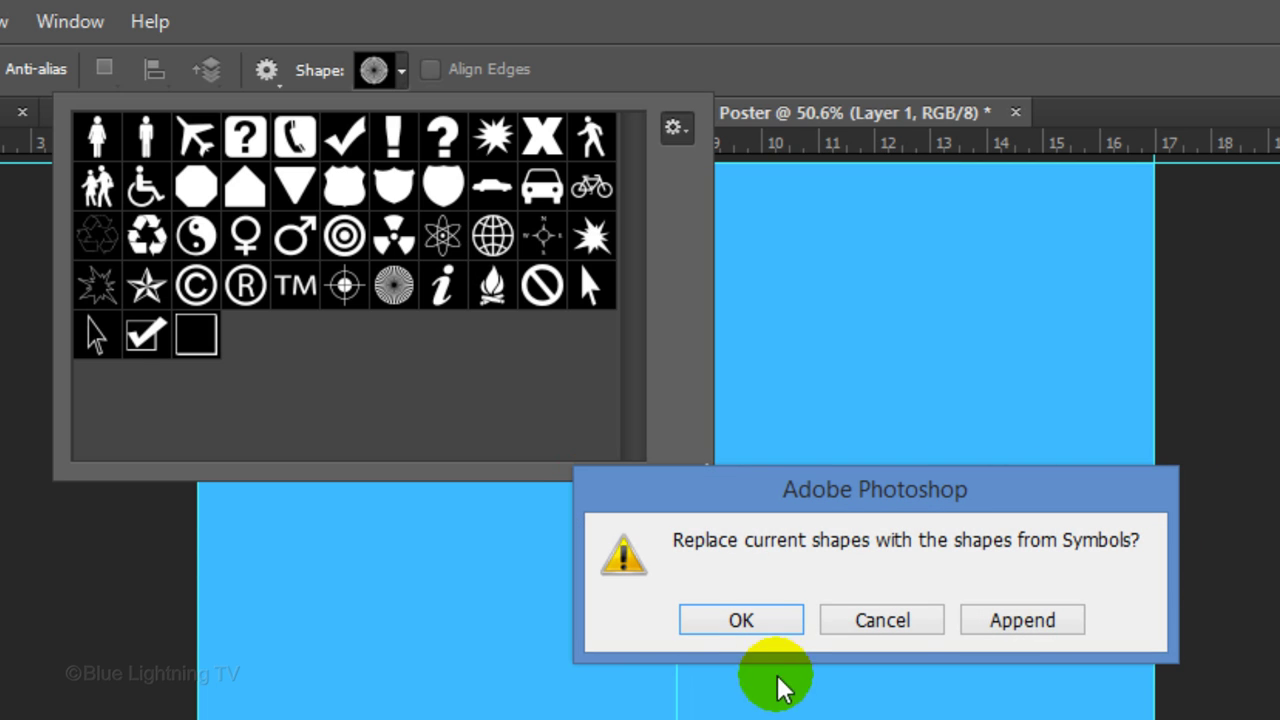
left_click(766, 616)
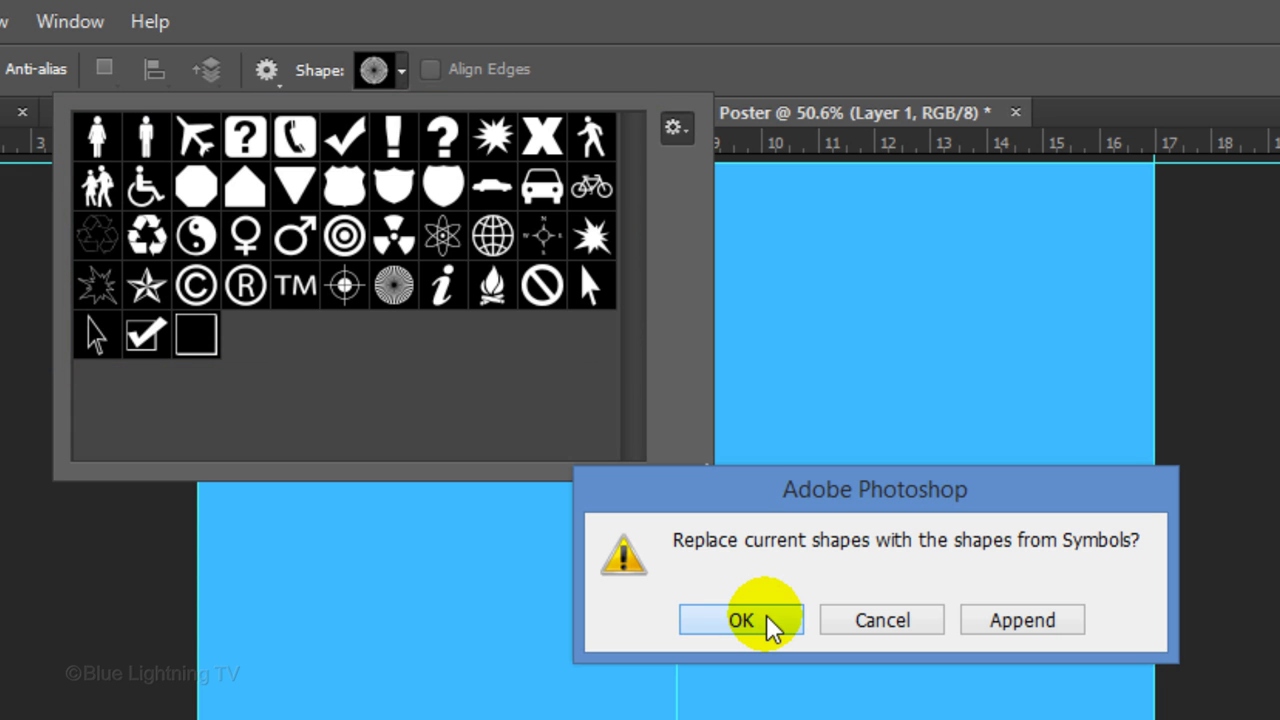
left_click(766, 616)
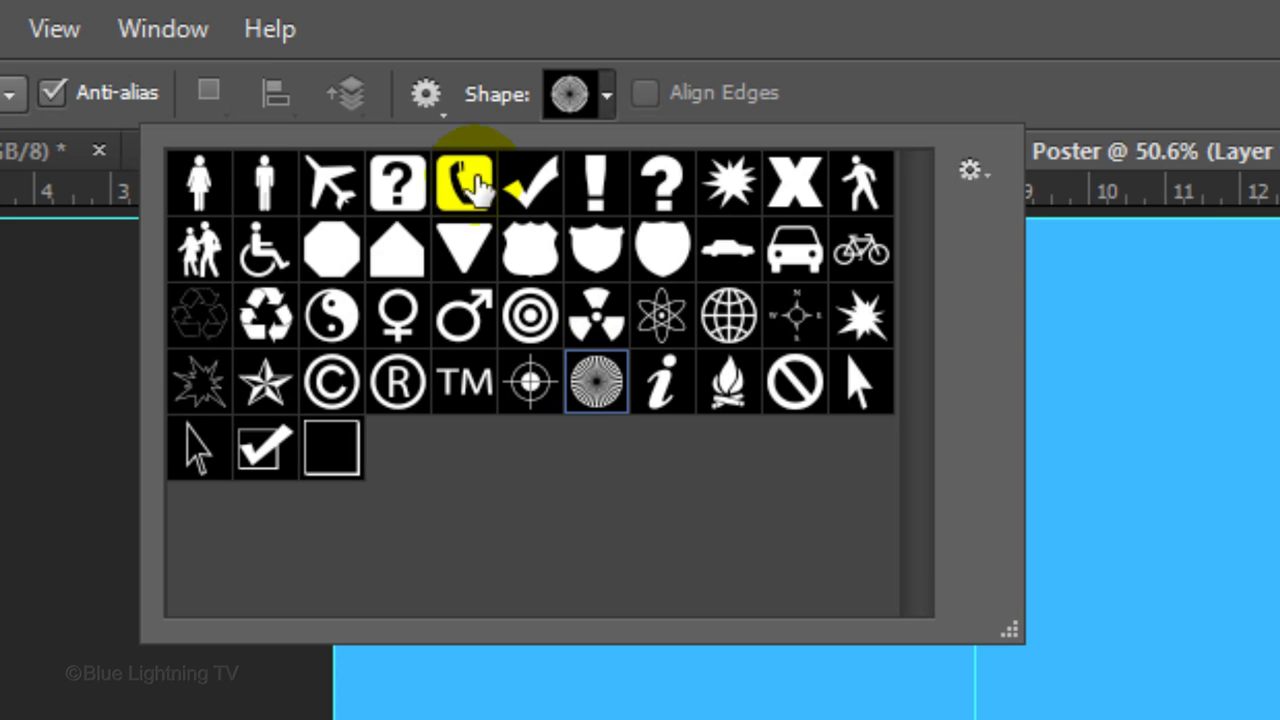
Drag the radiating sunburst shape from the poster's centre past its edges, then fit the view
left_click(437, 106)
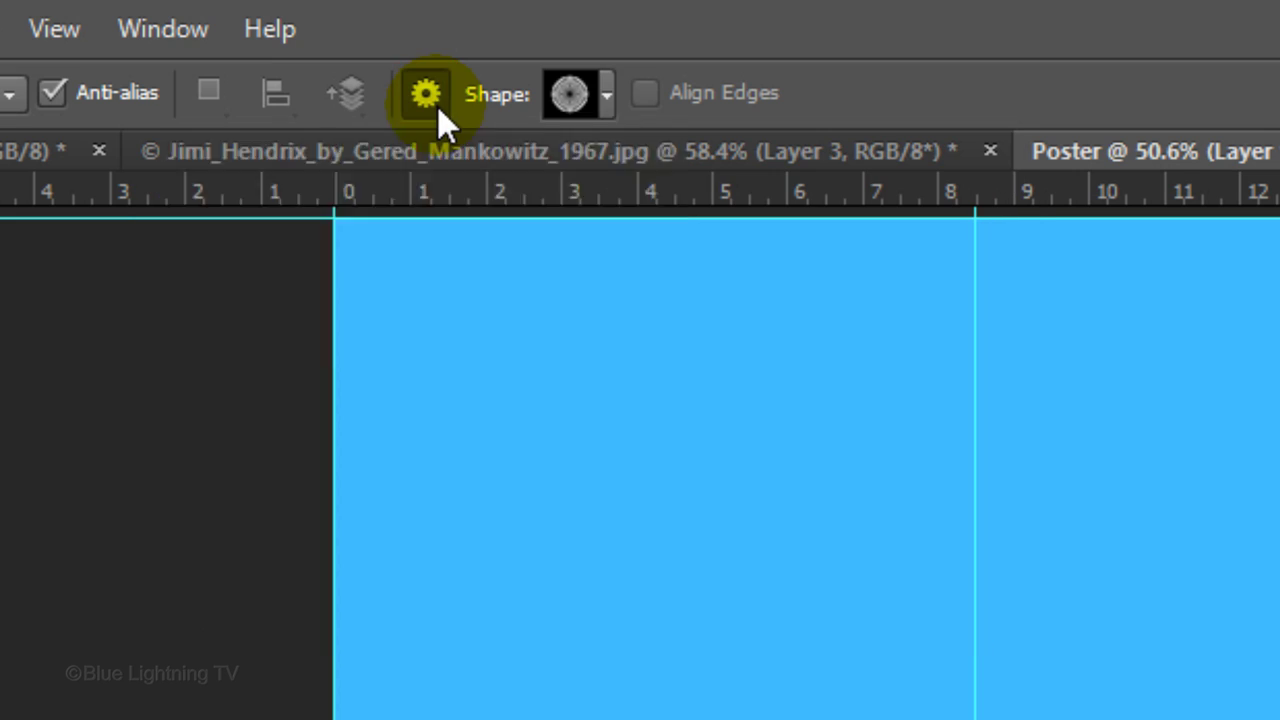
left_click(437, 106)
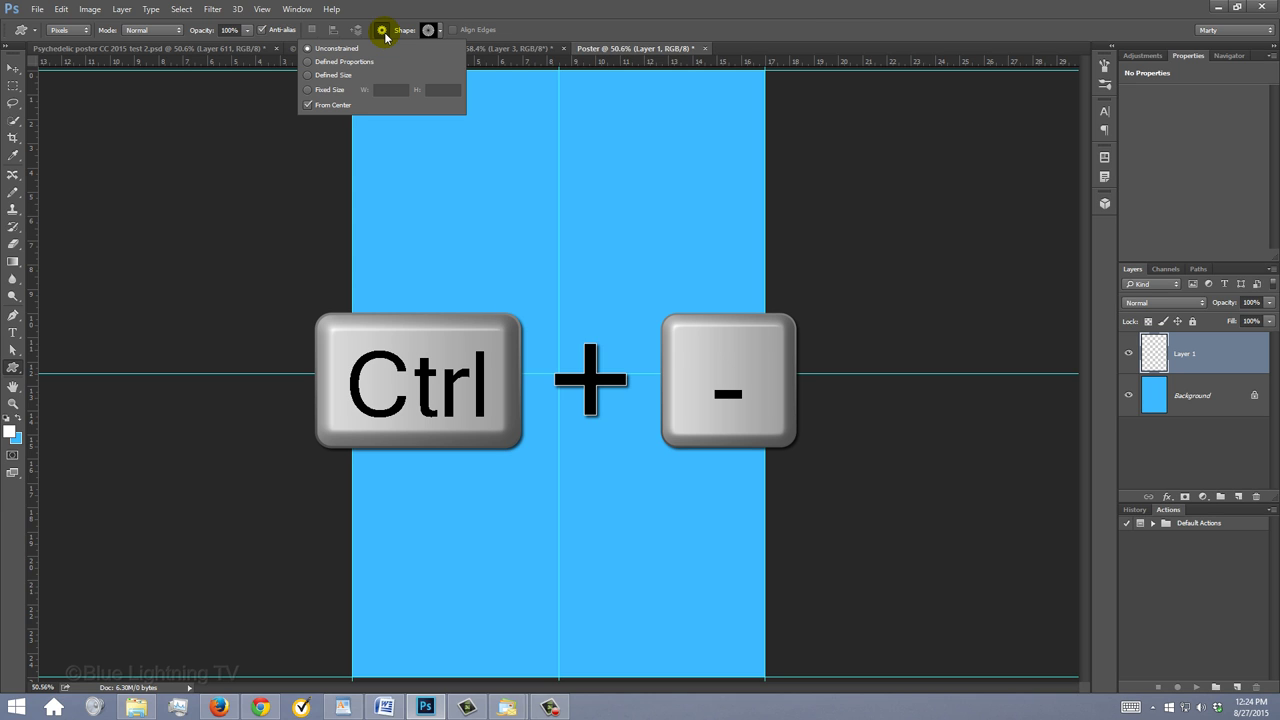
key("ctrl+minus")
key("ctrl+minus")
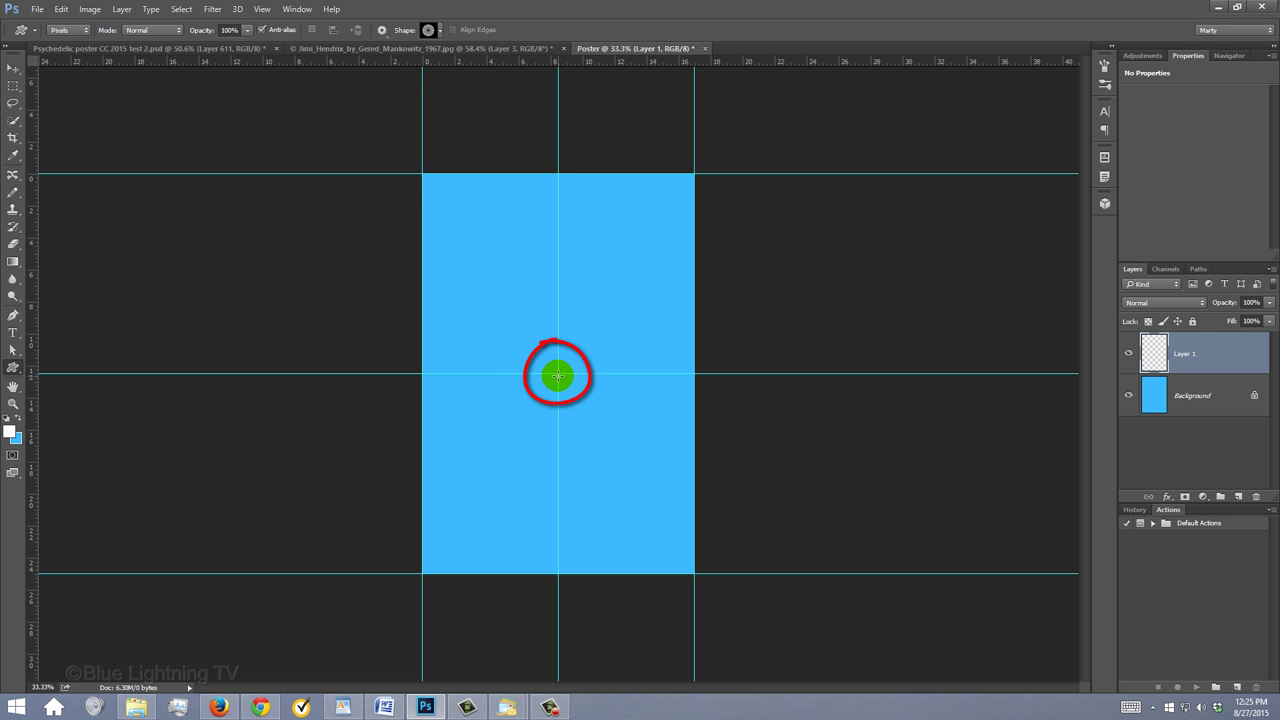
left_click_drag(558, 376, 757, 73)
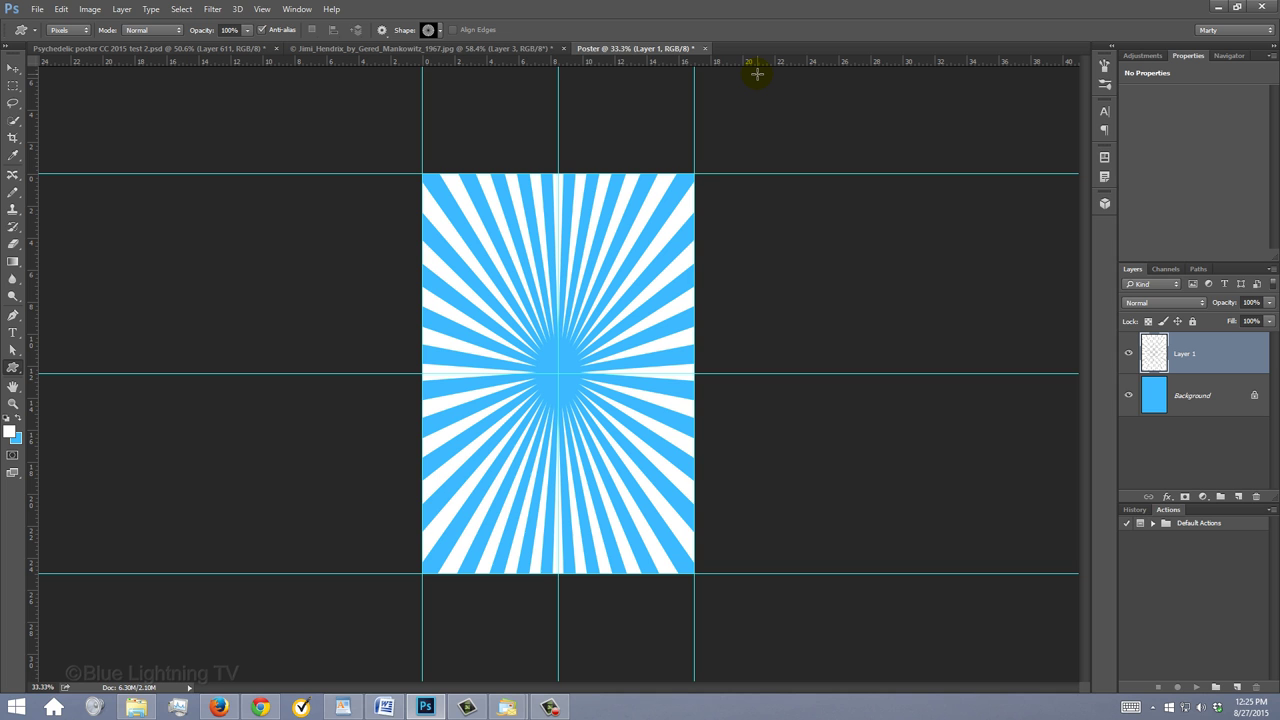
key("ctrl+0")
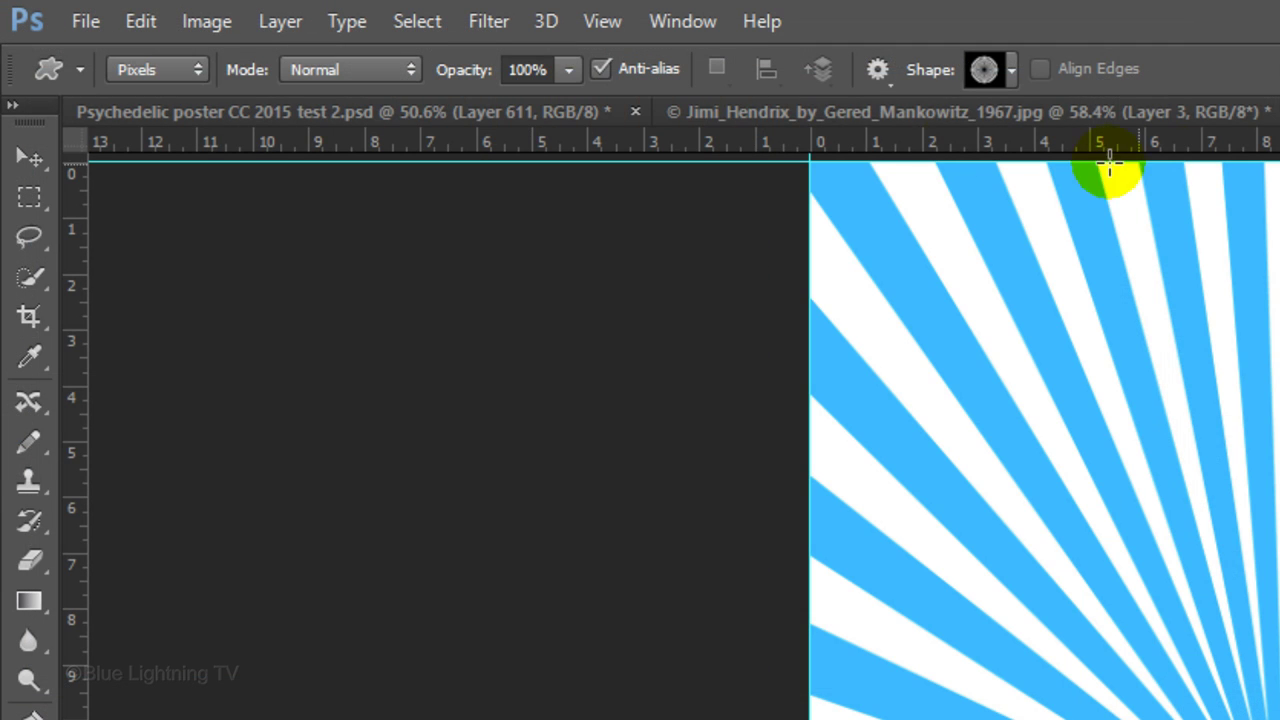
Apply Filter > Distort > Twirl at 222° to the sunburst, previewing at 33.3%
left_click(500, 24)
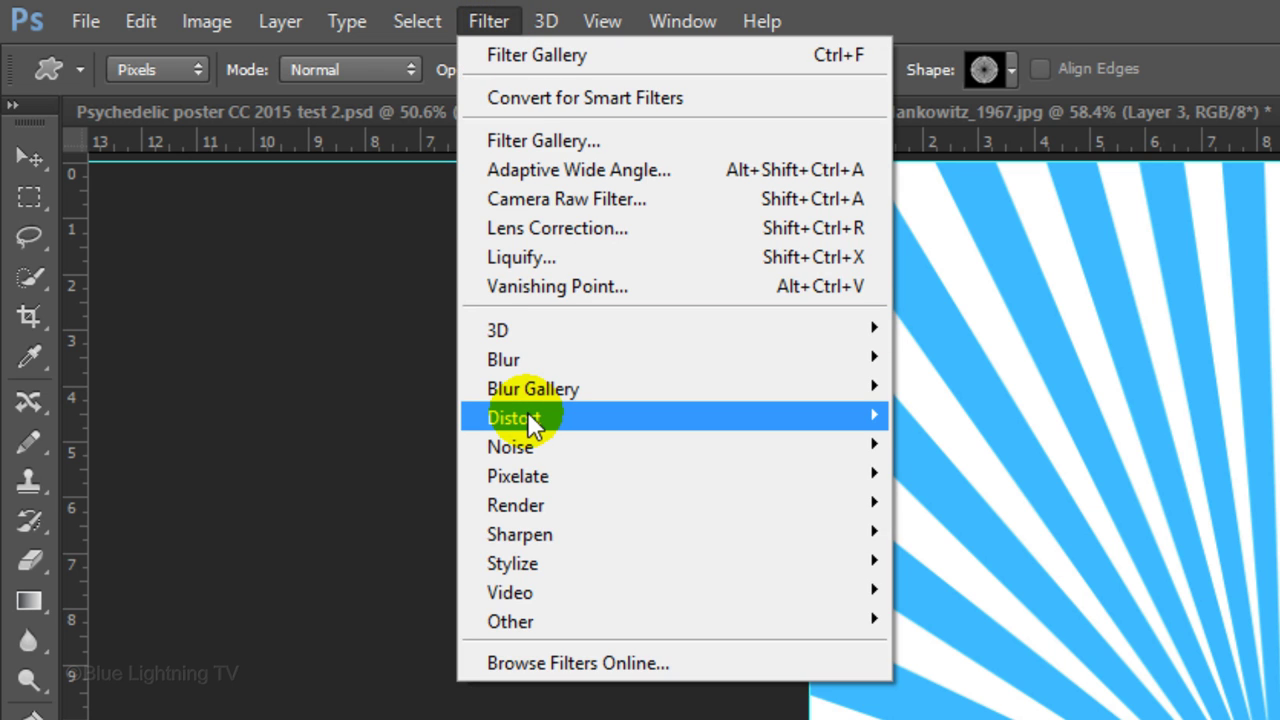
mouse_move(527, 411)
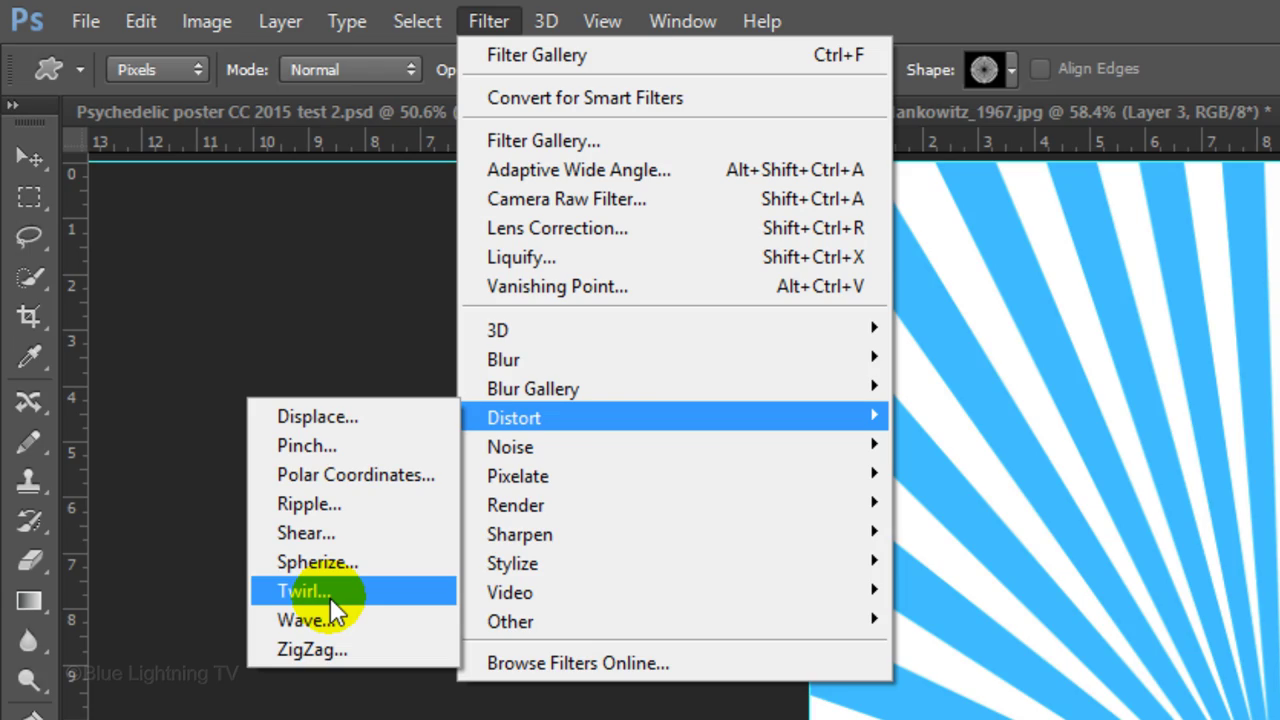
left_click(330, 591)
left_click(548, 544)
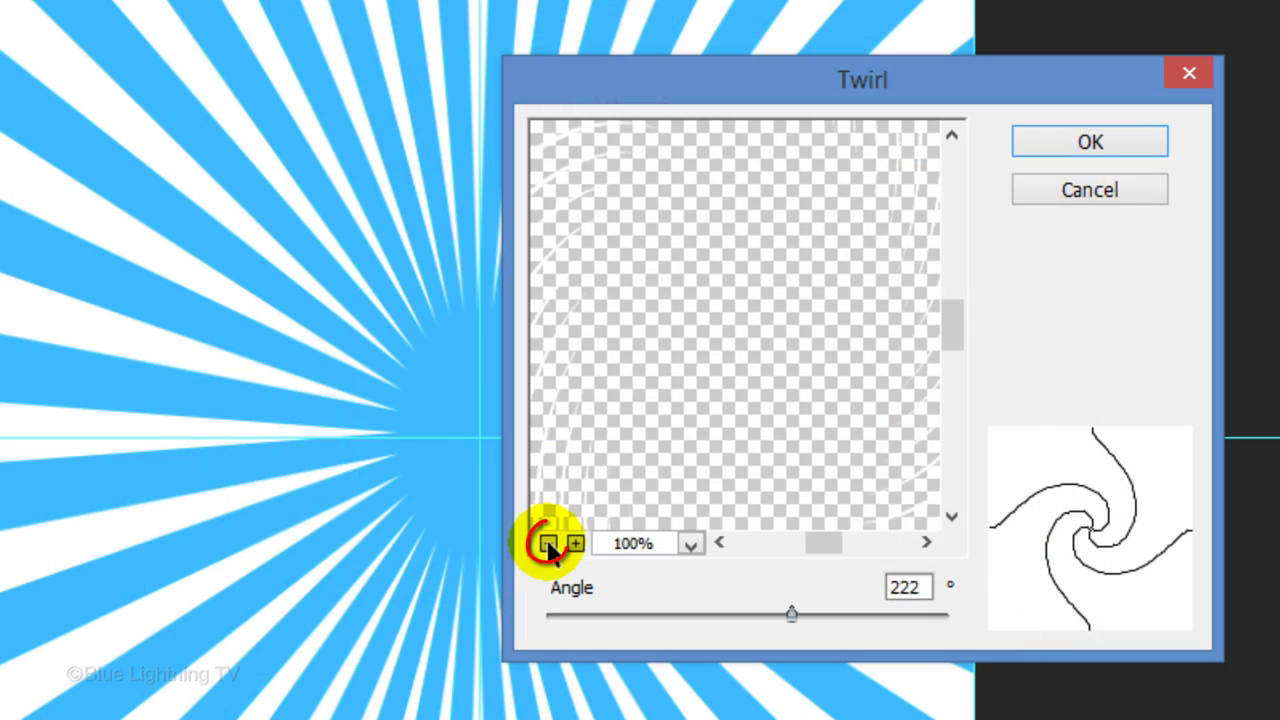
left_click(548, 544)
left_click(548, 544)
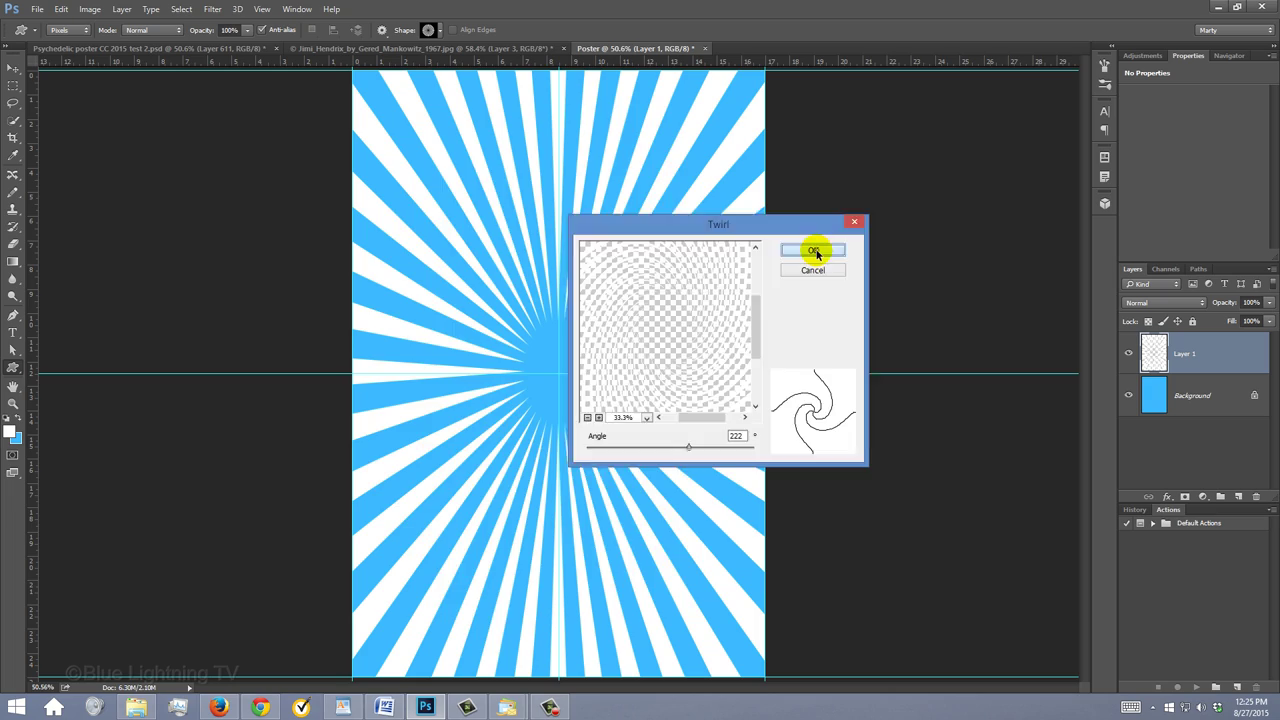
left_click(814, 251)
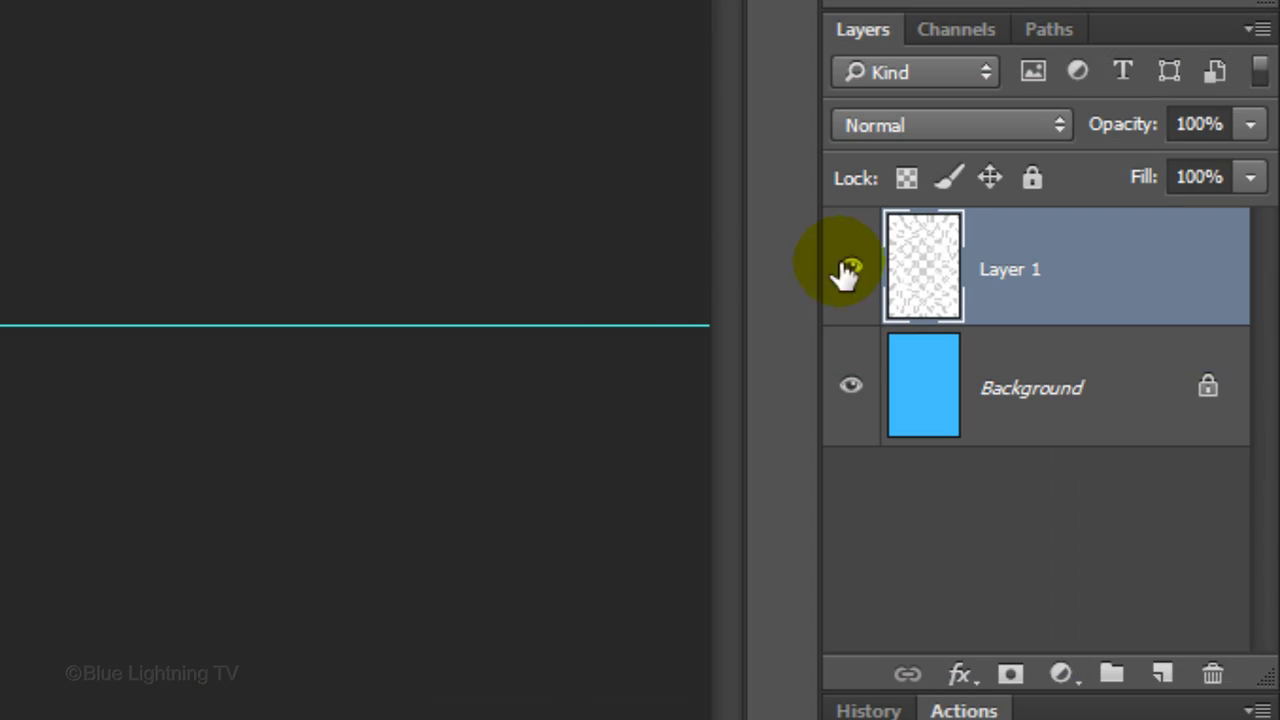
Give Layer 1's twirl rays a pink EA1754 Color Overlay
left_click(1153, 356, "ctrl")
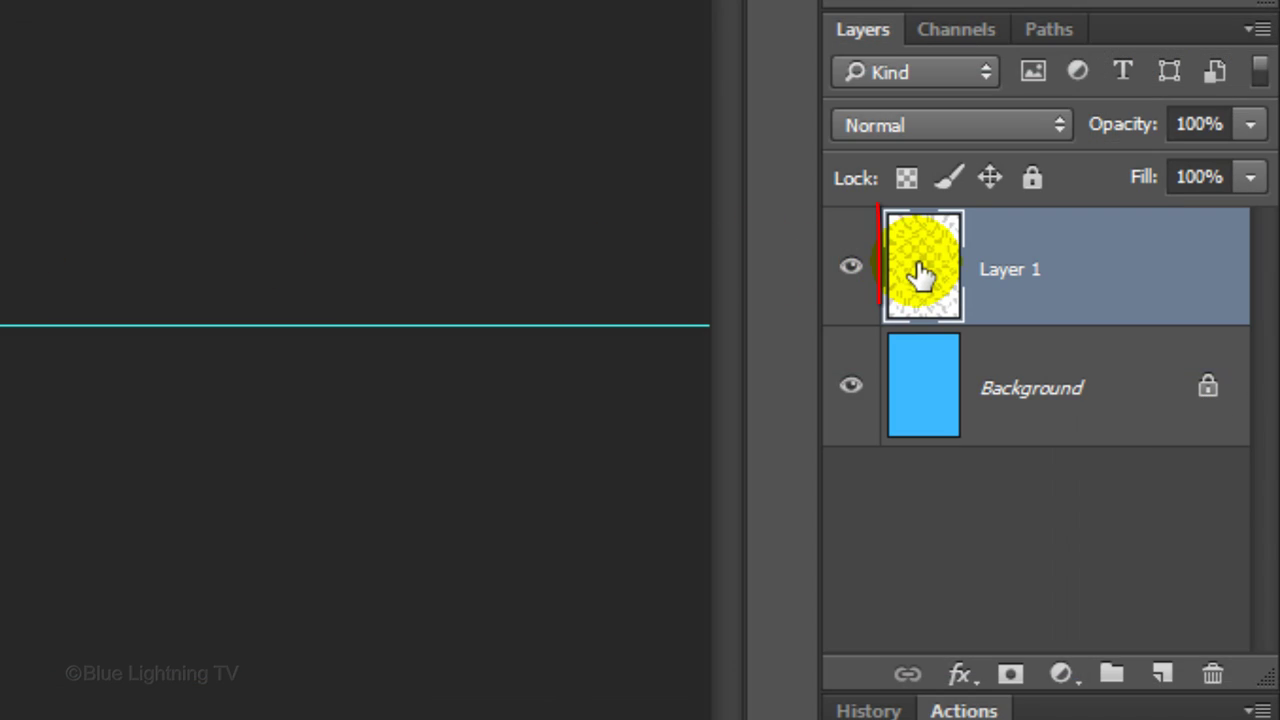
double_click(920, 275)
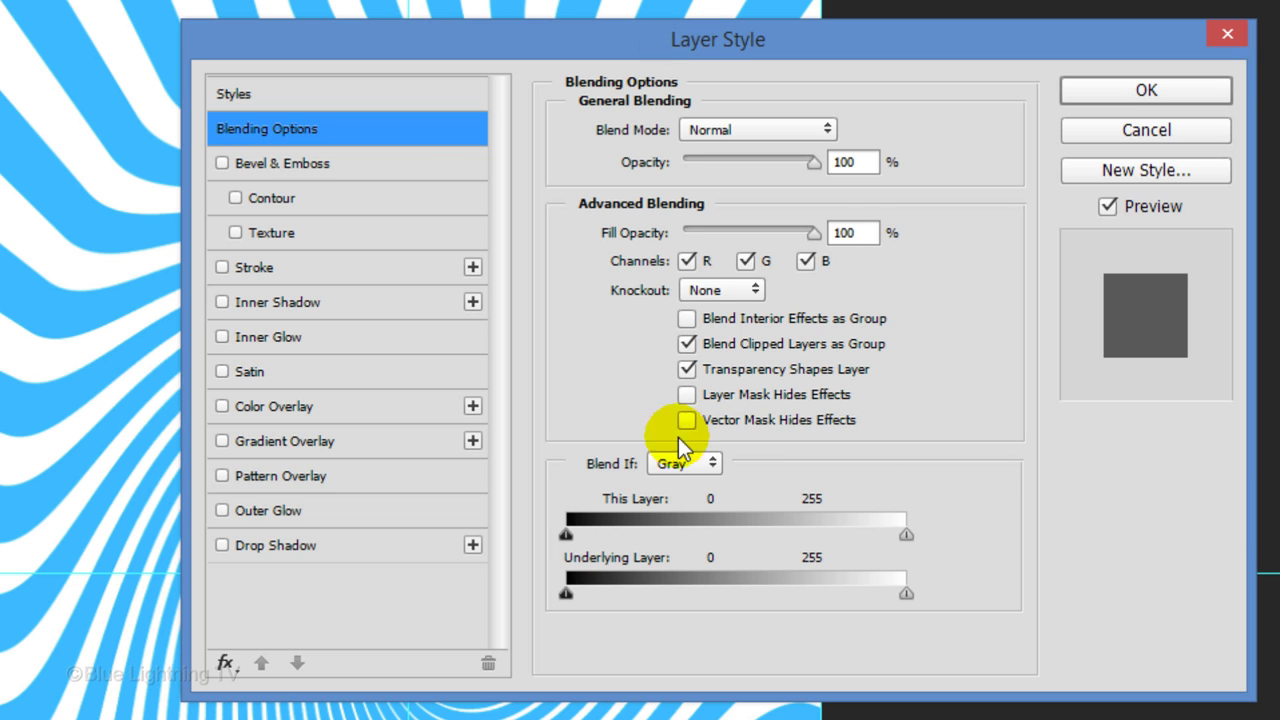
left_click(352, 405)
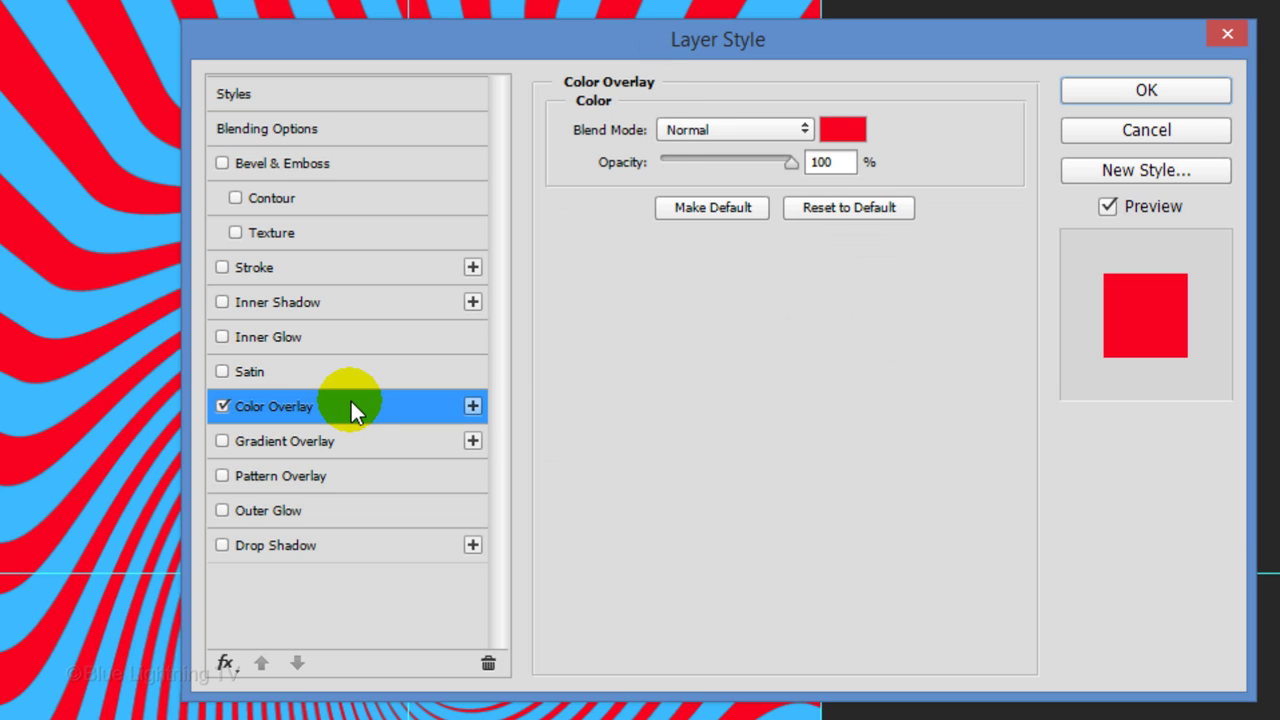
left_click(838, 135)
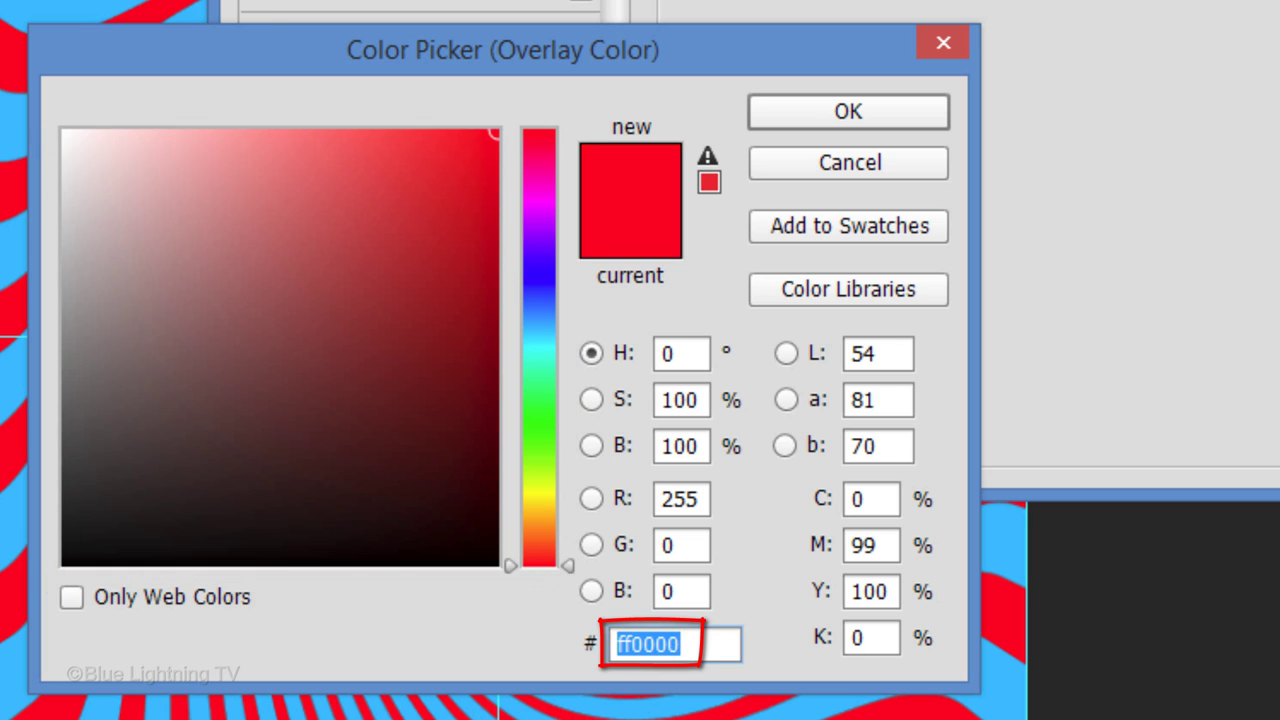
type("EA1")
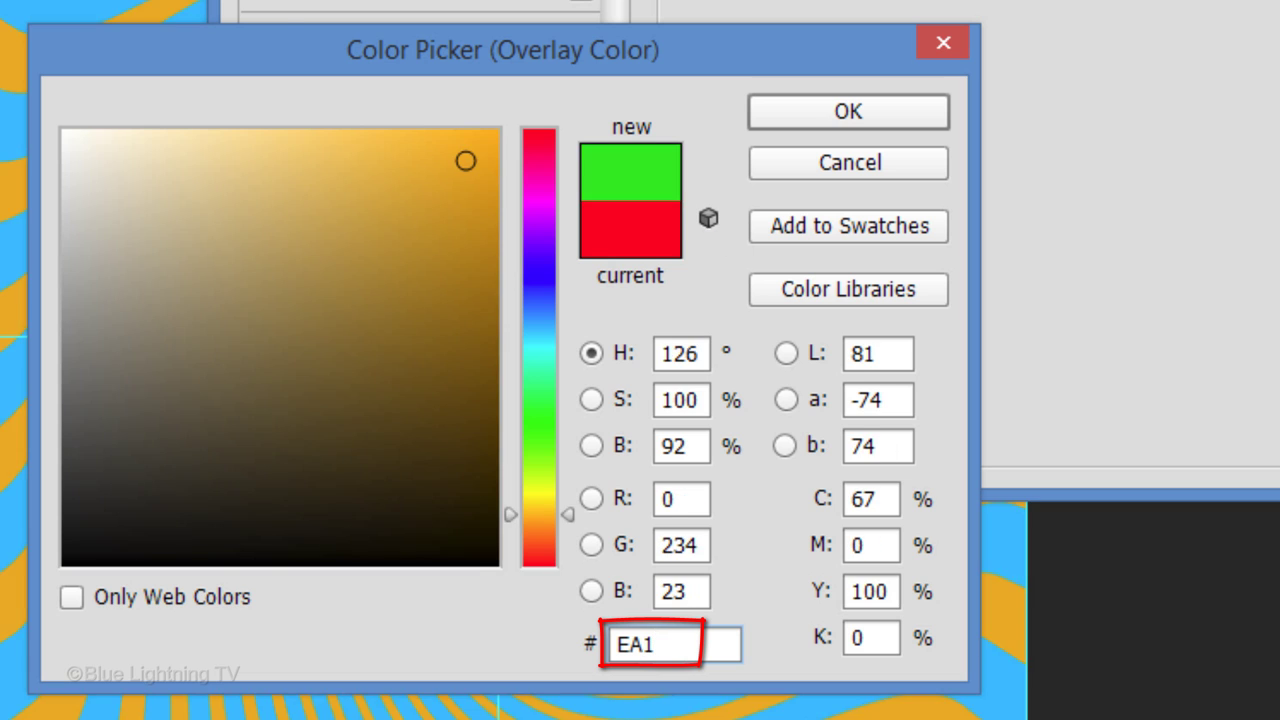
type("754")
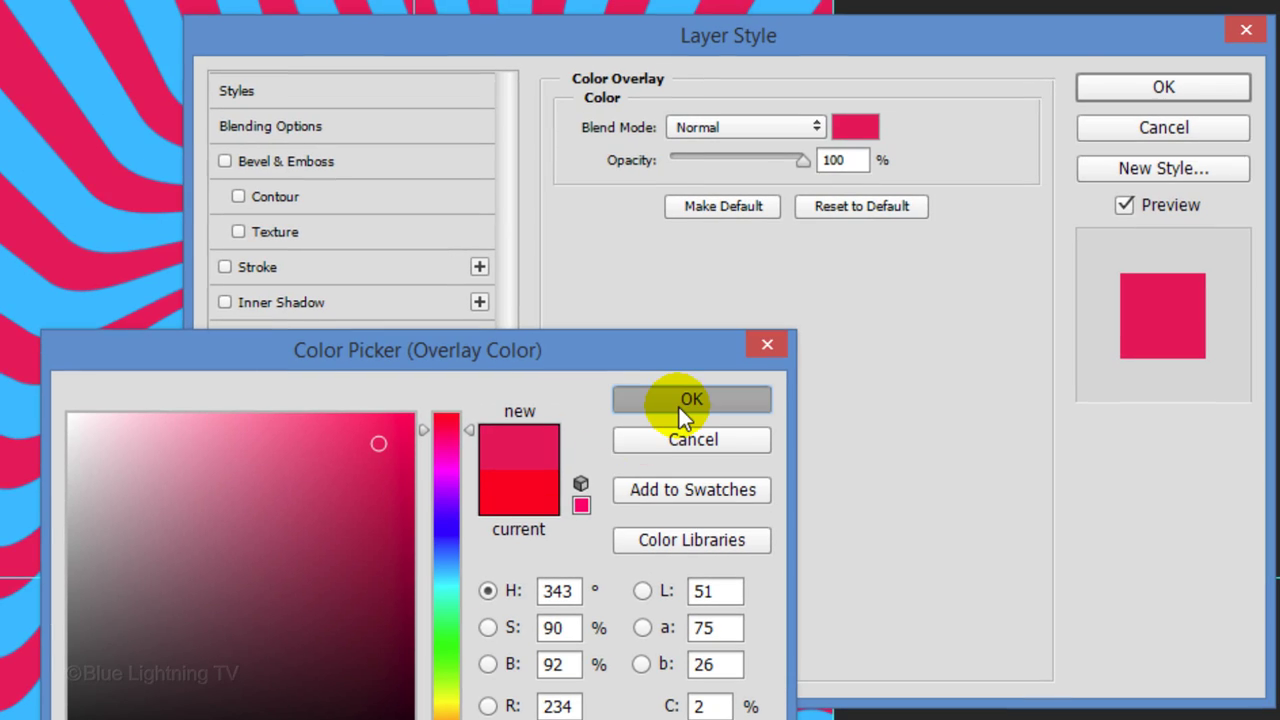
left_click(695, 377)
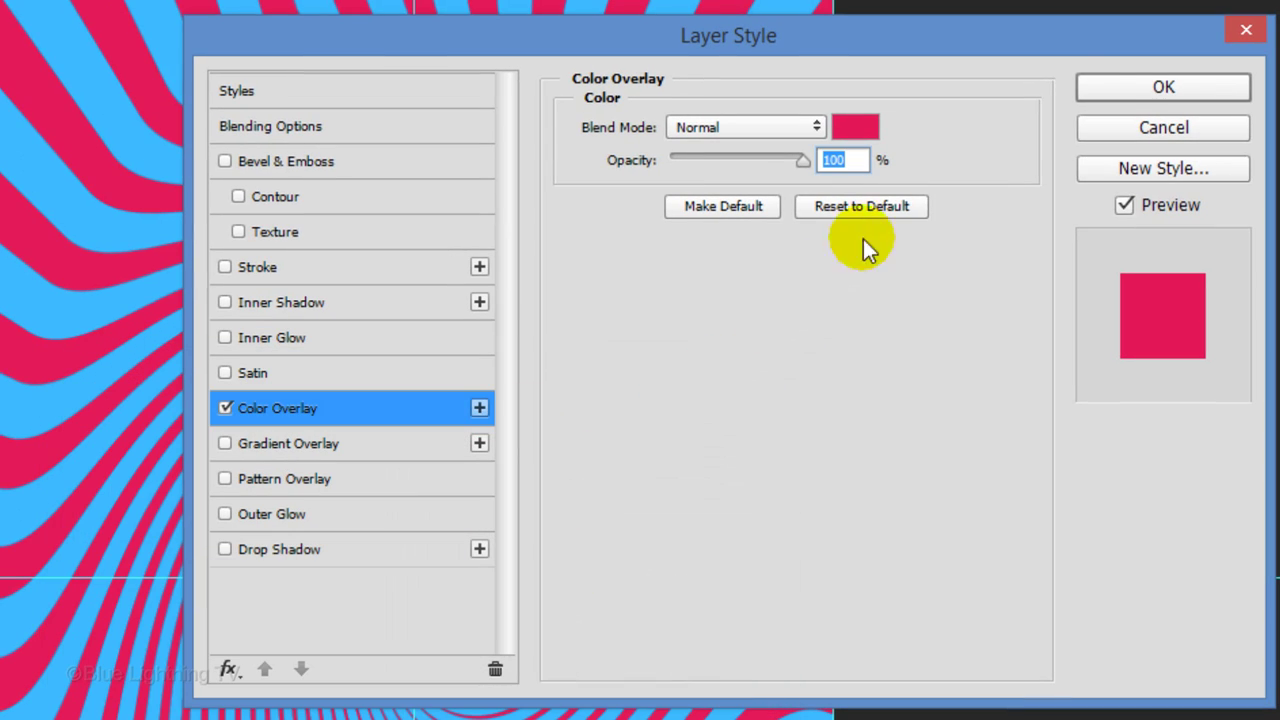
left_click(1128, 91)
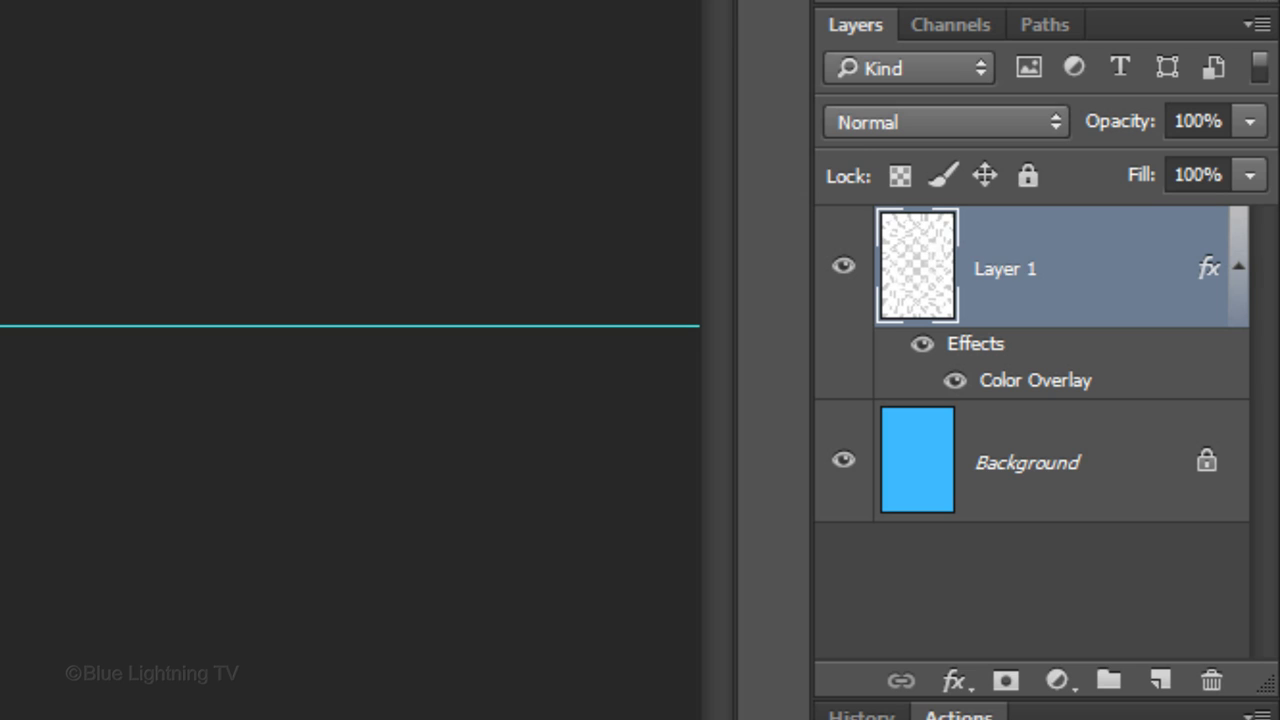
Rename Layer 1 to 'Inner twirl'
double_click(1015, 269)
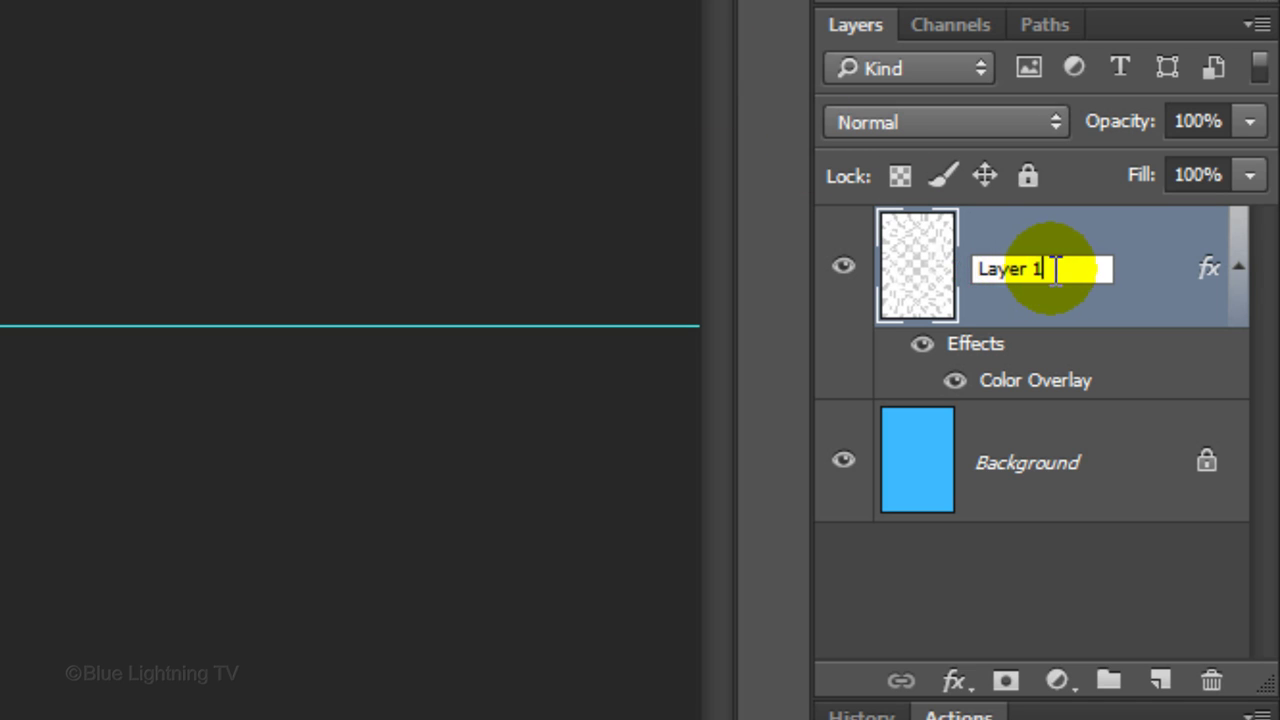
type("Inner twirl")
key("Return")
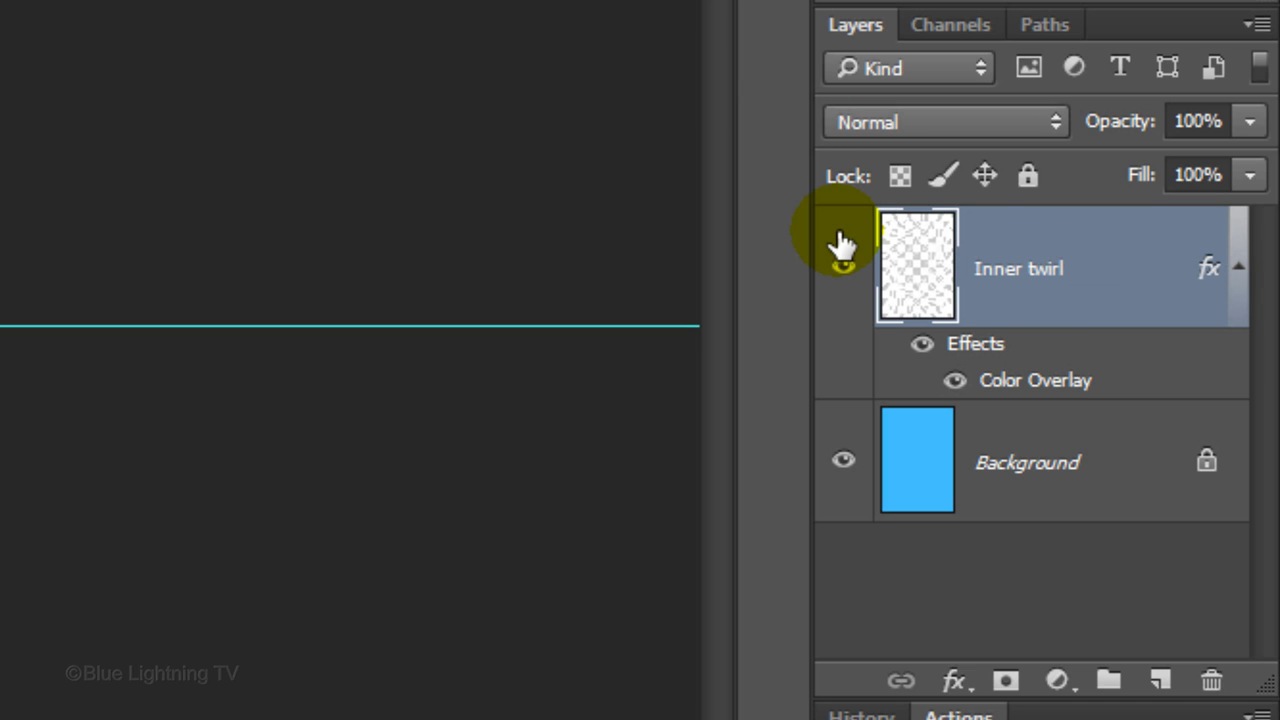
Add a new empty layer above it named 'Frame'
left_click(1160, 685)
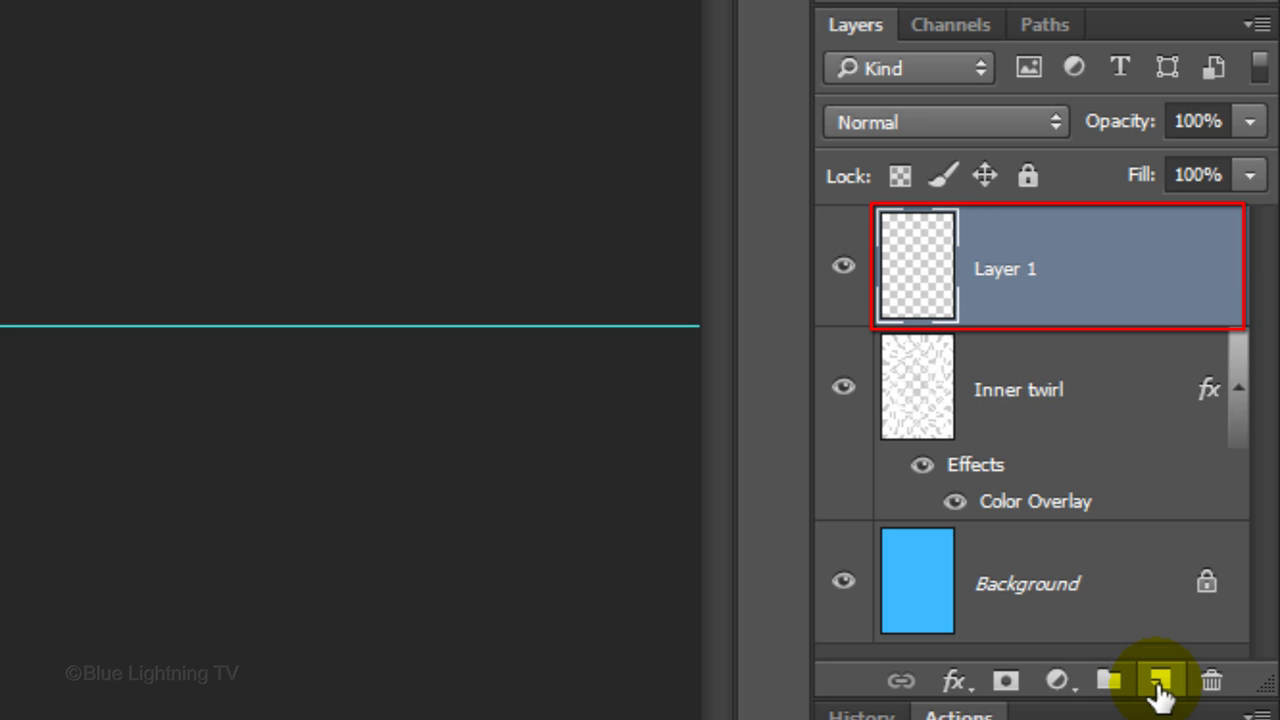
double_click(1015, 268)
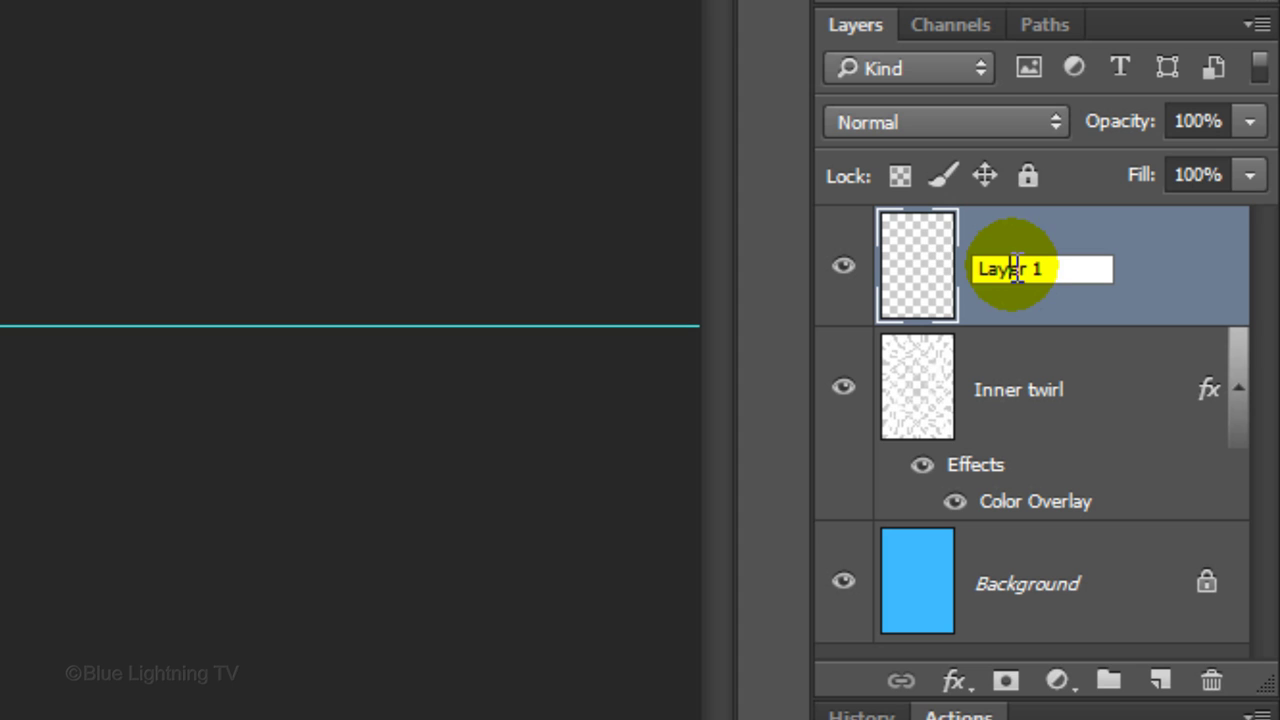
type("Frame")
key("Return")
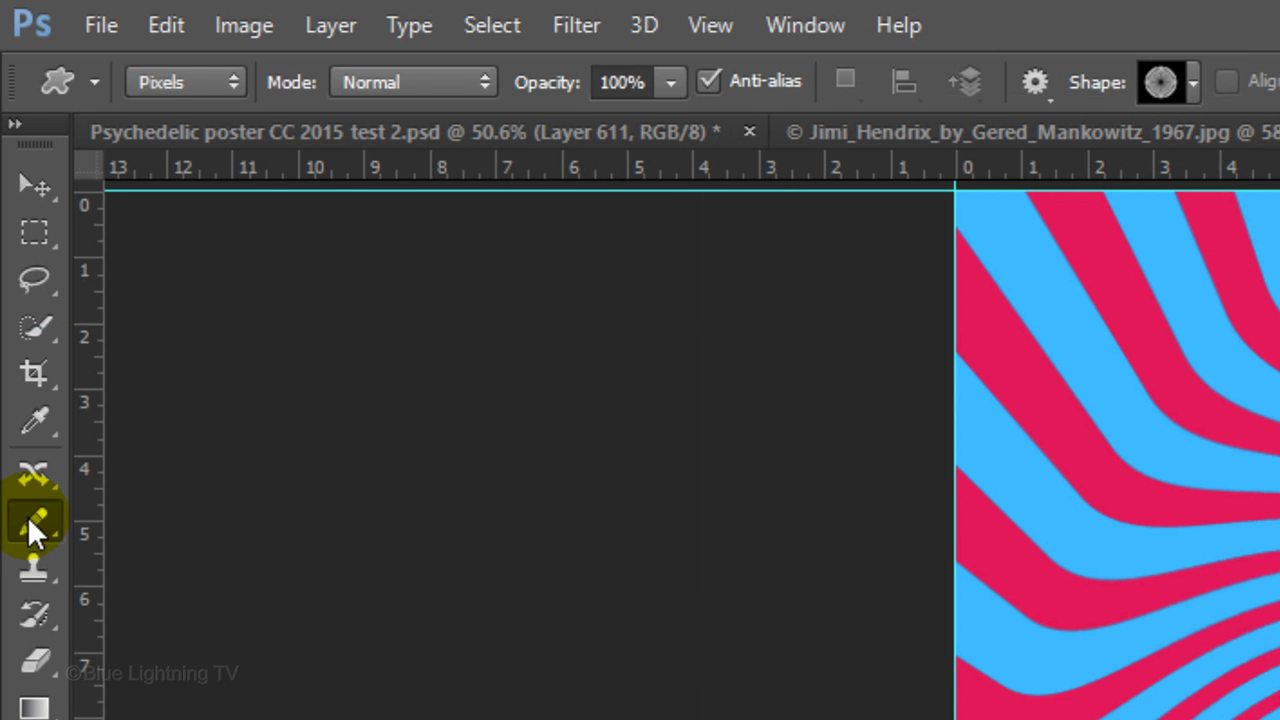
Switch to the hard Pencil tool at 100 px size
left_click_drag(29, 522, 191, 545)
left_click(190, 548)
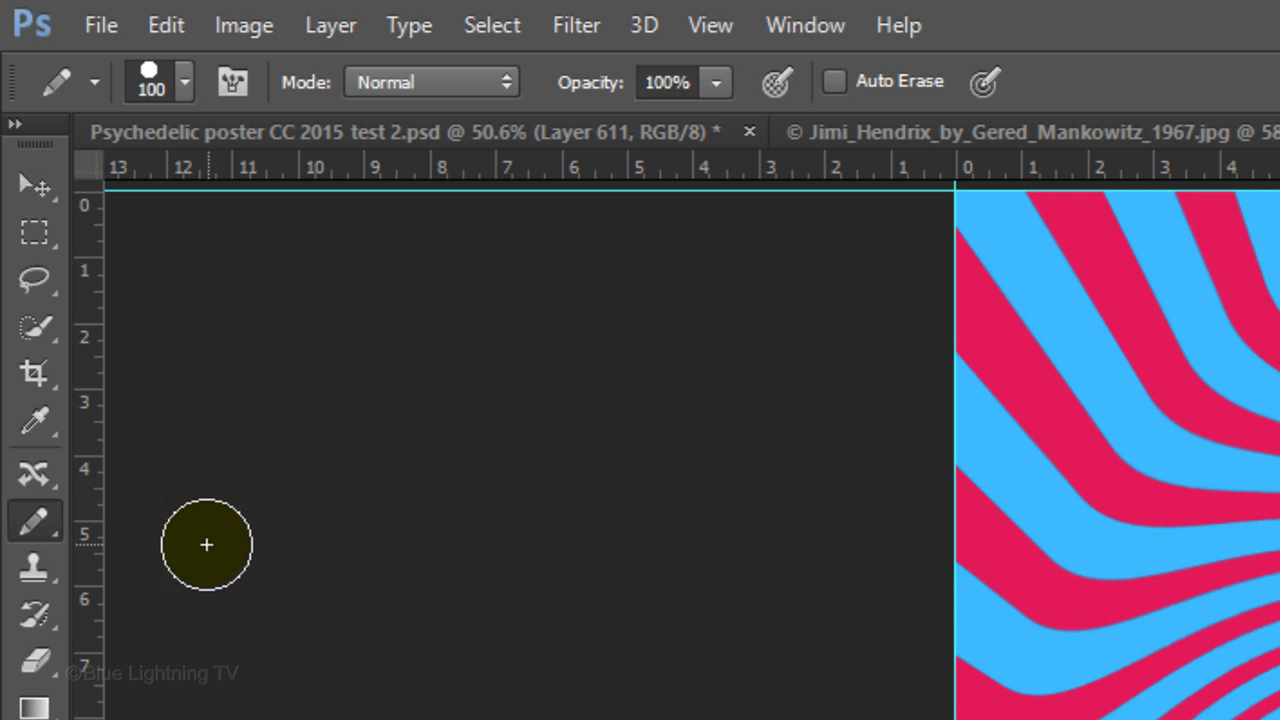
left_click(185, 85)
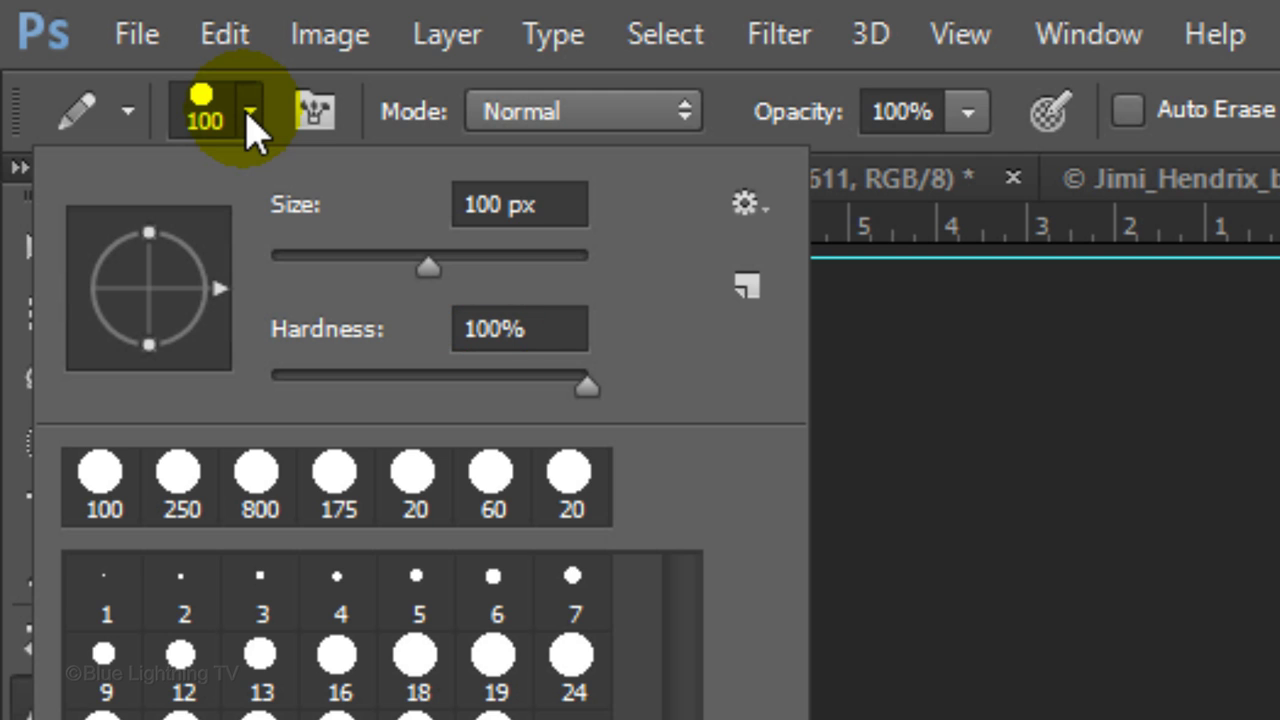
key("Return")
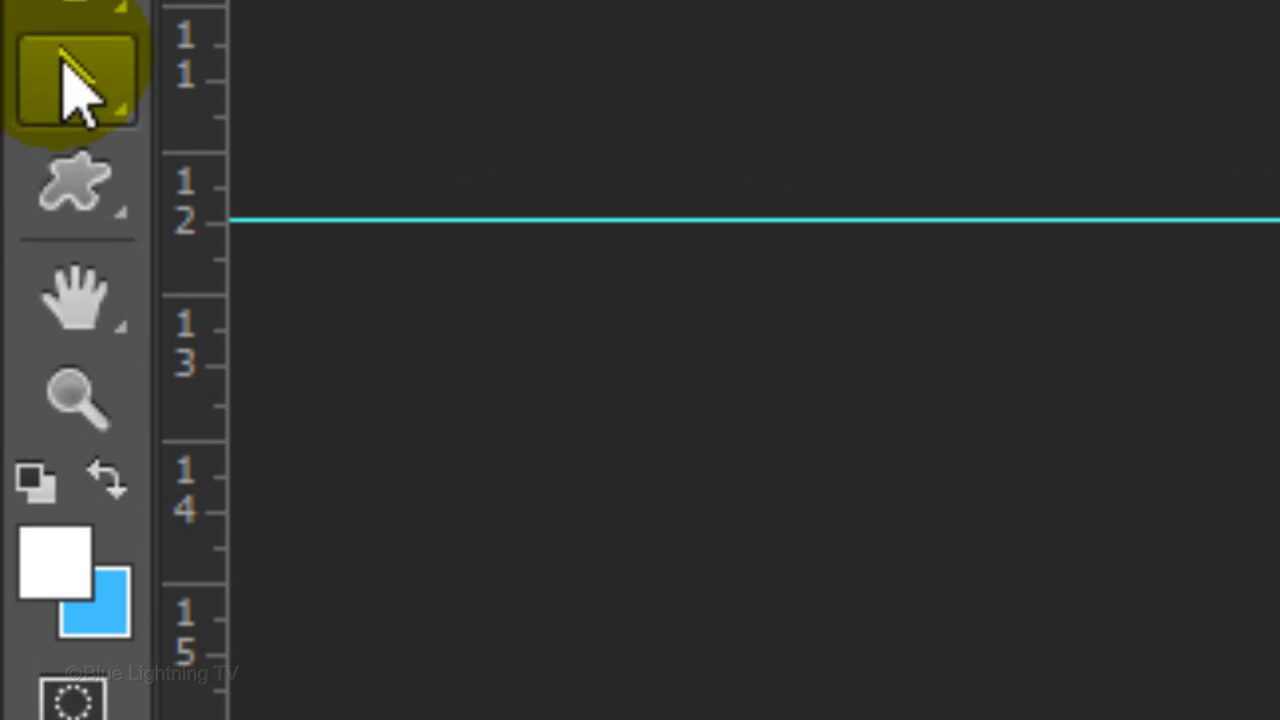
Draw a 300 px-radius, unconstrained rounded-rectangle path from the canvas's top-left to bottom-right corner
left_click(78, 185)
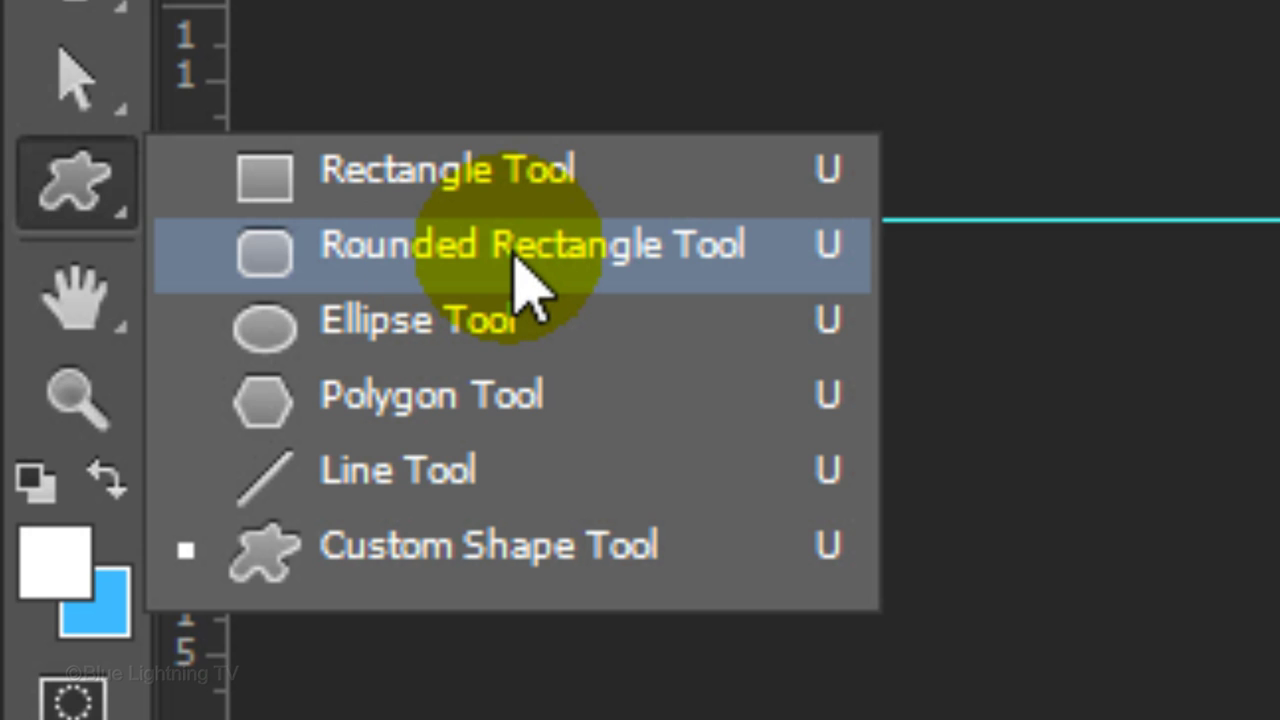
left_click(515, 257)
left_click(455, 162)
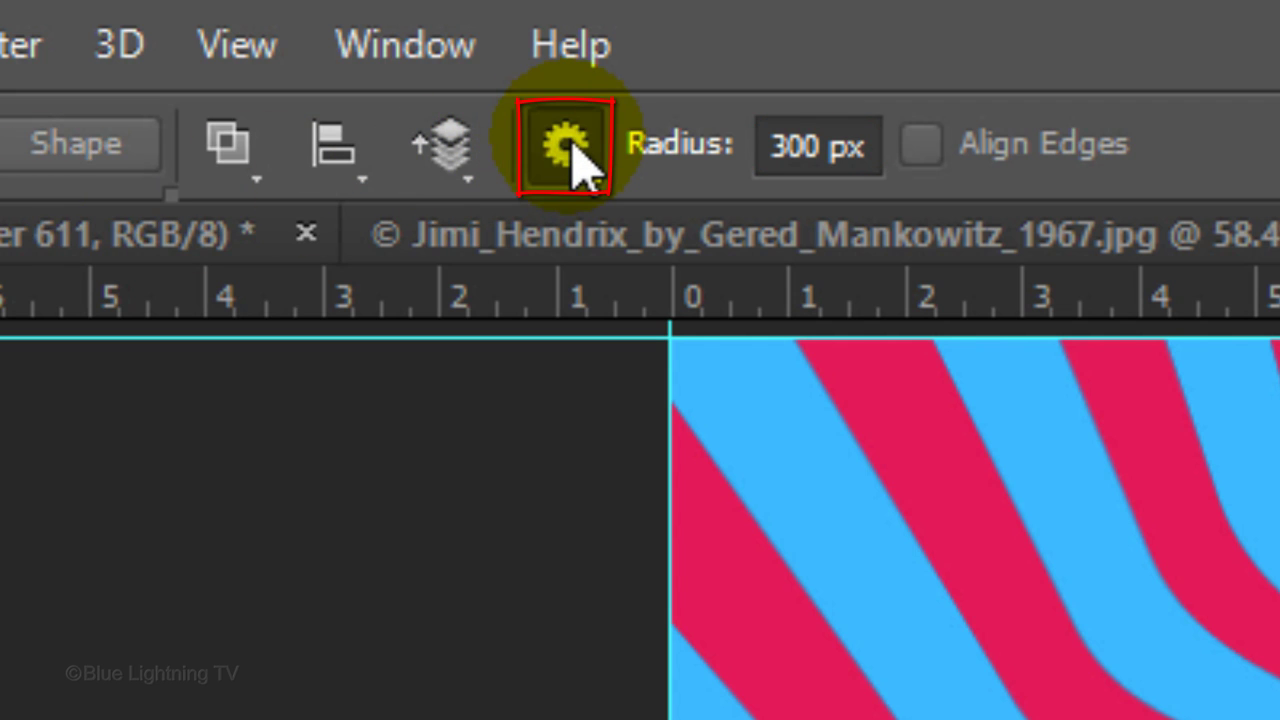
left_click(573, 150)
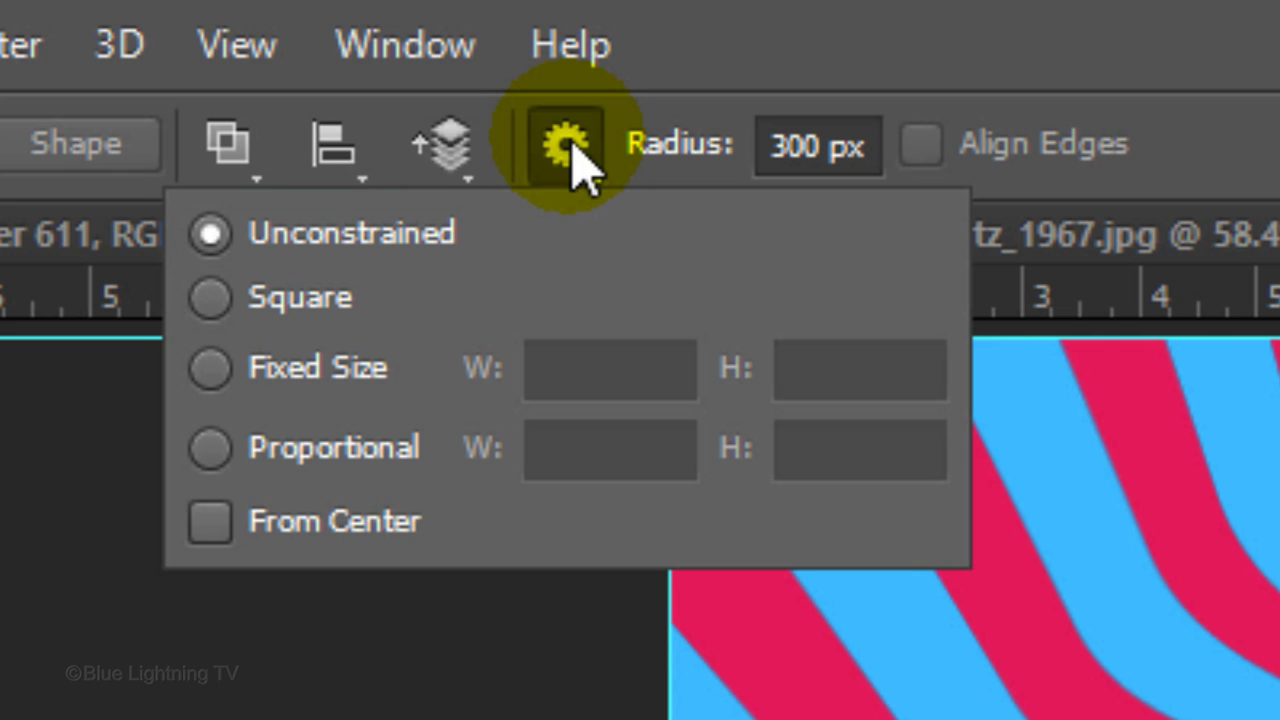
key("Return")
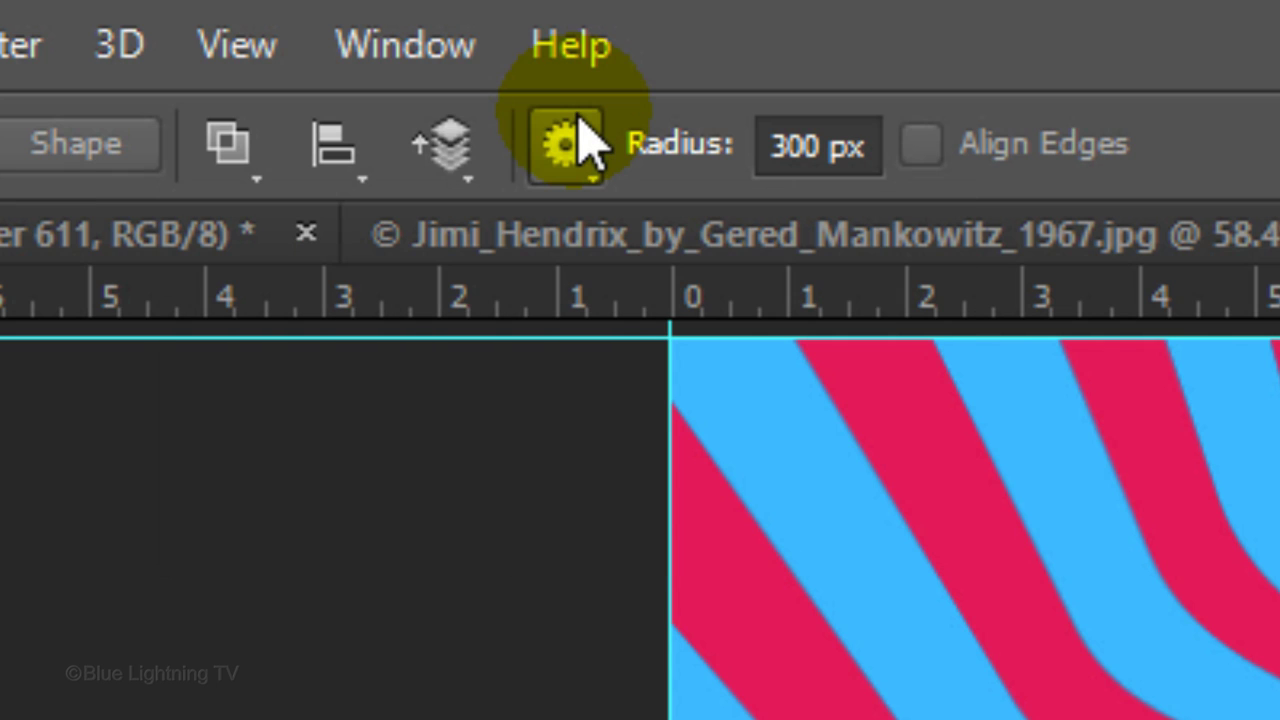
left_click(686, 330)
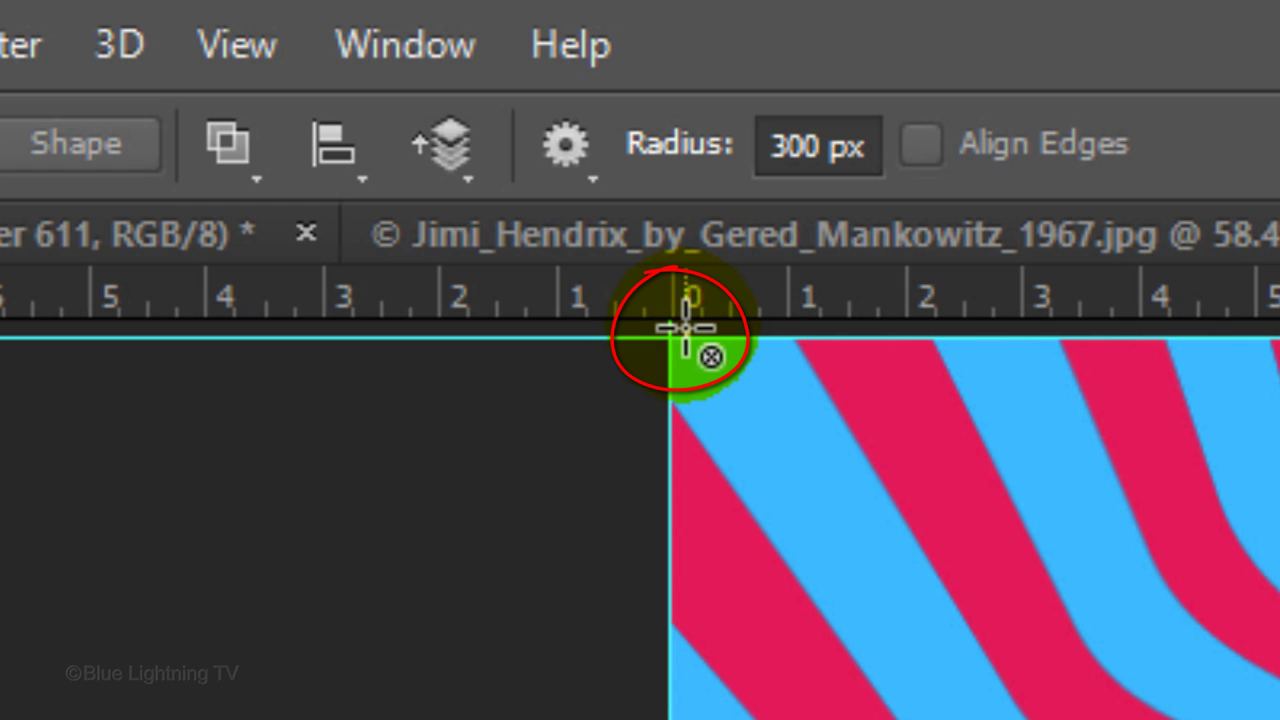
left_click_drag(686, 330, 1279, 719)
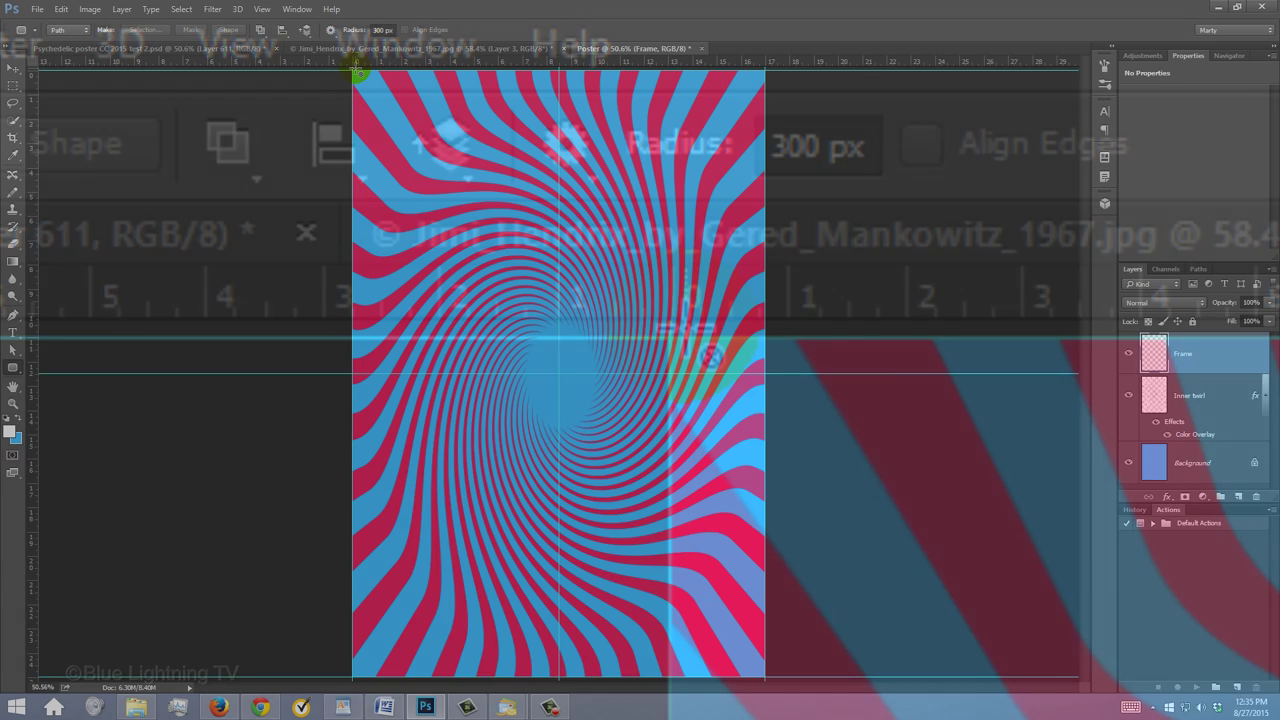
left_click_drag(695, 642, 766, 678)
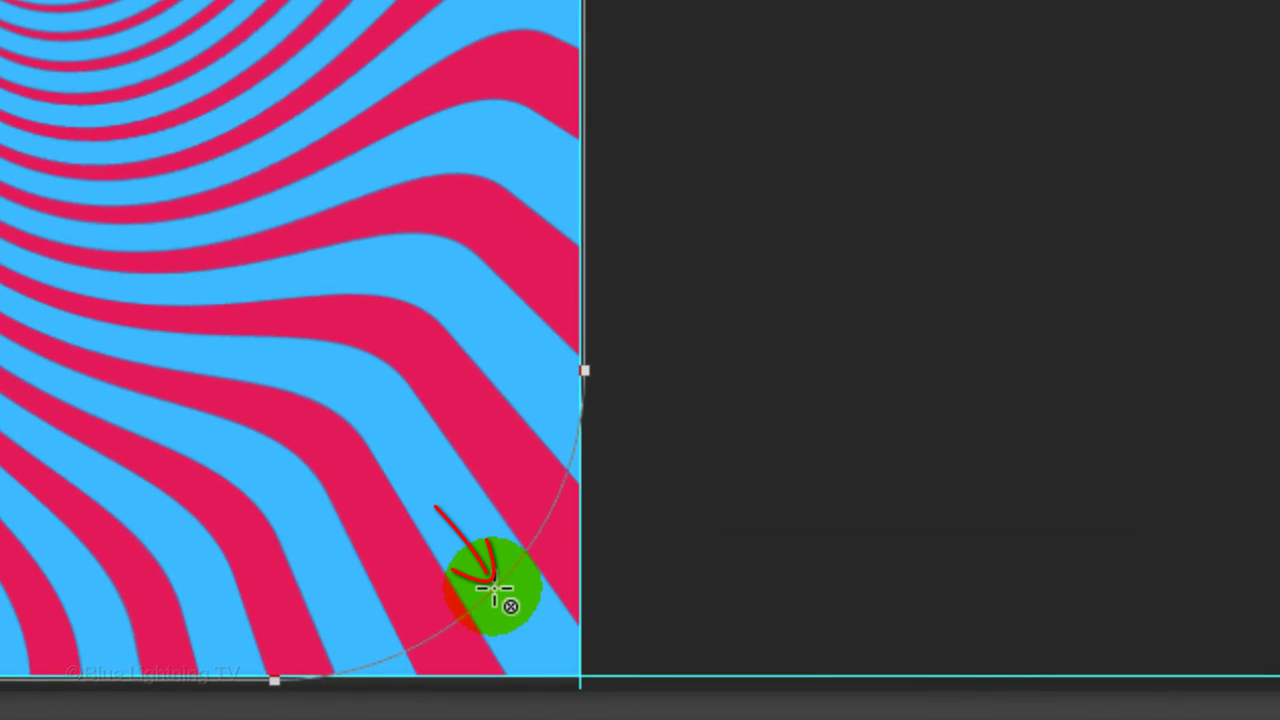
Stroke the rounded-rectangle path with the Pencil, Simulate Pressure off, on the Frame layer
right_click(502, 595)
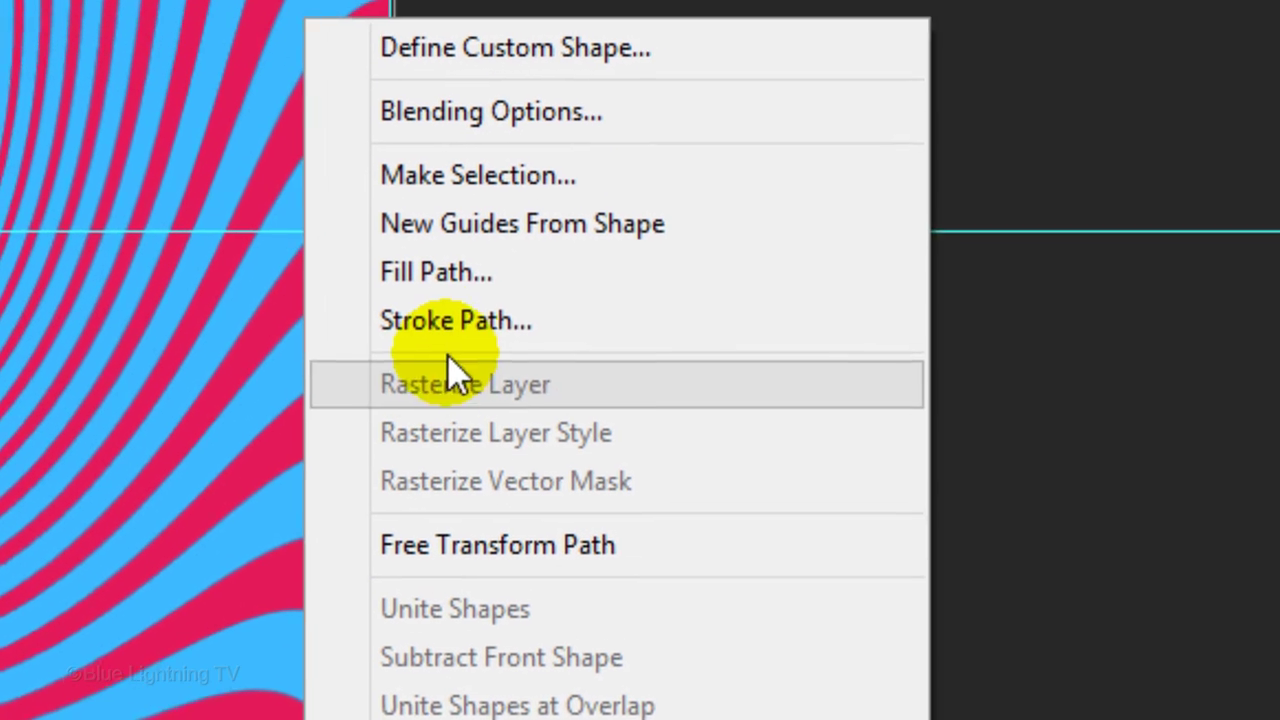
left_click(458, 333)
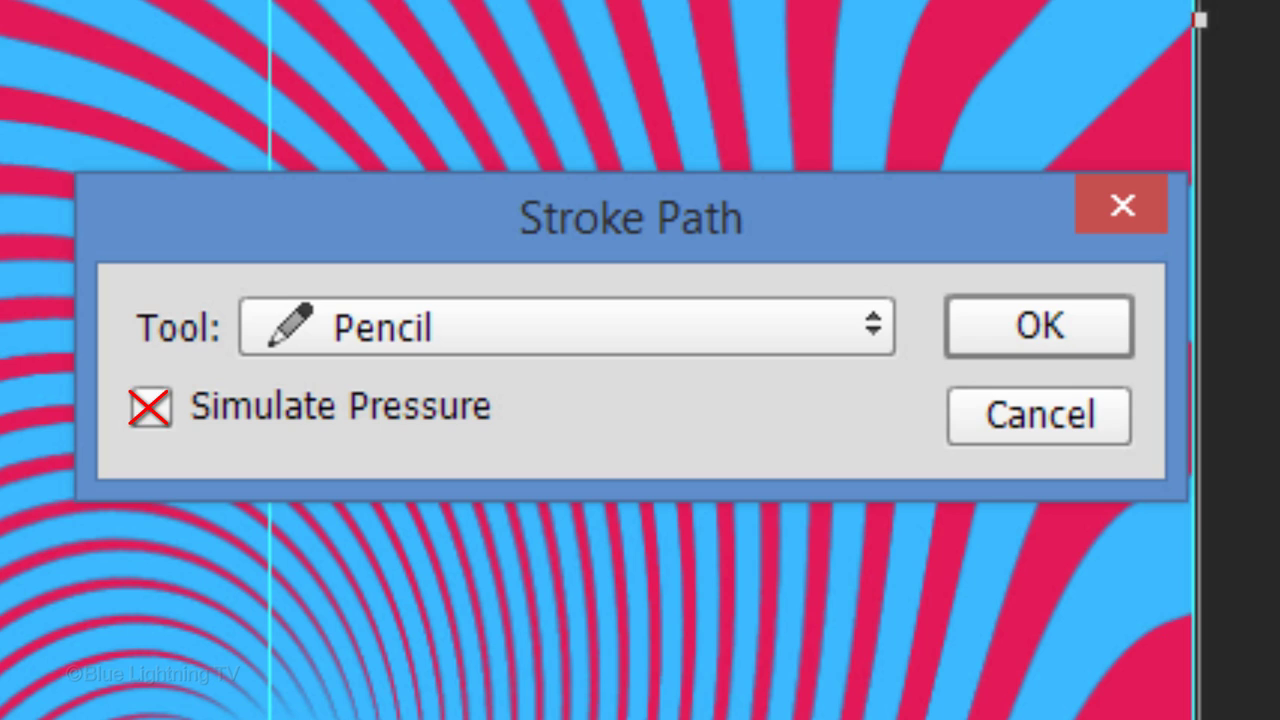
left_click(1051, 322)
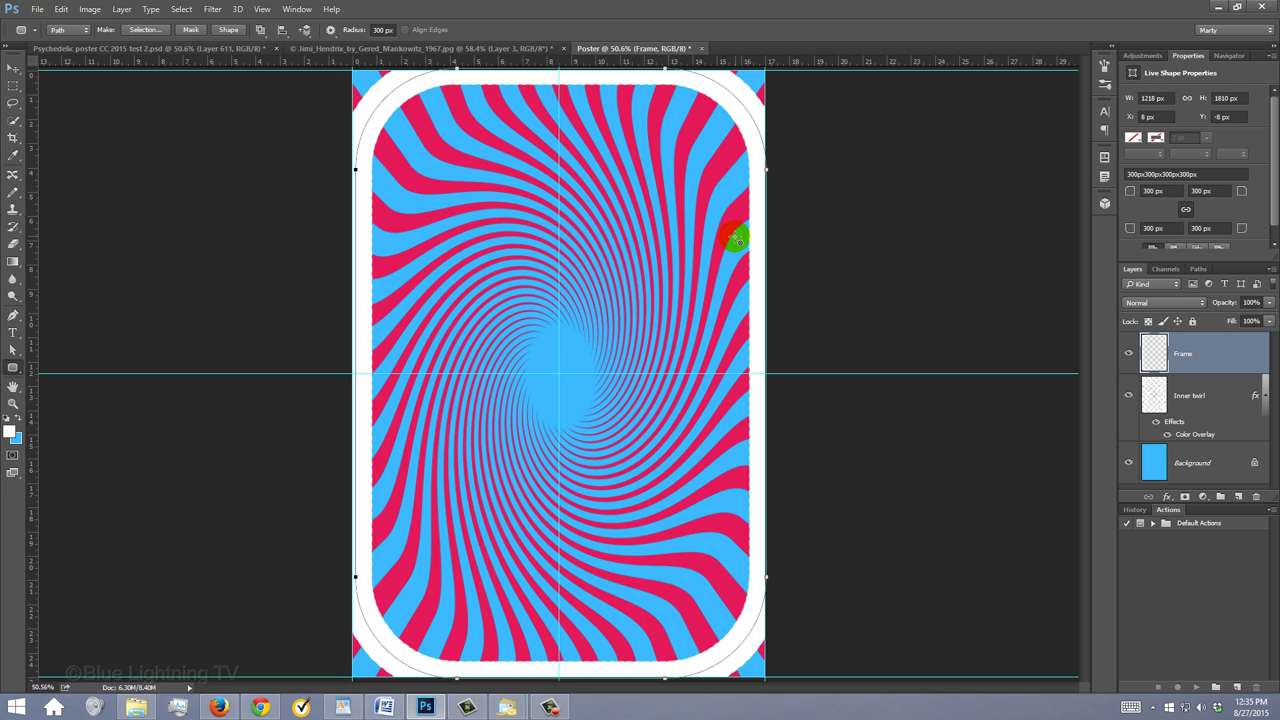
Hide the path and pencil the top-left, bottom-left and bottom-right blue corners white
key("Return")
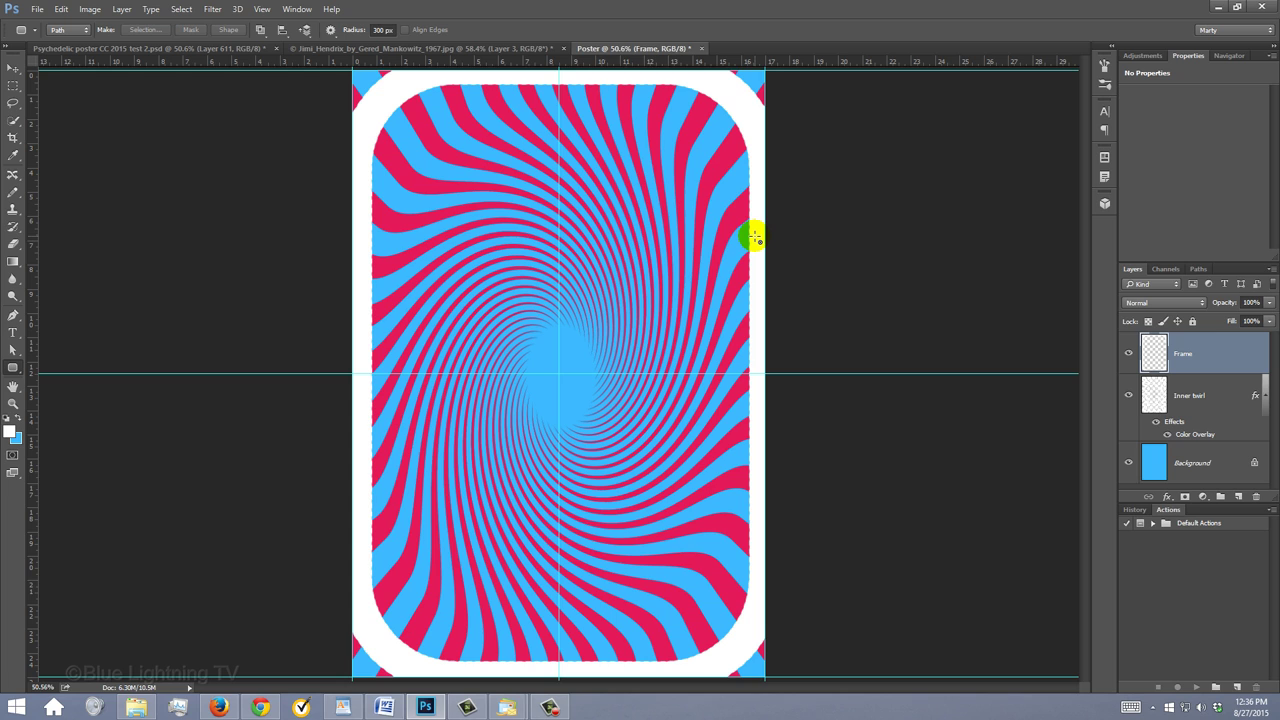
key("b")
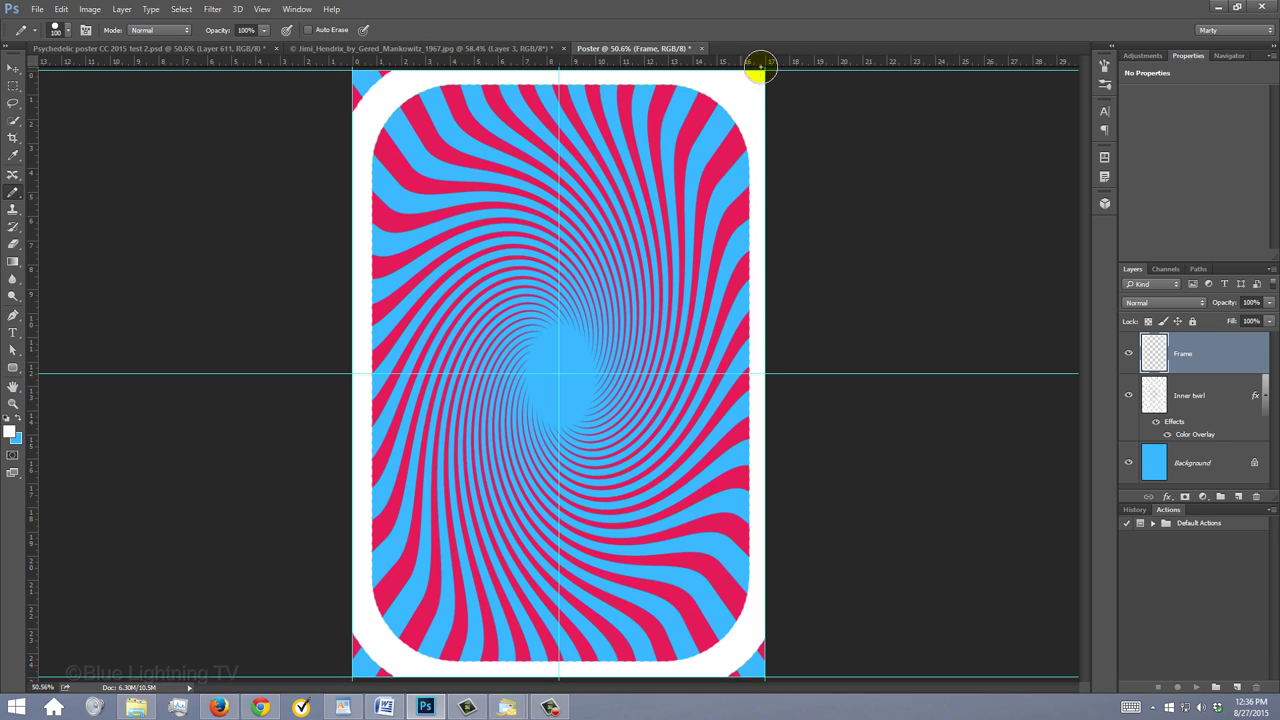
left_click_drag(362, 100, 368, 62)
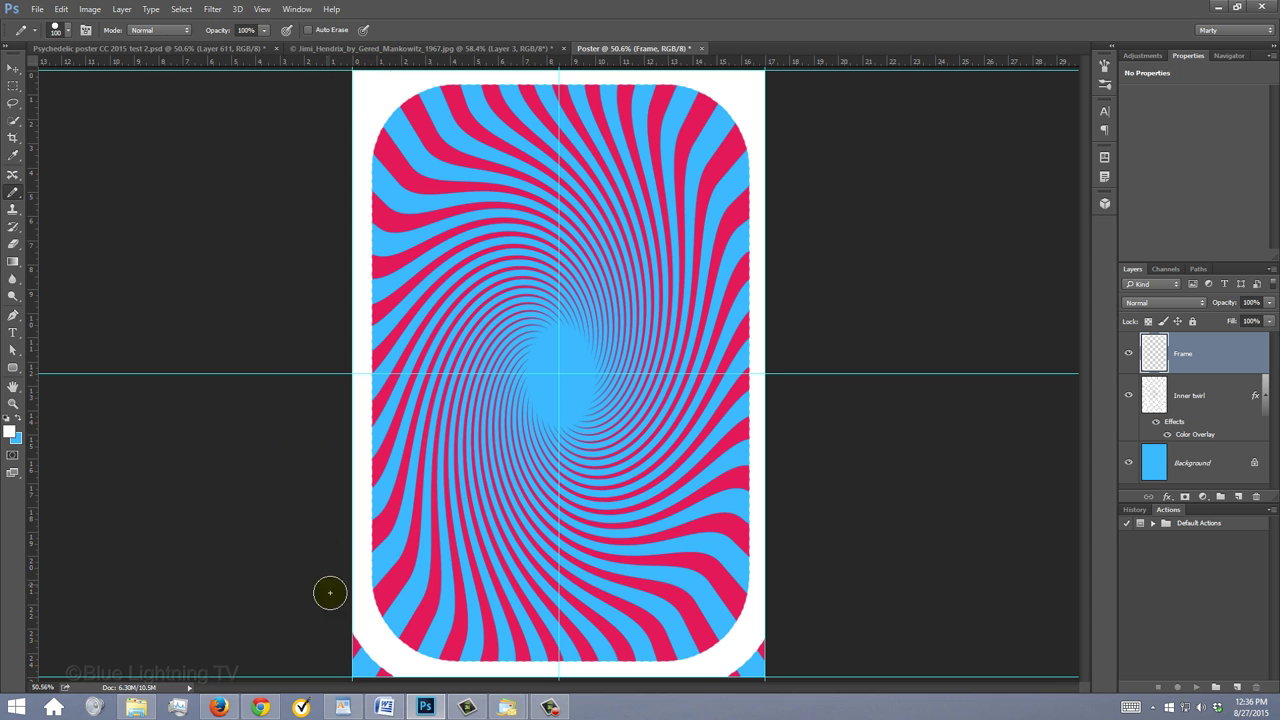
left_click_drag(358, 640, 371, 666)
mouse_move(743, 651)
left_mouse_down()
mouse_move(775, 632)
mouse_move(760, 670)
left_mouse_up()
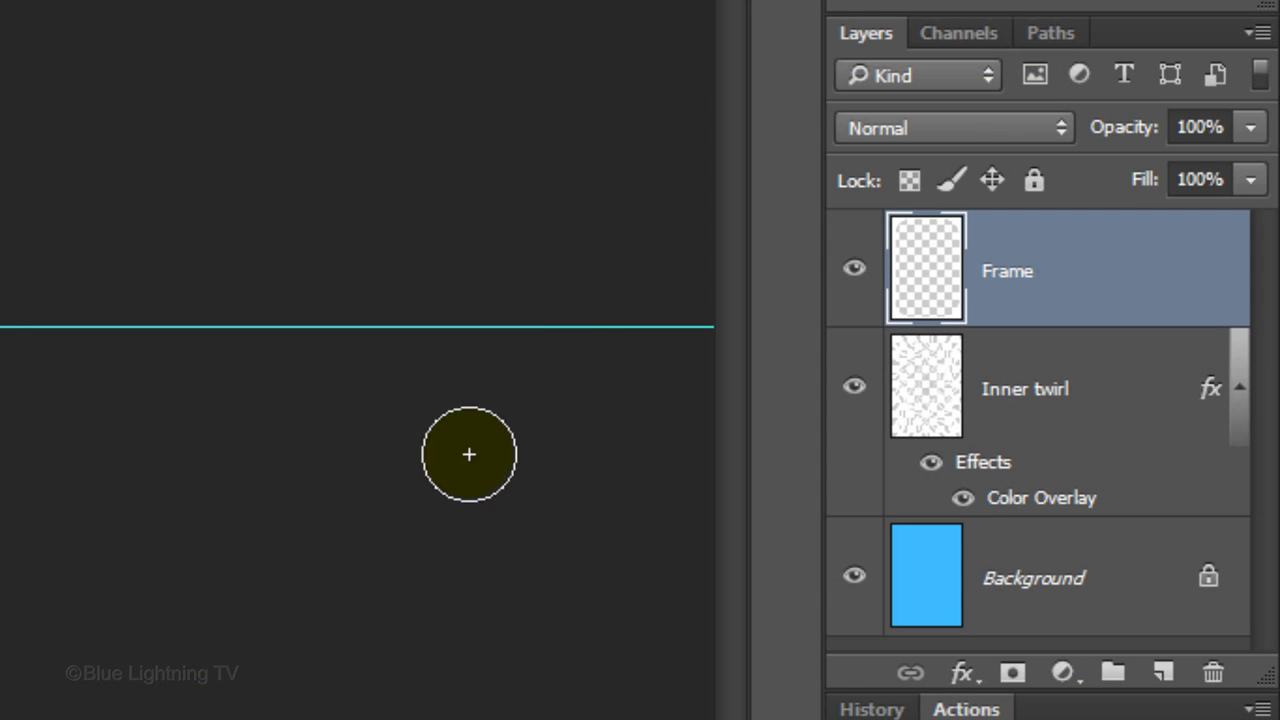
Apply an orange FFB400 Color Overlay to the Frame layer
left_click(1154, 353, "ctrl")
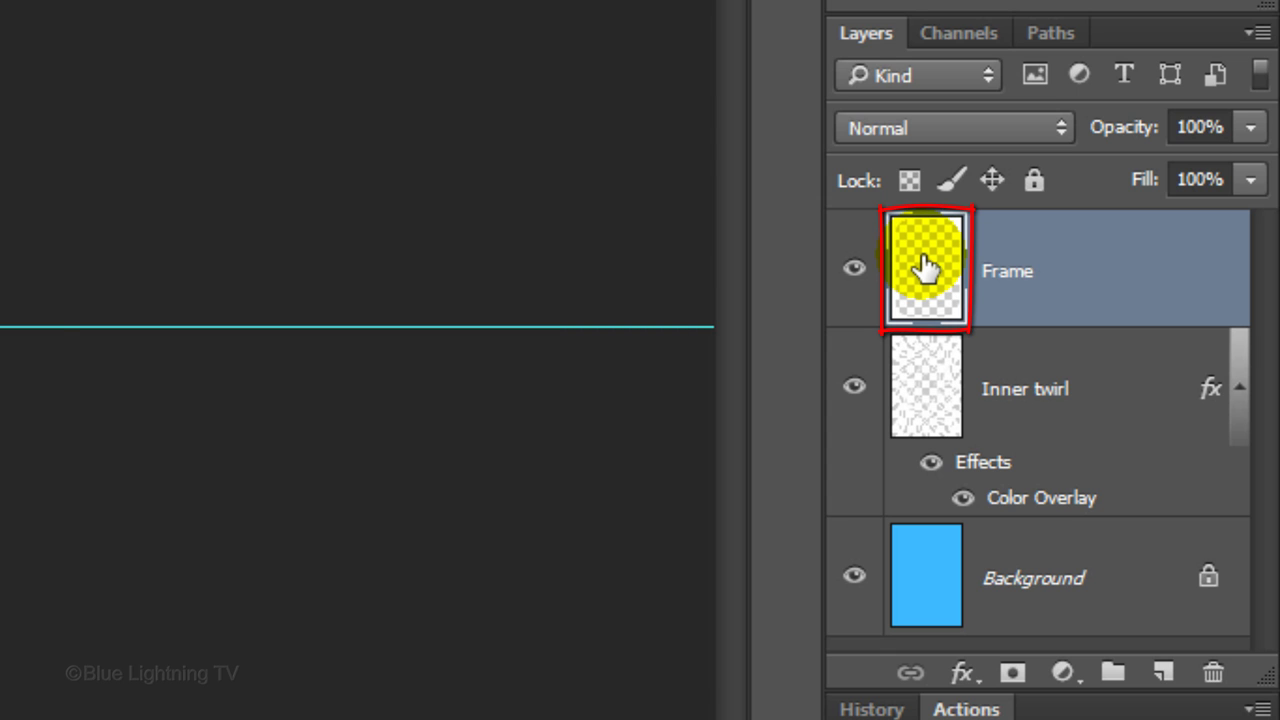
double_click(924, 268)
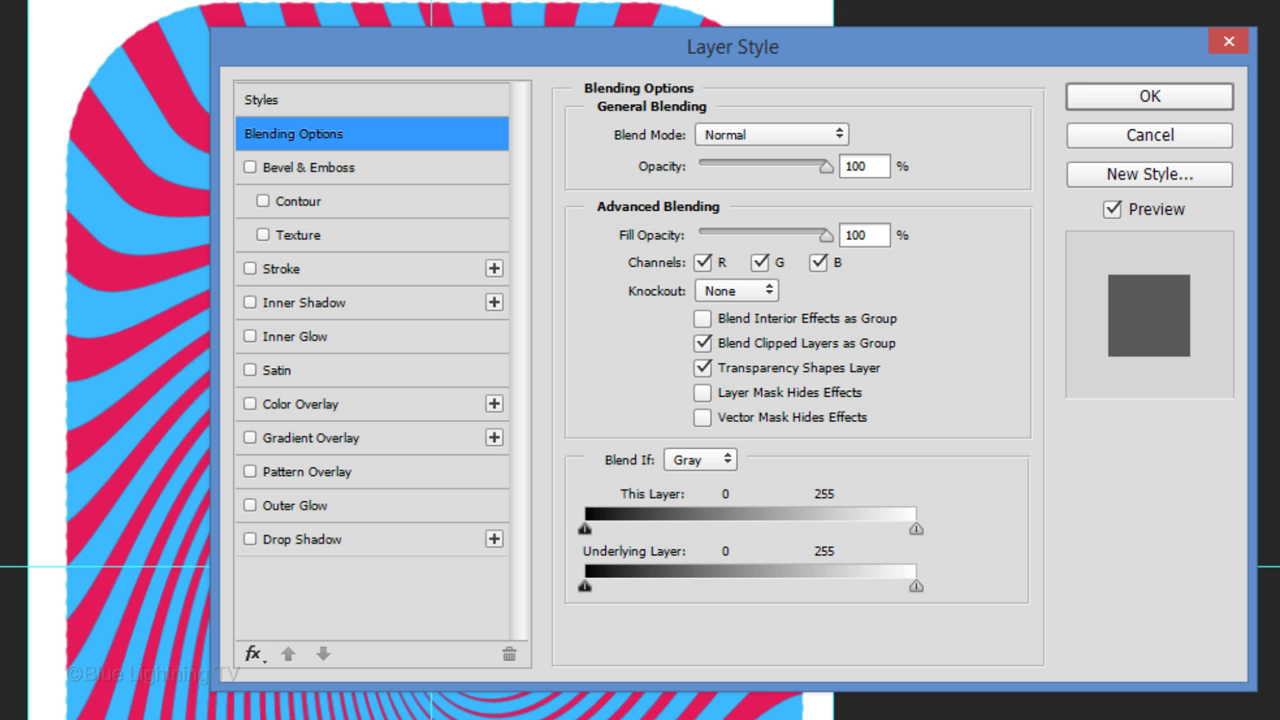
left_click(366, 404)
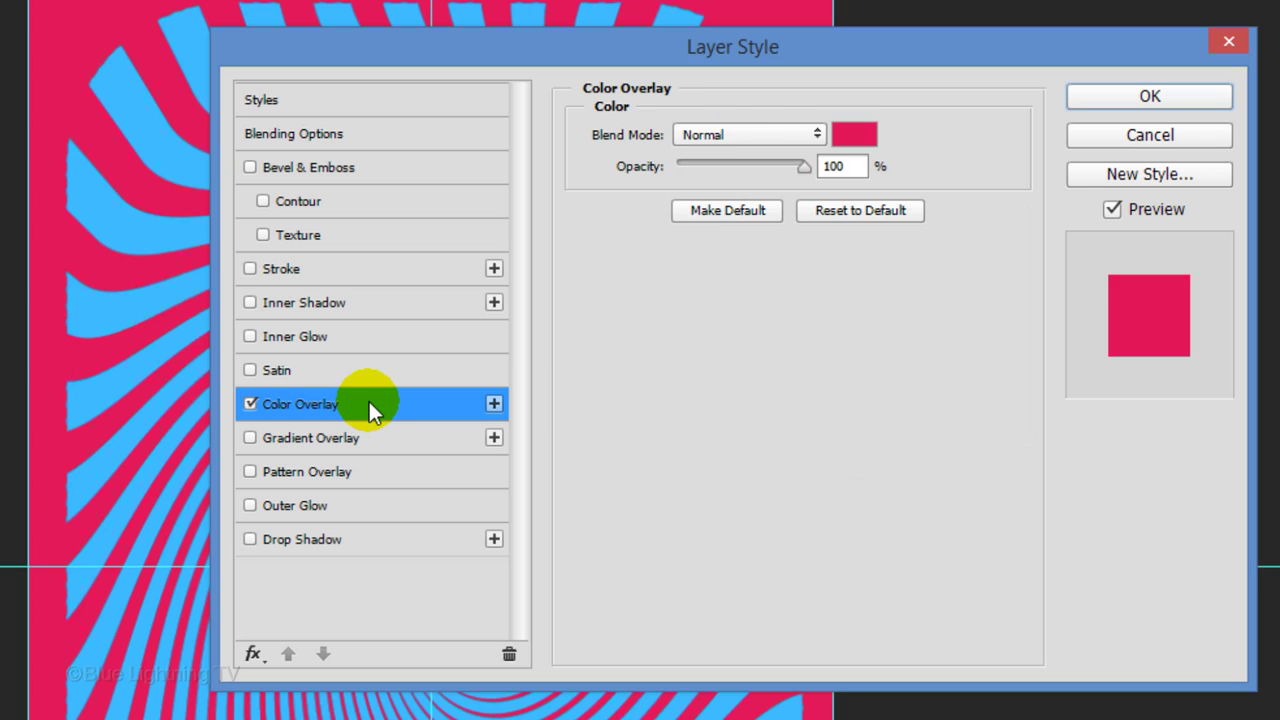
left_click(858, 135)
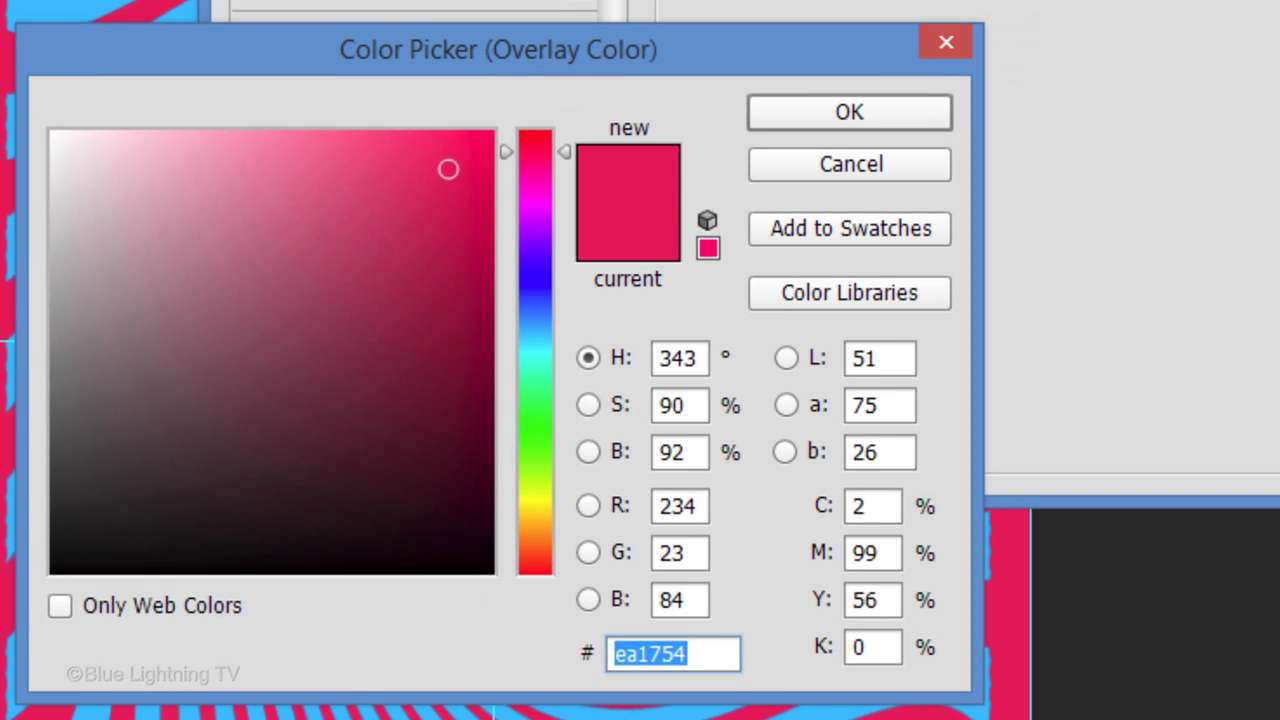
type("FFB400")
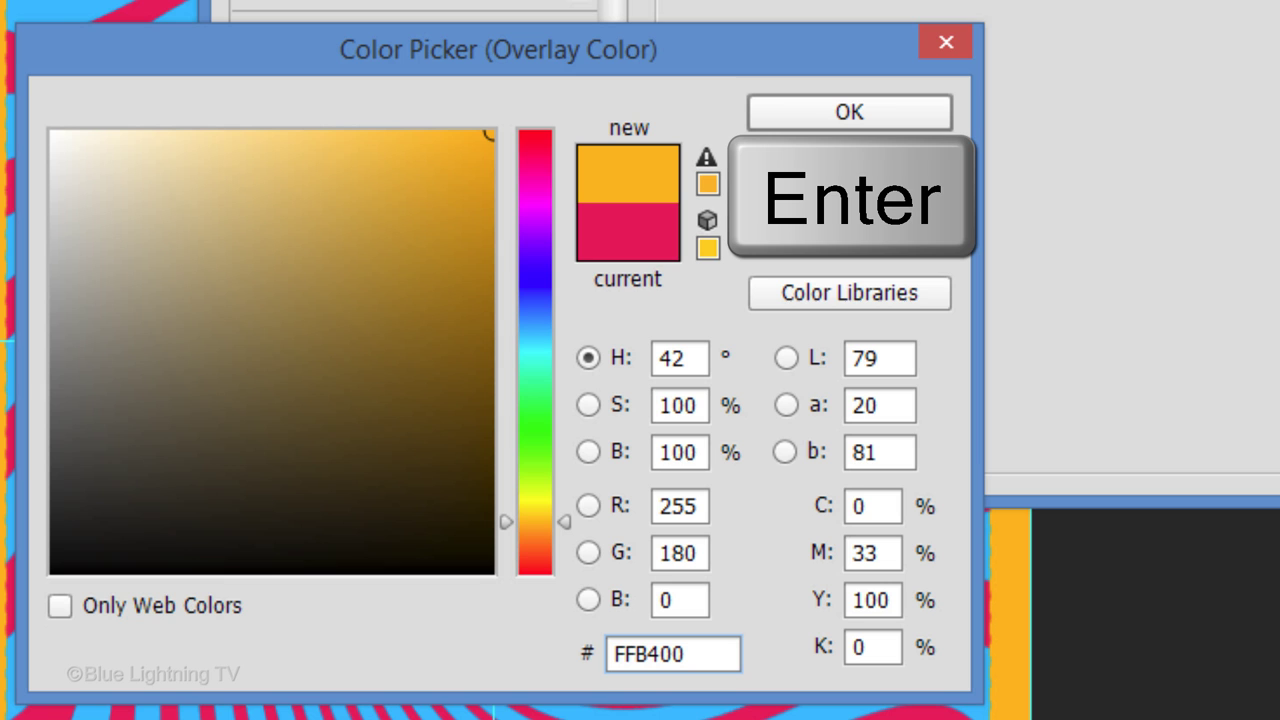
key("Return")
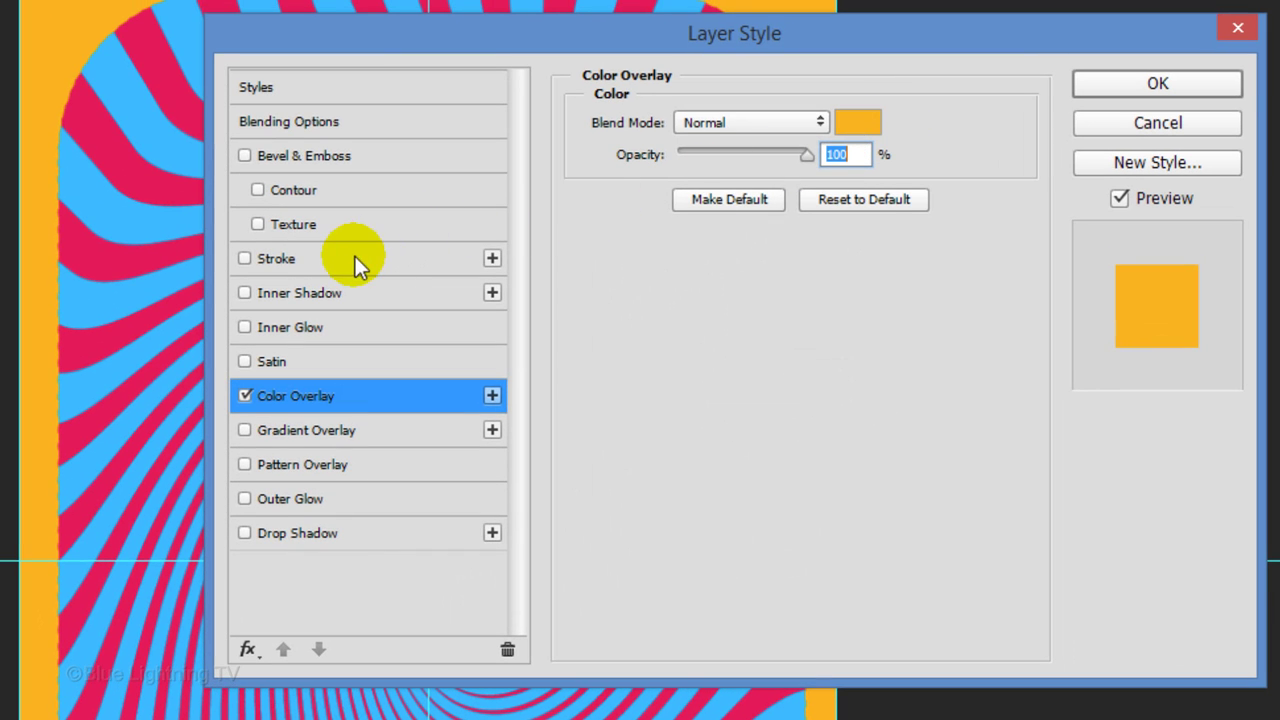
Add a 7 px outside Stroke in blue 00BDFF to the Frame layer
left_click(350, 260)
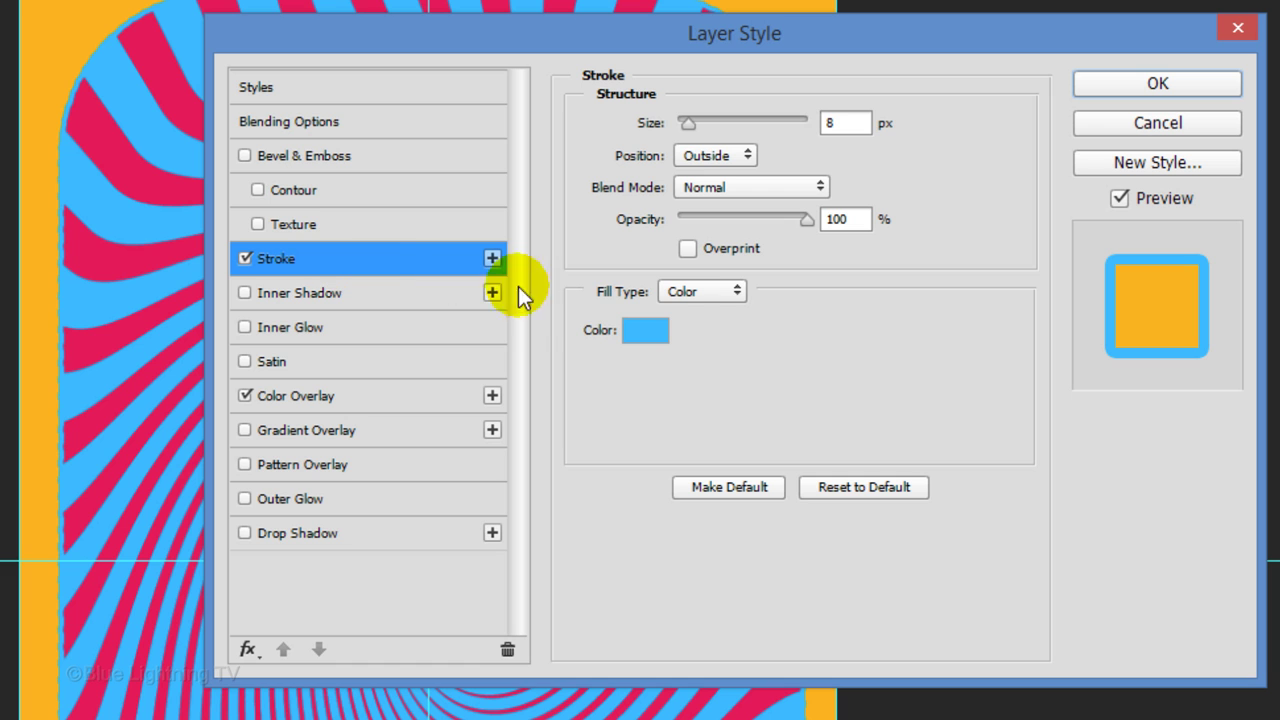
left_click(645, 330)
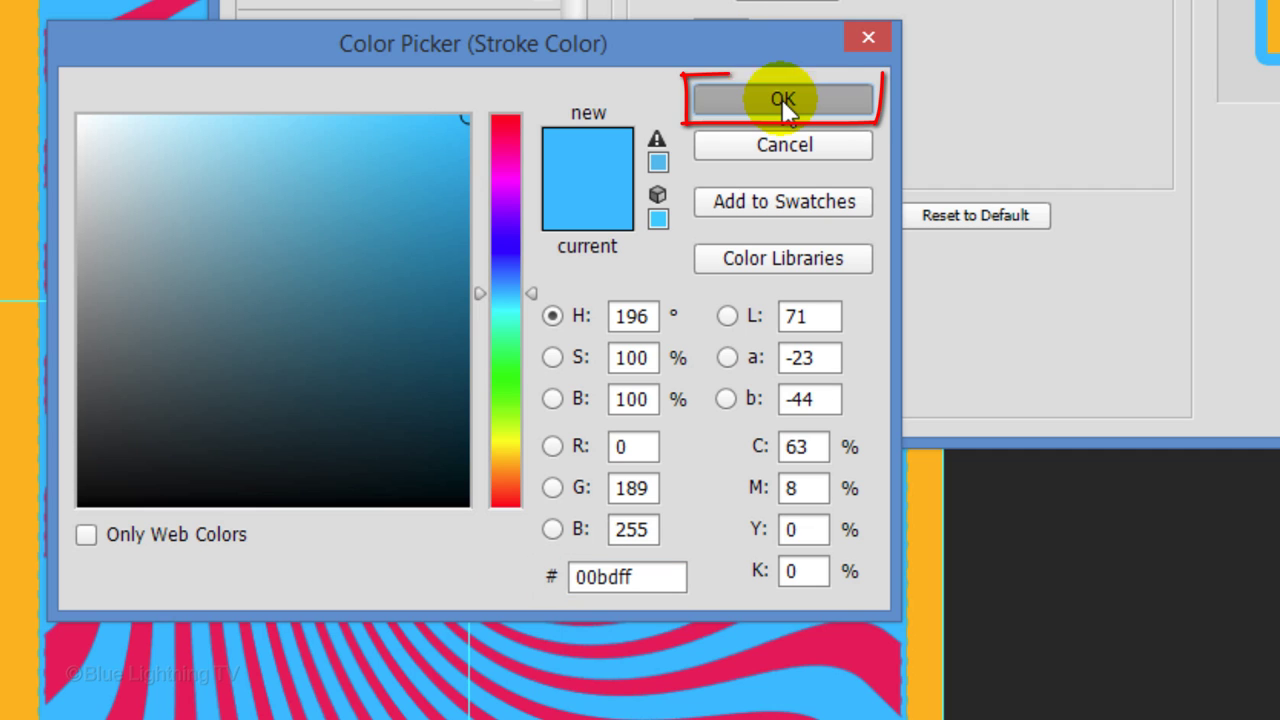
key("Return")
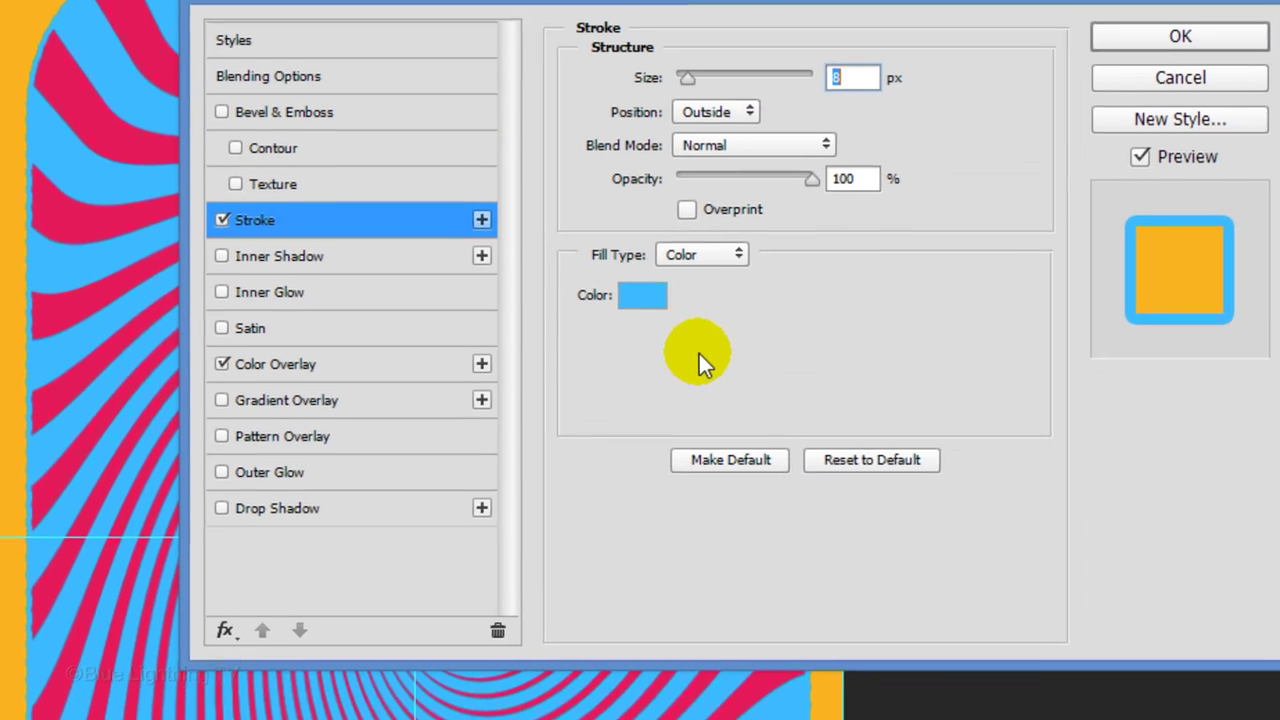
type("7")
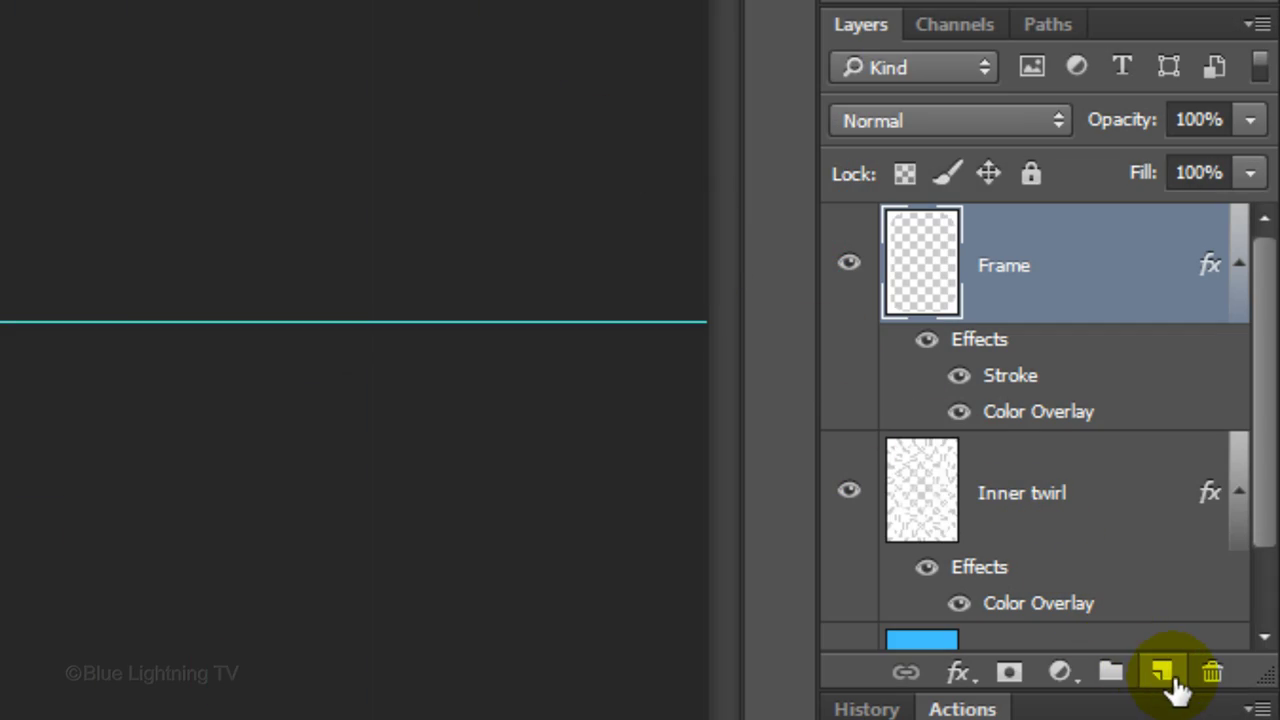
Add a new layer above Frame named 'Outside frame burst'
left_click(1172, 678)
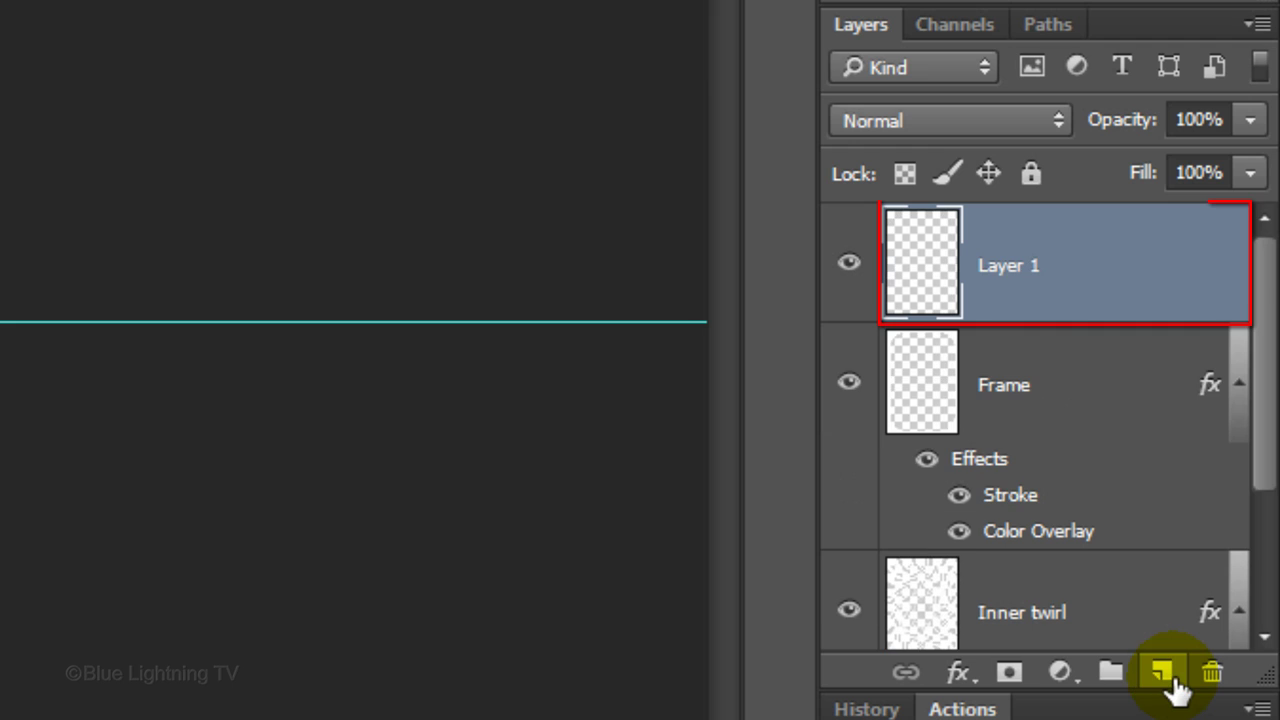
double_click(1012, 265)
type("Outside frame burst")
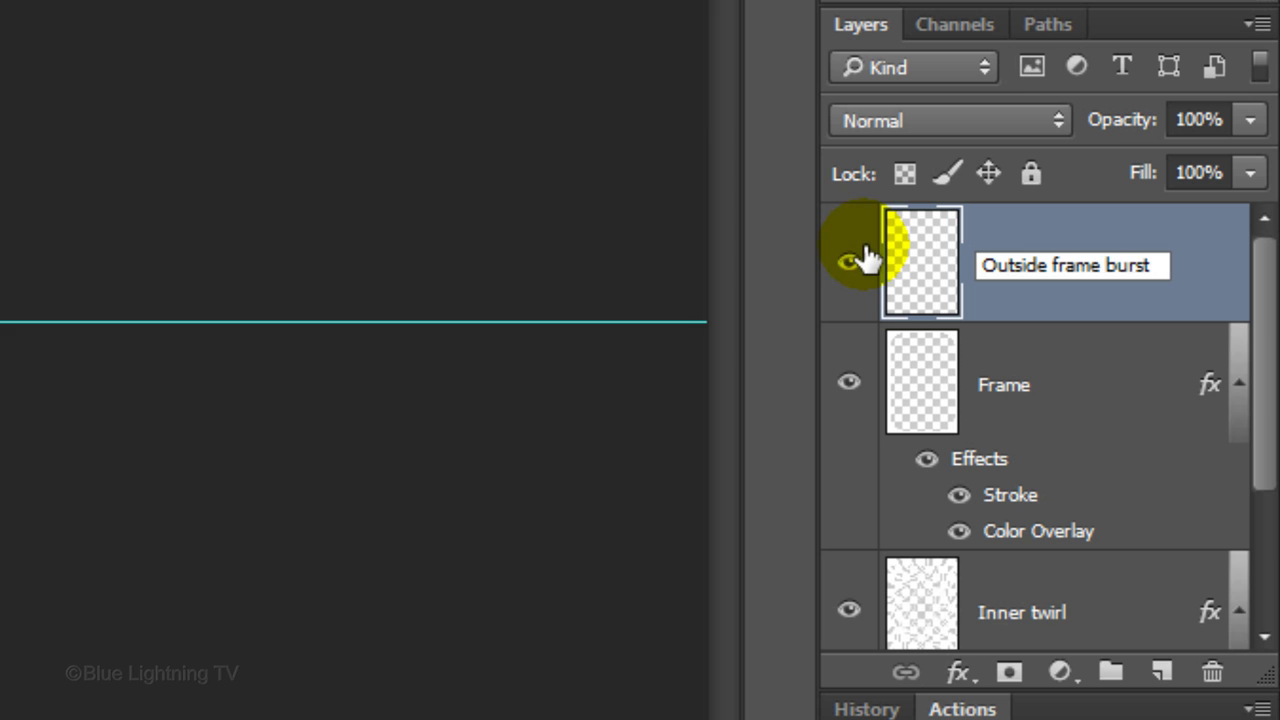
key("Return")
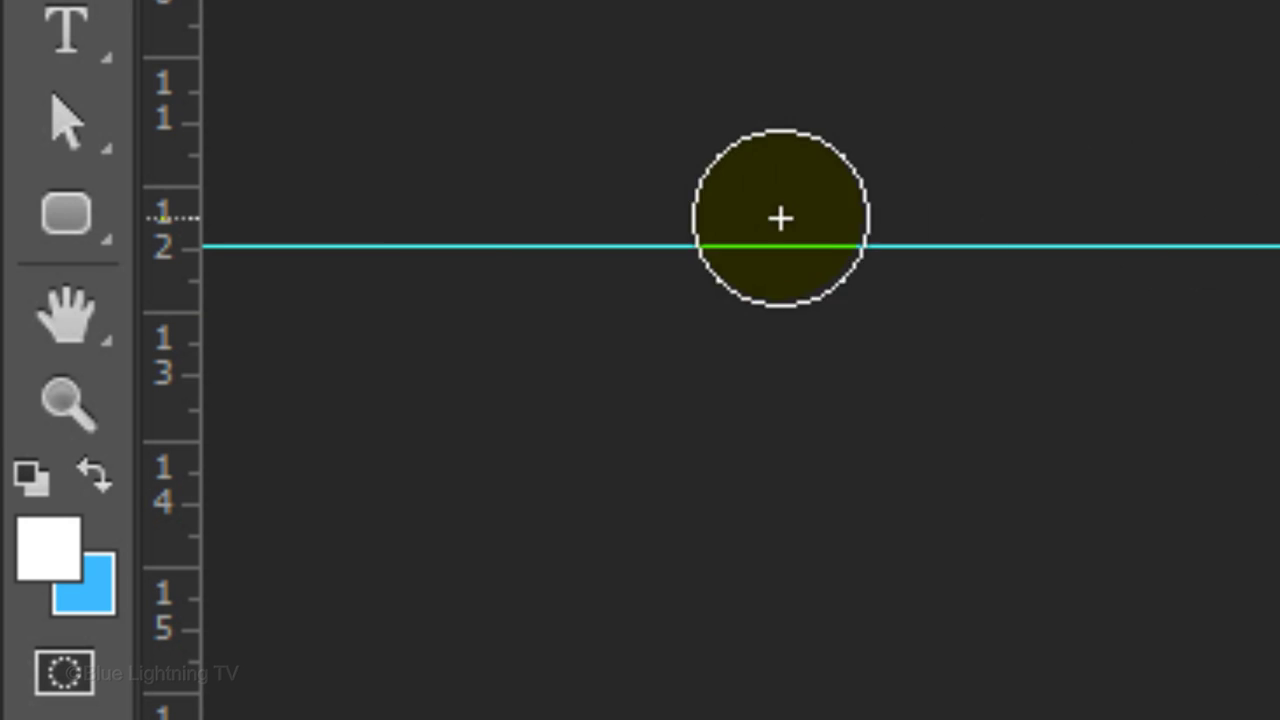
Set up the Polygon tool in Pixels mode as a 99-sided star with 70% indent
left_click(66, 212)
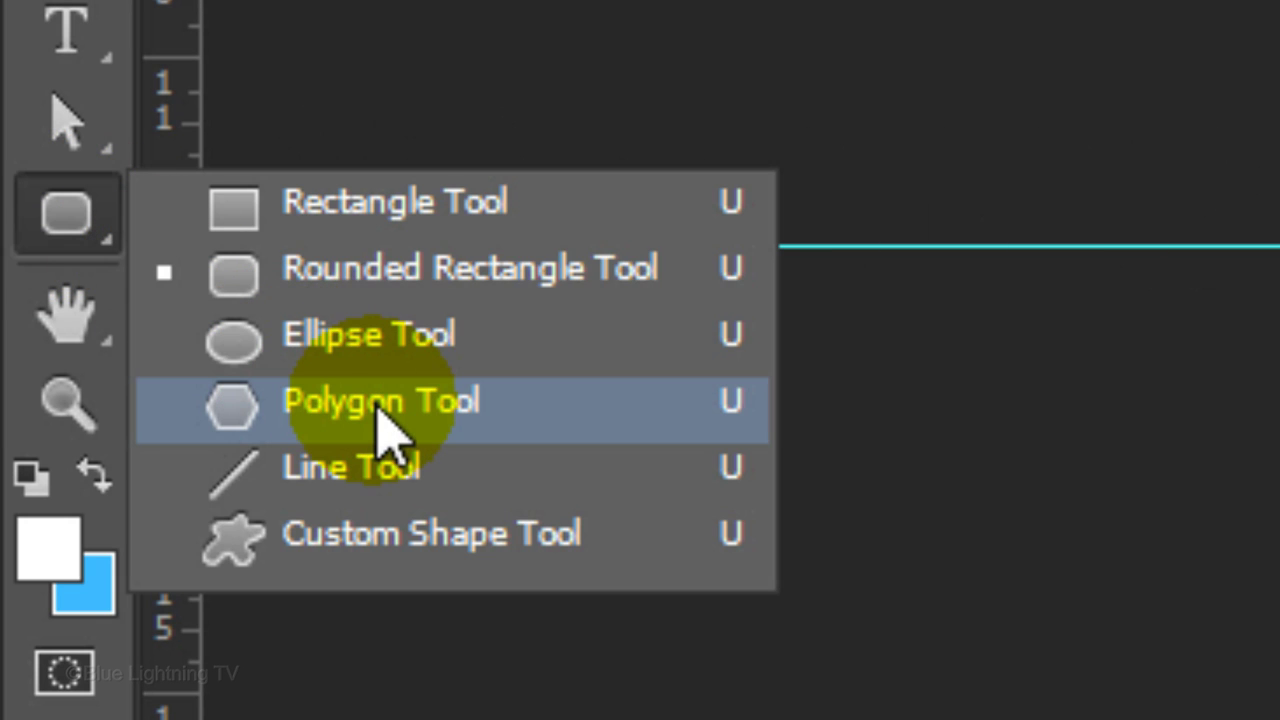
left_click(385, 410)
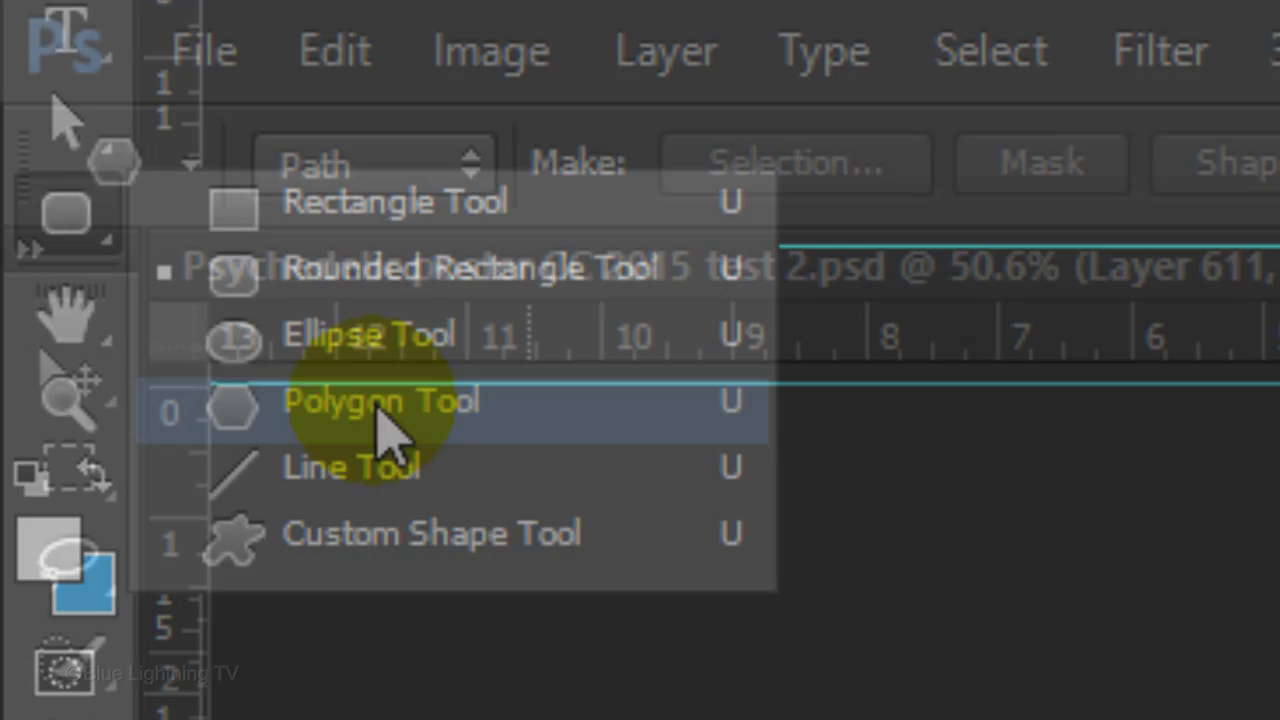
left_click(440, 180)
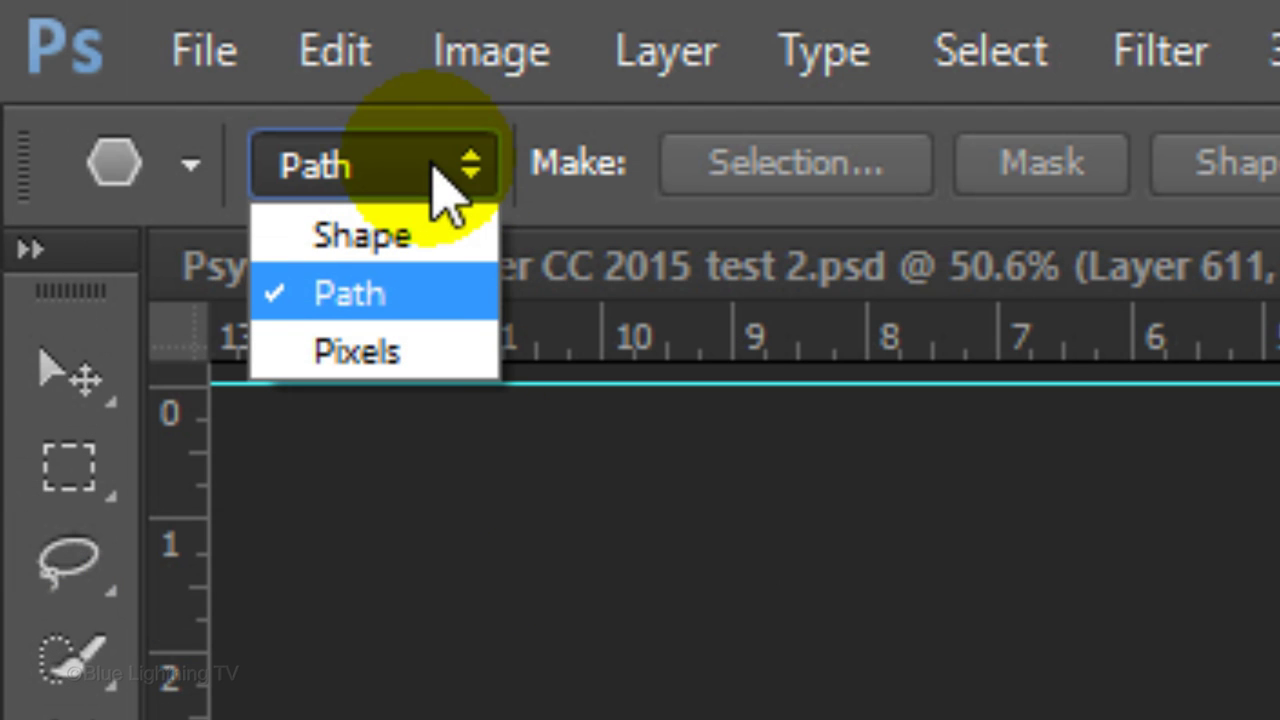
left_click(424, 358)
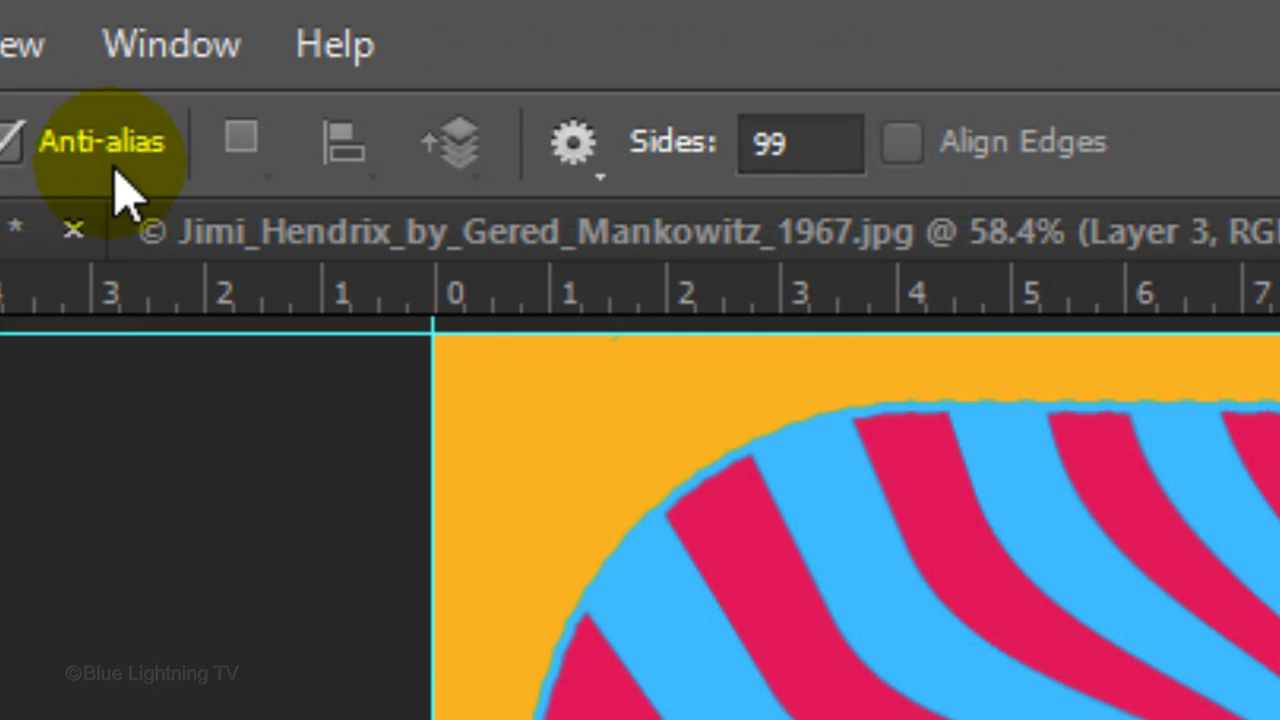
left_click(571, 138)
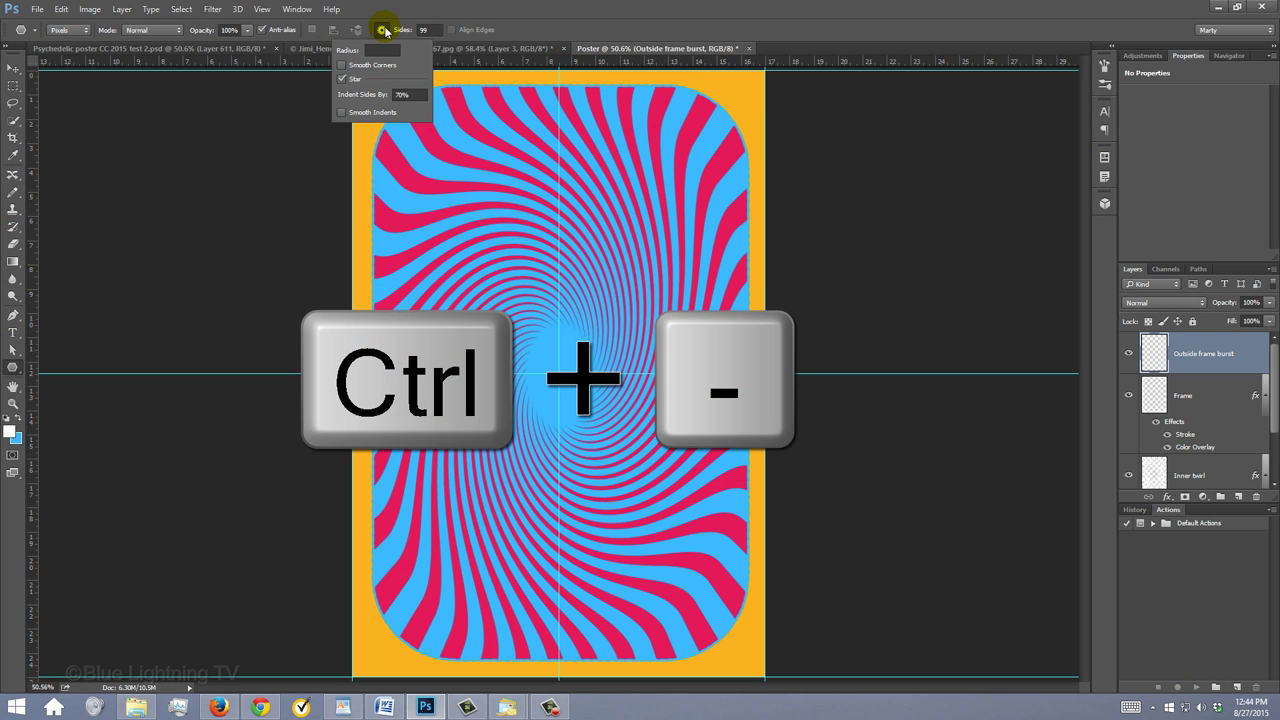
Draw a white 99-point starburst from the poster's bottom centre, then load Frame as a selection
key("ctrl+minus")
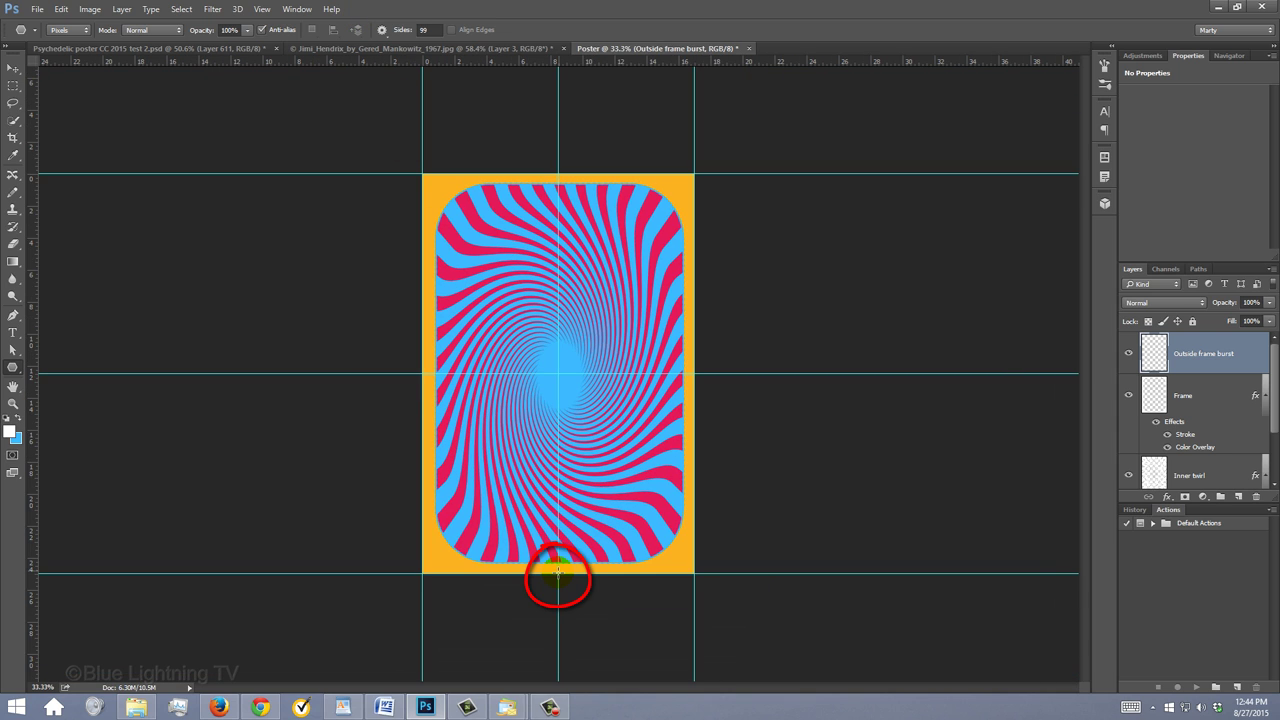
mouse_move(558, 573)
left_mouse_down()
mouse_move(571, 502)
mouse_move(663, 334)
mouse_move(712, 158)
left_mouse_up()
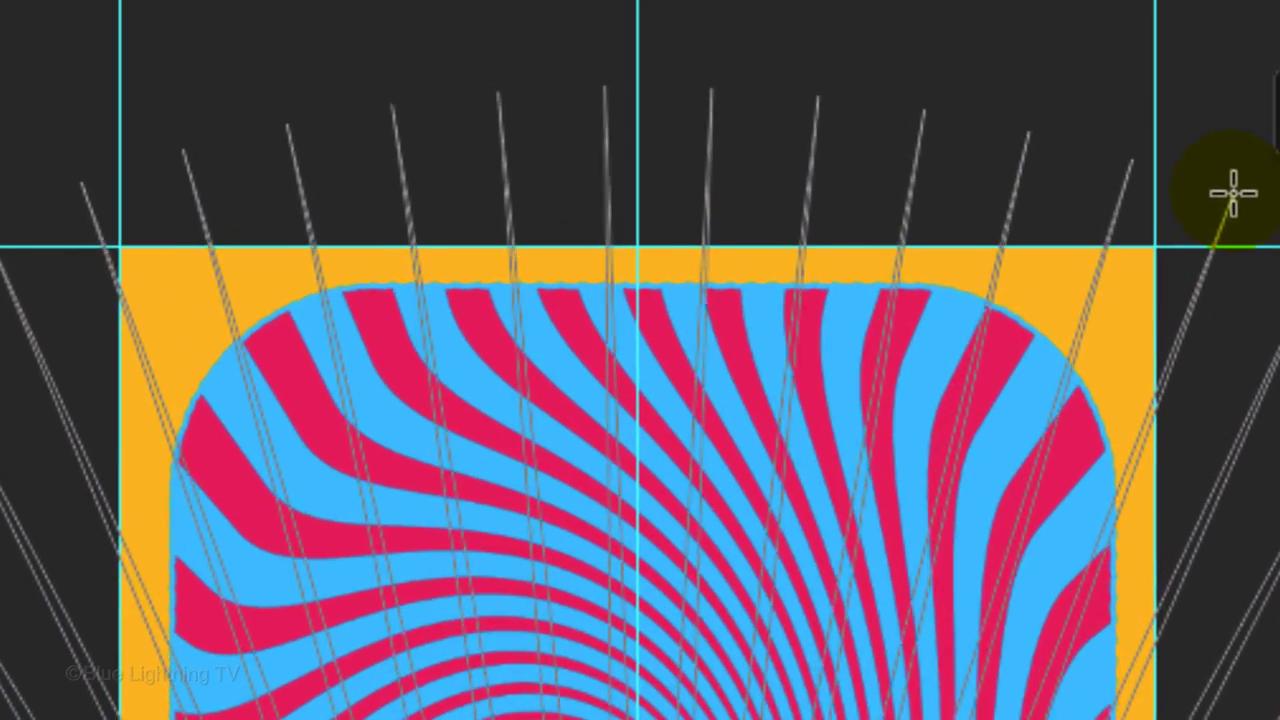
mouse_move(1233, 192)
left_mouse_down()
mouse_move(1263, 200)
mouse_move(1243, 249)
mouse_move(1261, 249)
left_mouse_up()
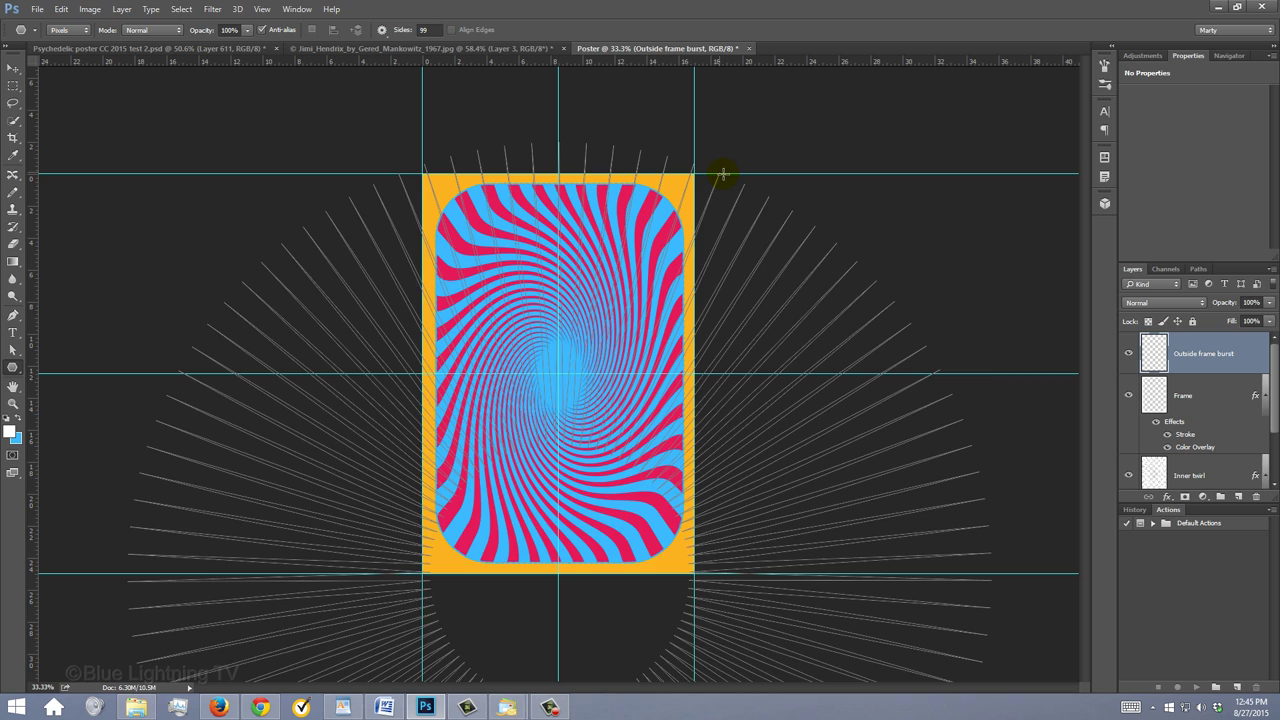
left_click_drag(722, 175, 726, 175)
key("ctrl+0")
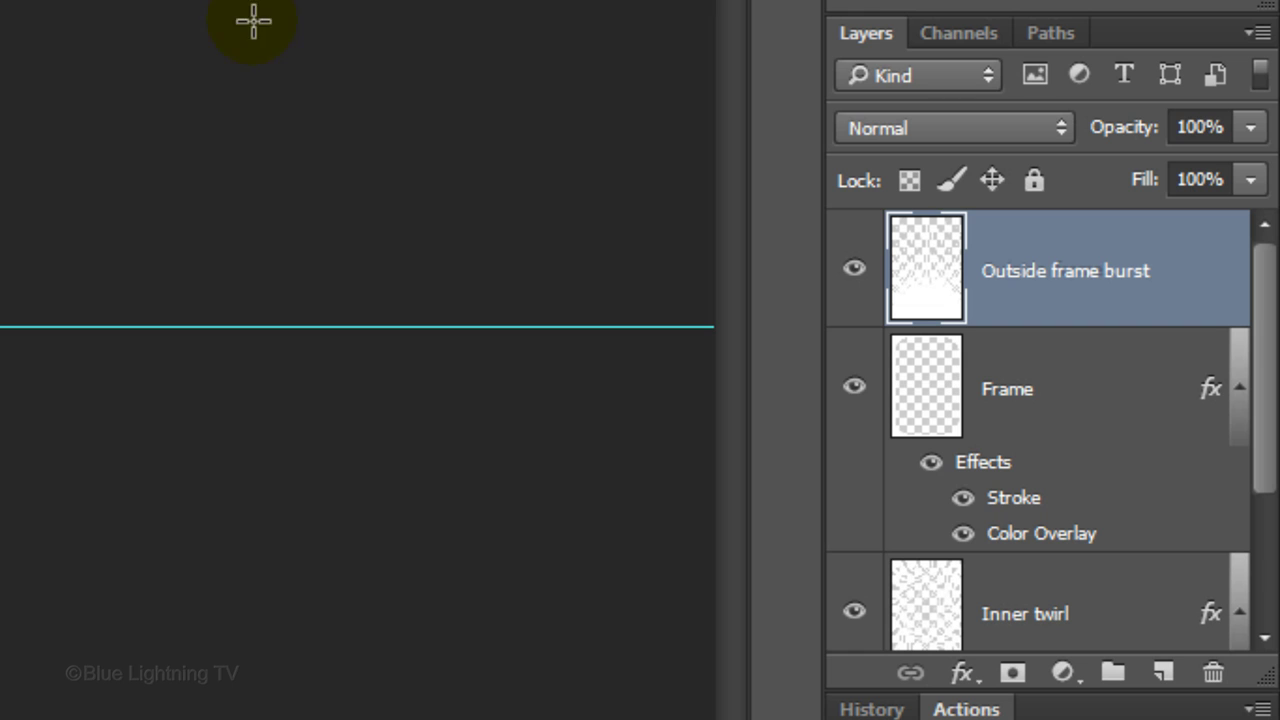
left_click(926, 392, "ctrl")
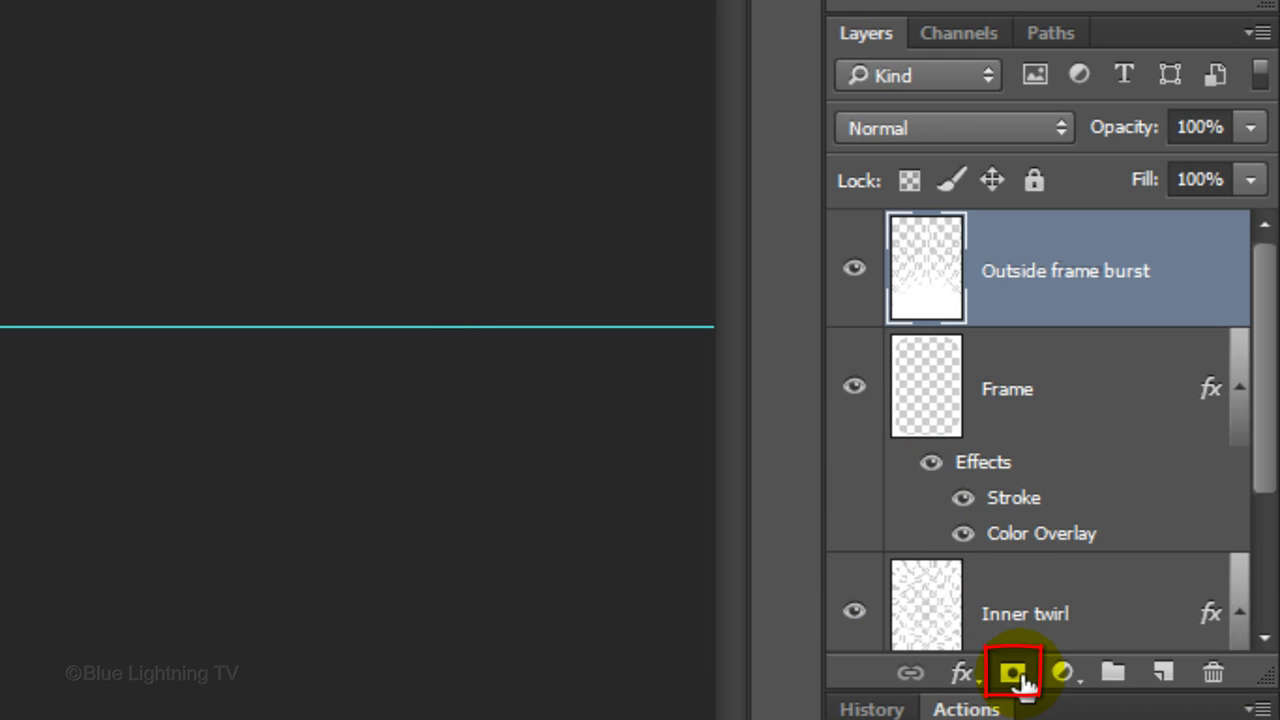
Add an inverted layer mask to Outside frame burst, hiding the rays inside the frame
left_click(1013, 673)
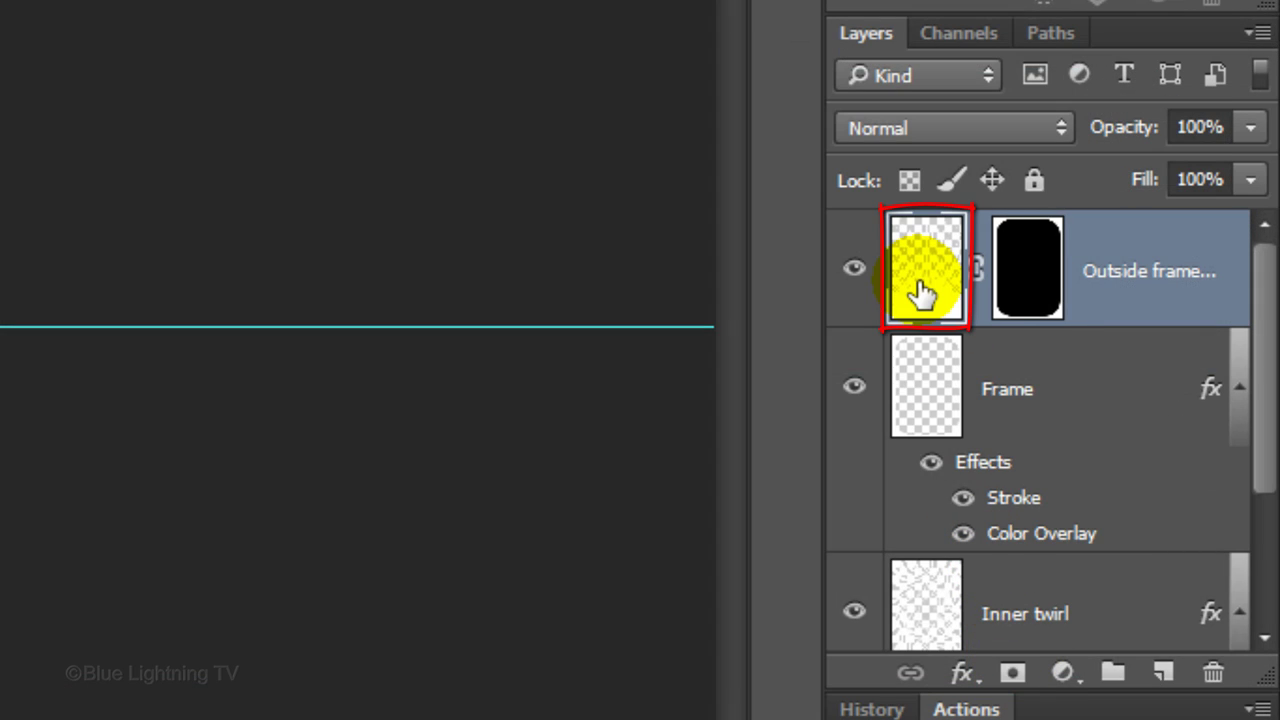
Give the Outside frame burst layer a Color Overlay of 00BDFF sampled from the twirl's blue
double_click(921, 292)
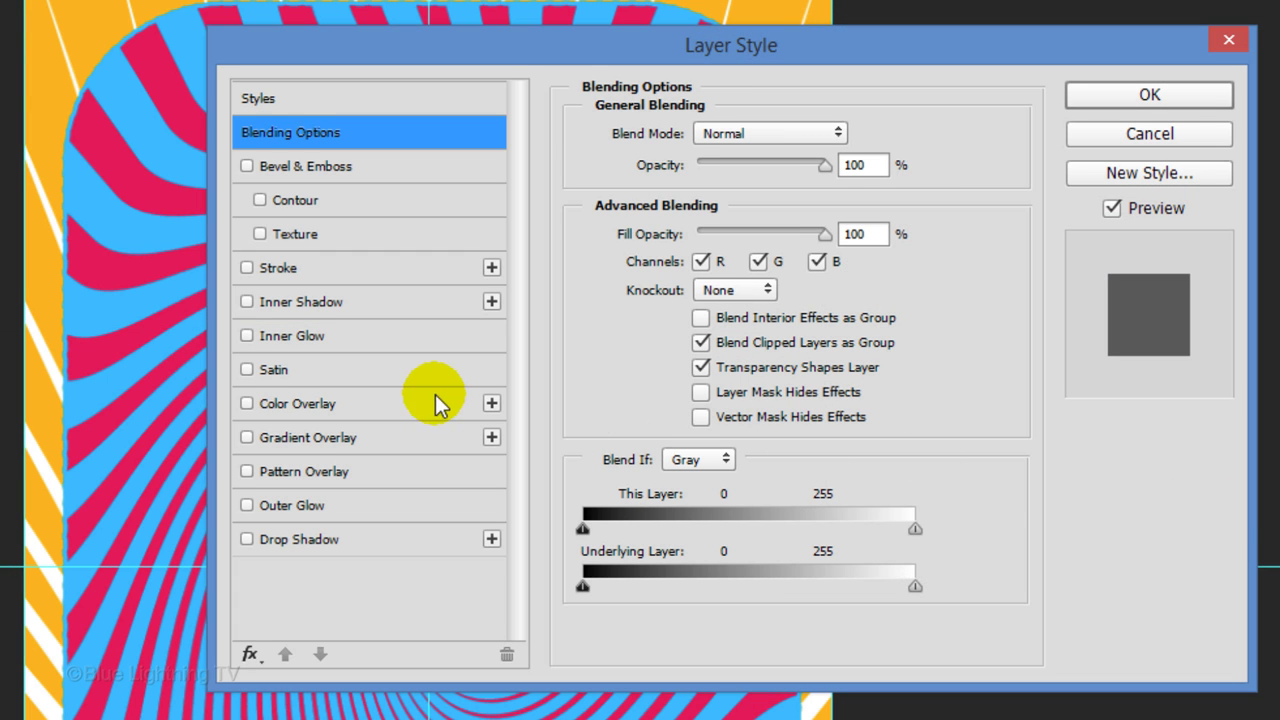
left_click(370, 403)
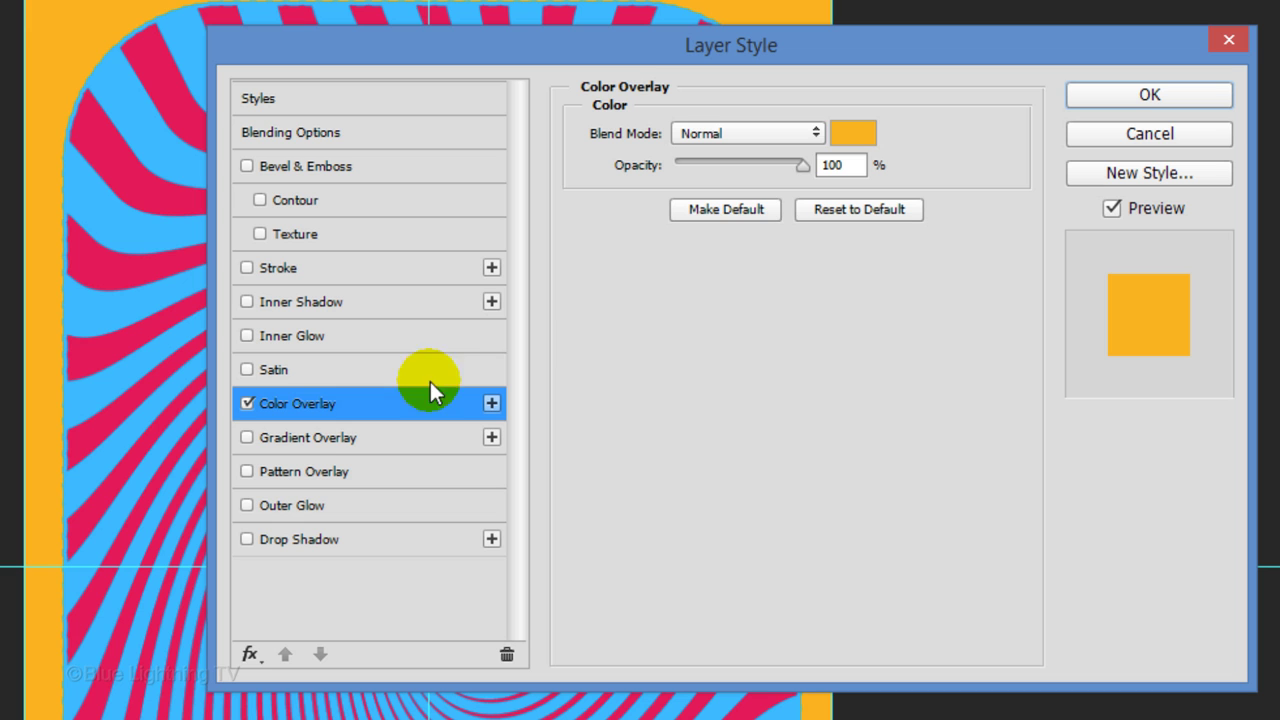
left_click(857, 137)
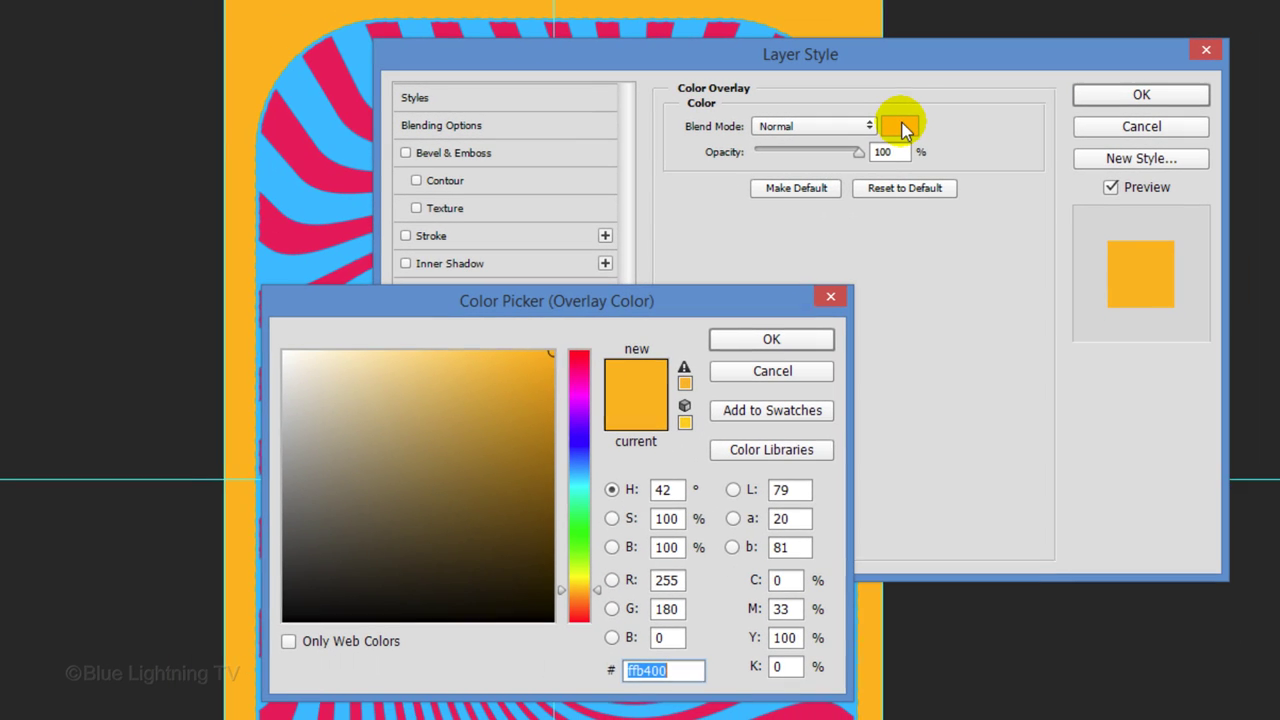
left_click(301, 207)
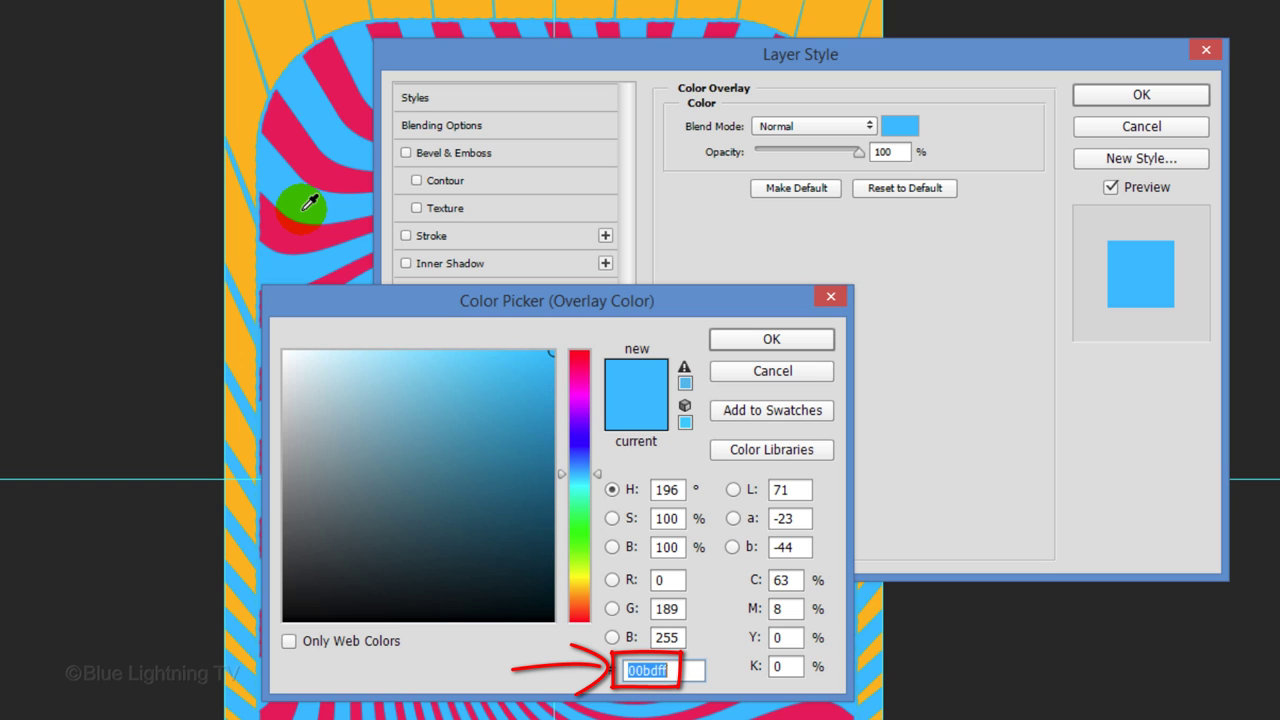
key("Return")
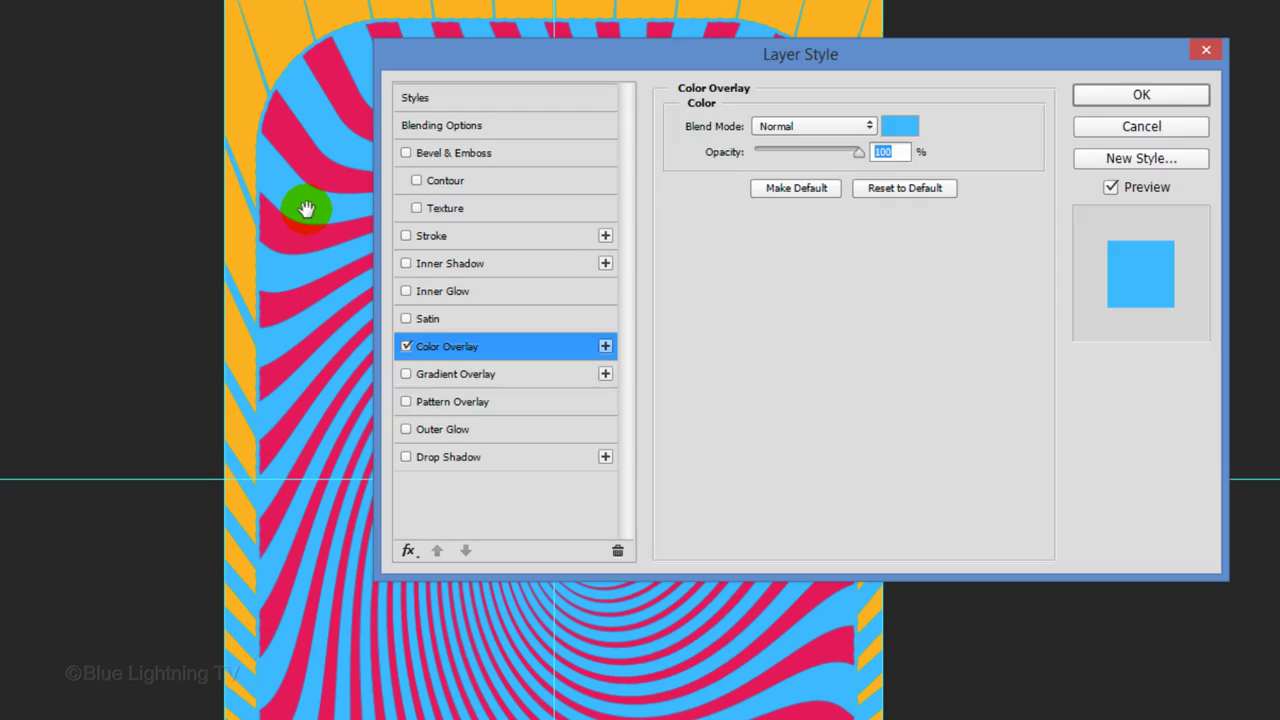
key("Return")
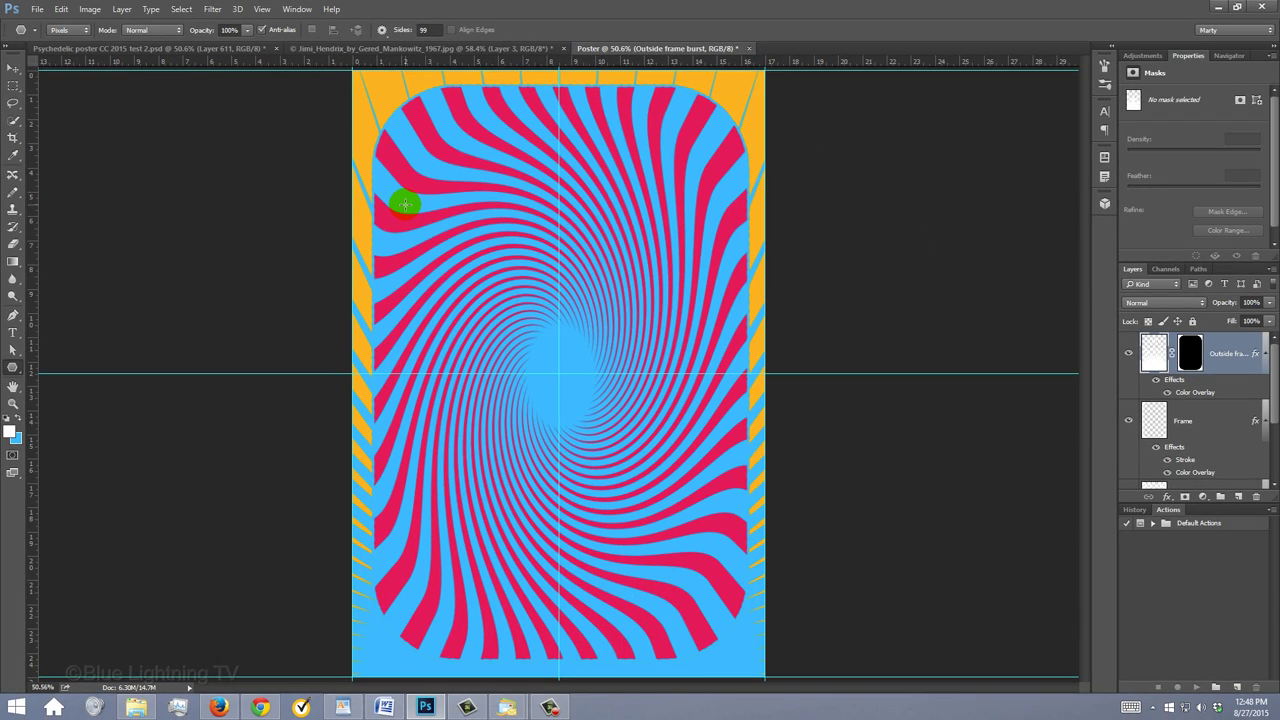
Hide the cyan guide lines with Ctrl+H to view the finished poster
key("ctrl+h")
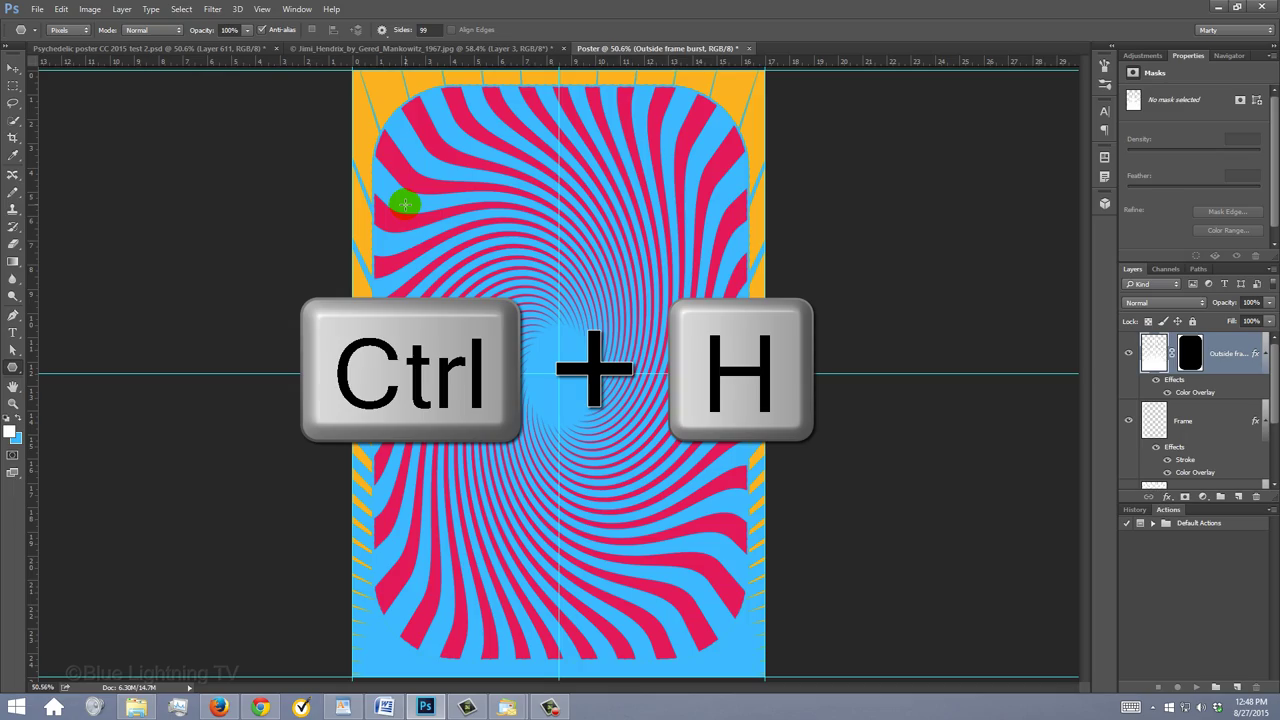